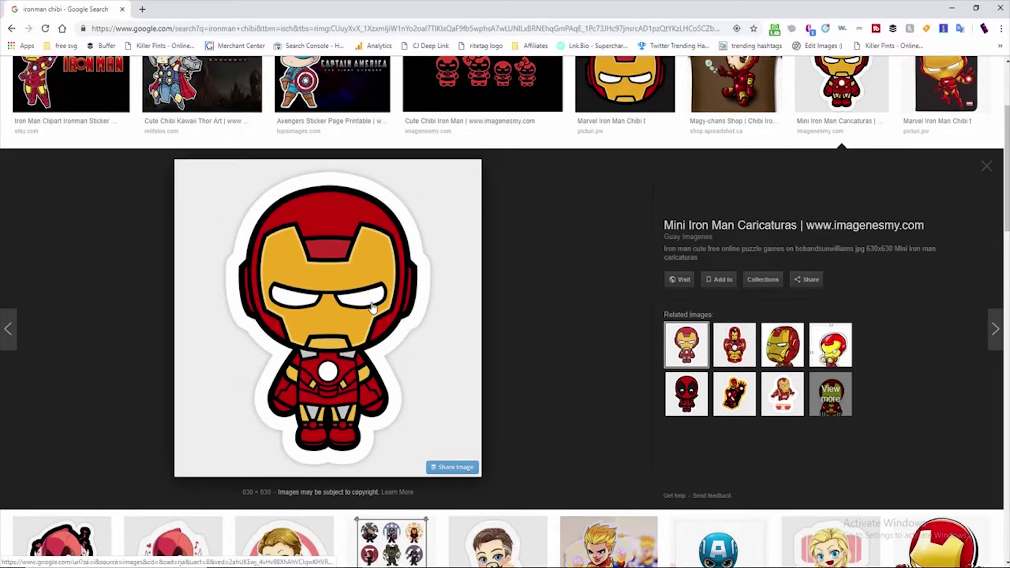
Copy the mini Iron Man image from the search results, switch to Silhouette Studio, and paste it near the mat's upper-left corner.
right_click(372, 307)
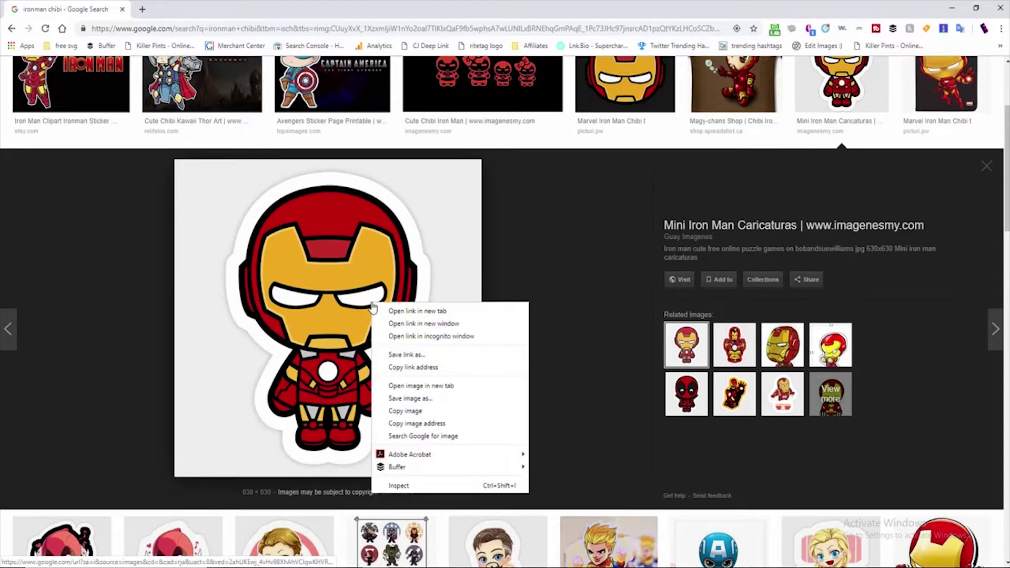
click(416, 413)
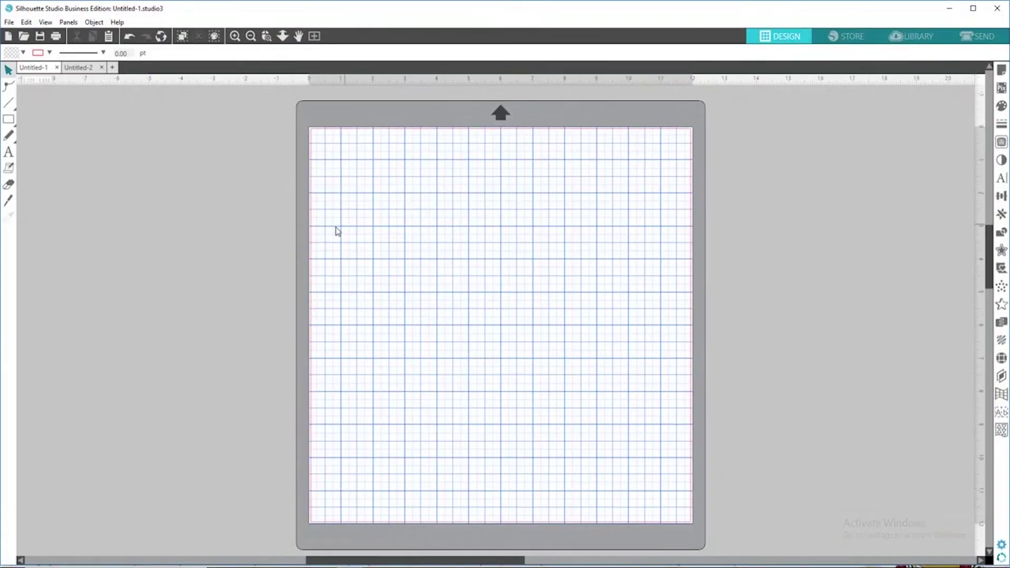
right_click(350, 206)
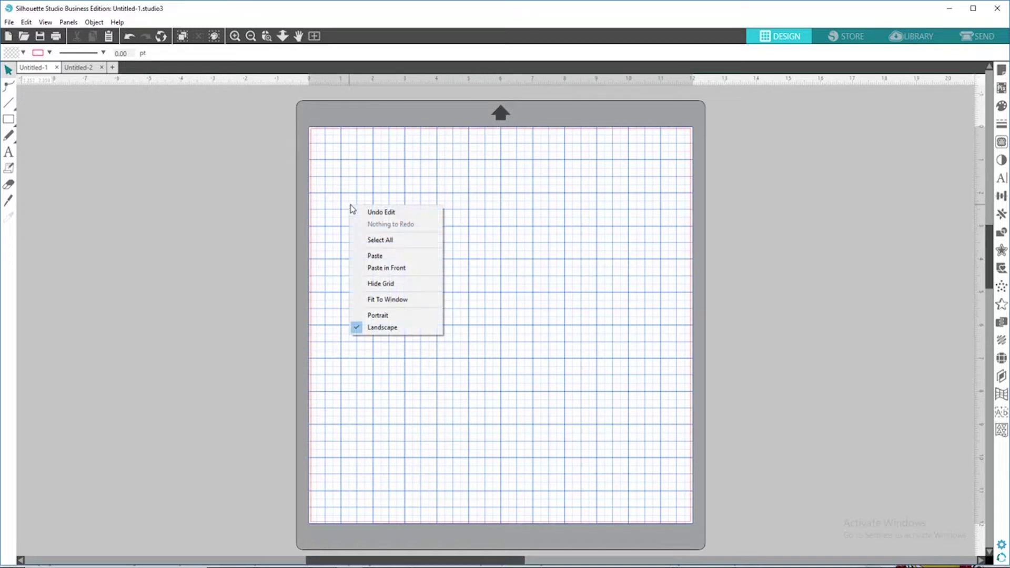
click(388, 258)
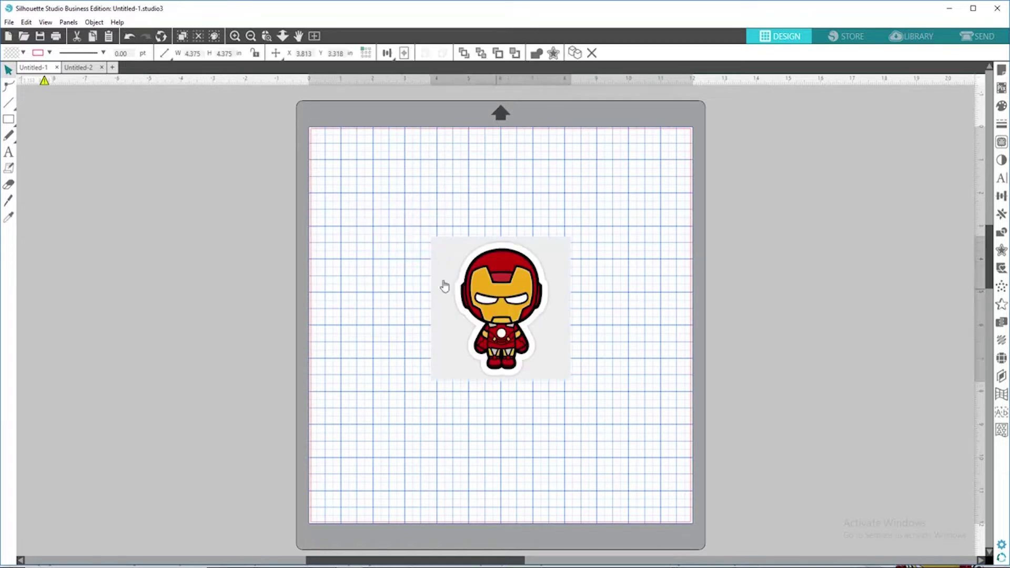
drag(495, 286, 381, 235)
key(Escape)
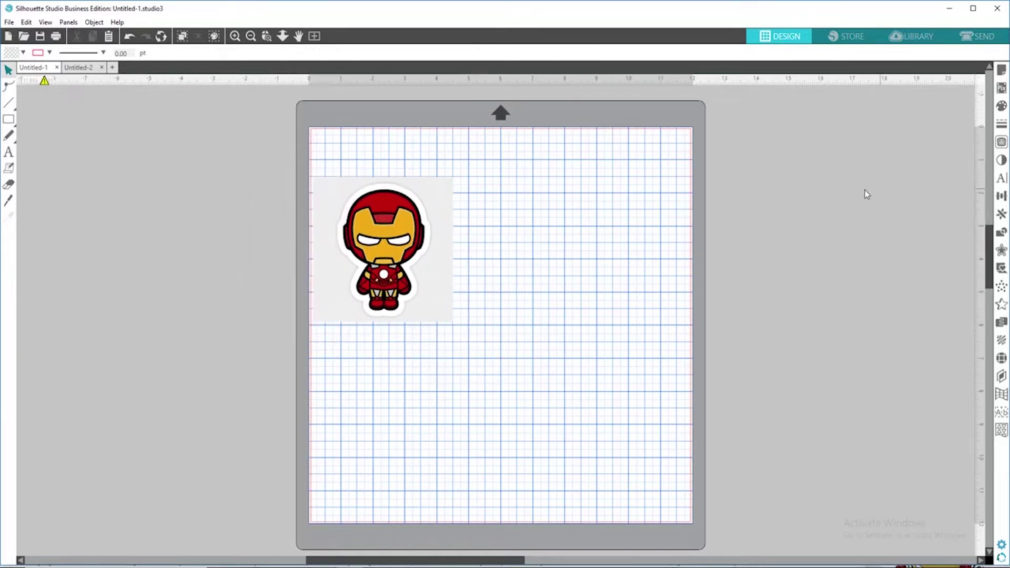
Start Trace and define a trace area about 5.15 by 4.93 in around the whole Iron Man picture.
click(235, 35)
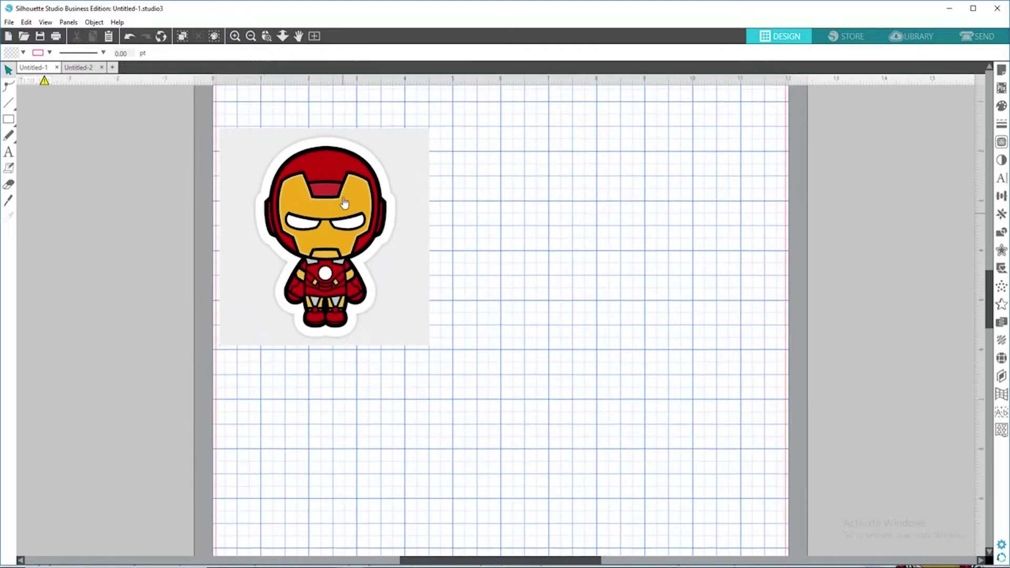
scroll(535, 178, up, 3)
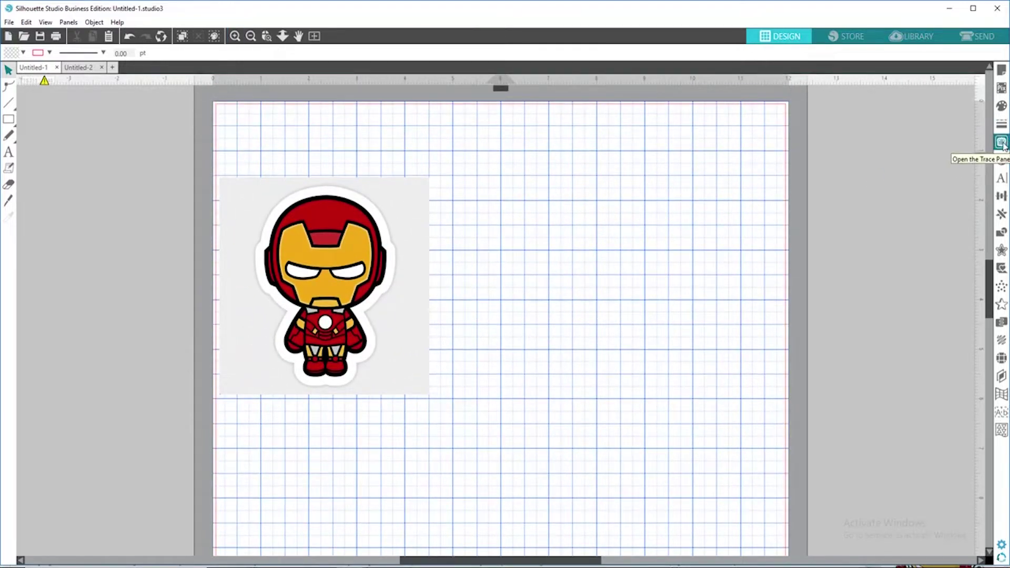
click(1002, 143)
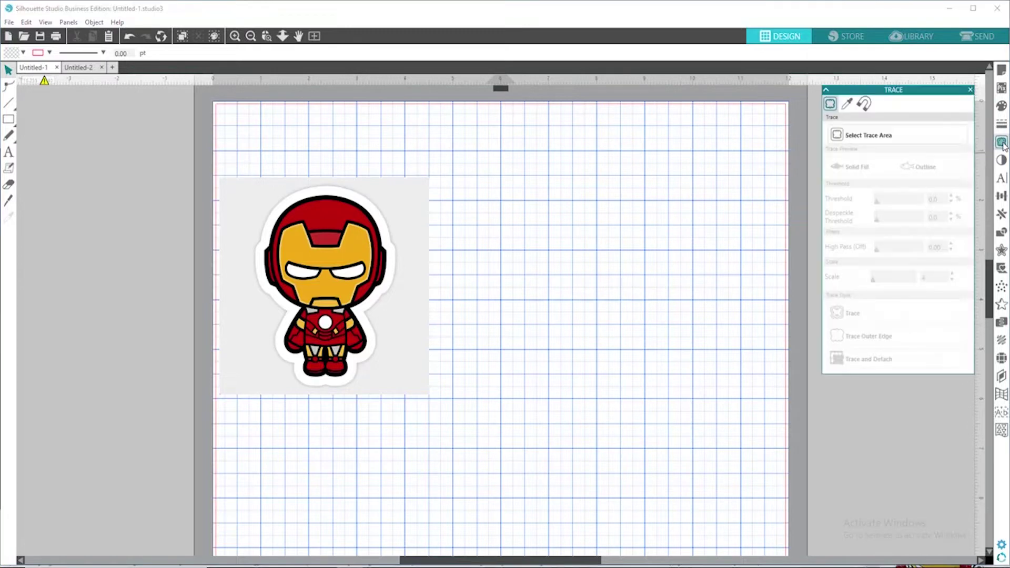
click(854, 142)
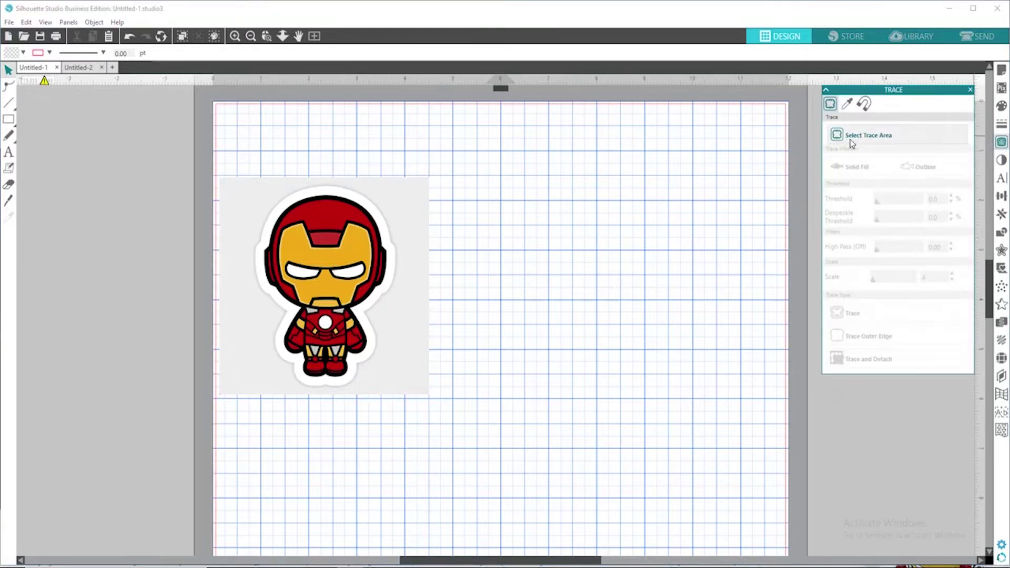
click(886, 144)
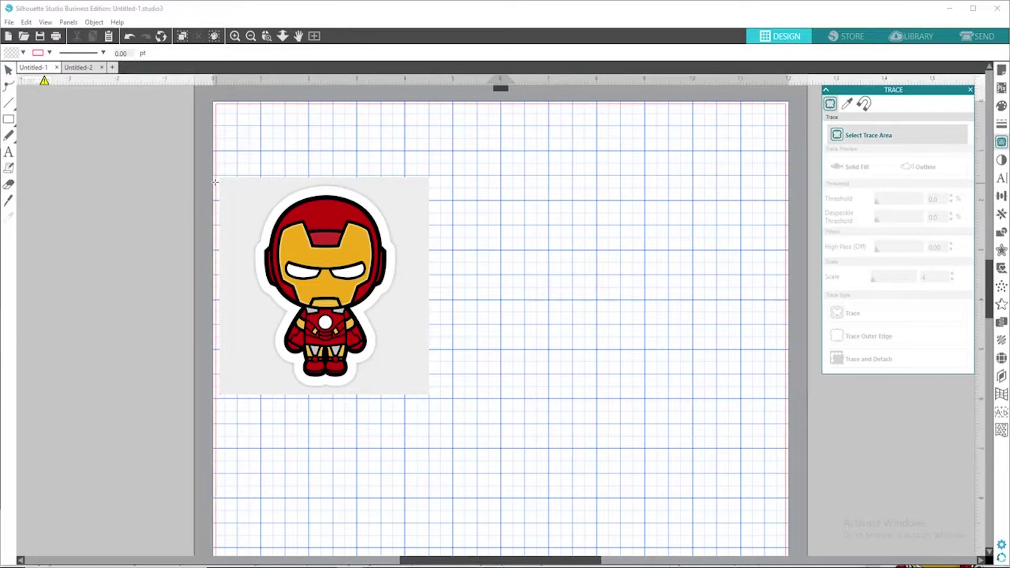
mouse_move(209, 172)
mouse_down()
mouse_move(428, 319)
mouse_move(458, 419)
mouse_up()
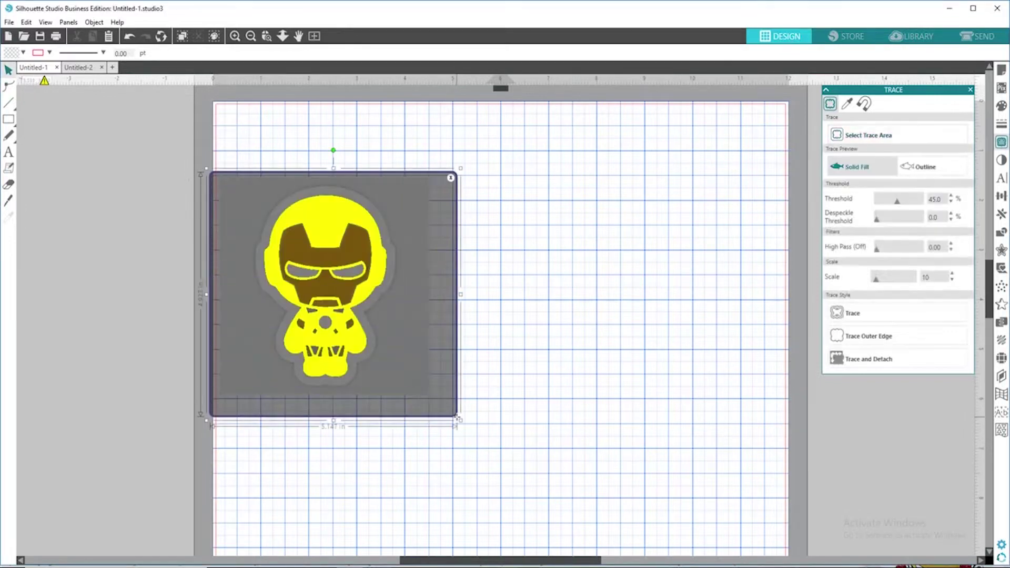
Trace the Iron Man picture with the threshold set to 3.0% and the scale set to 4.
click(235, 37)
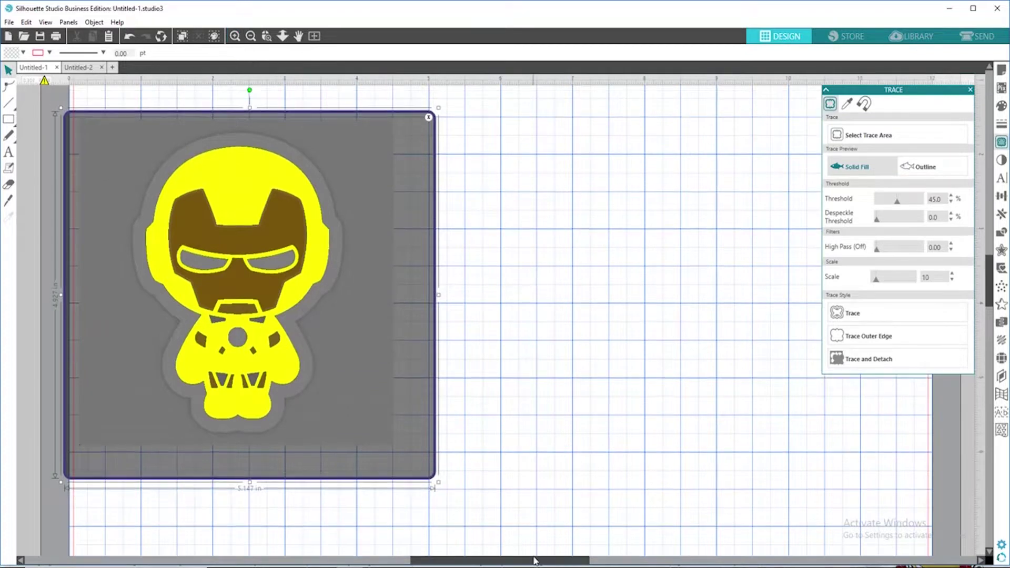
drag(553, 561, 509, 559)
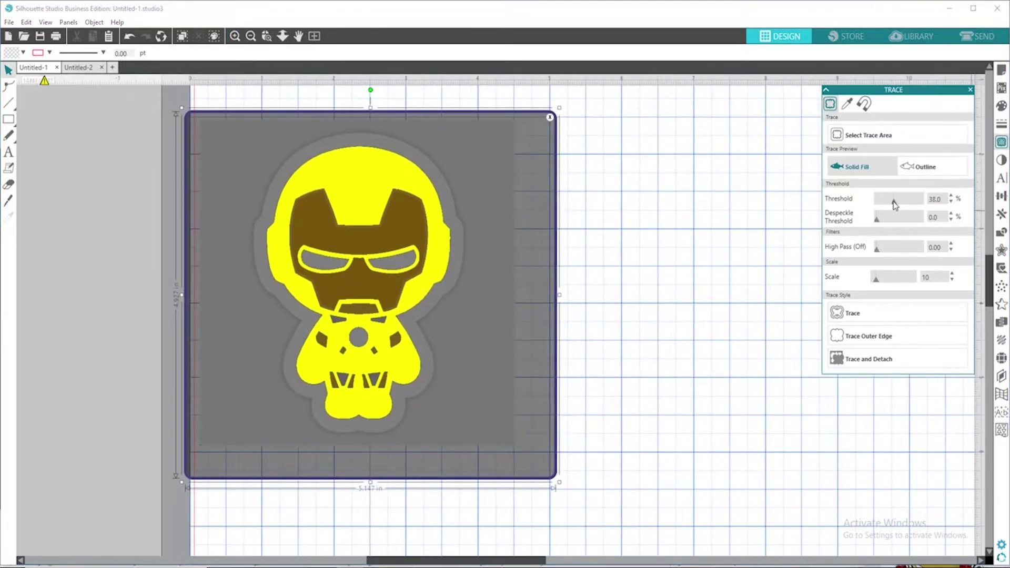
drag(884, 204, 877, 205)
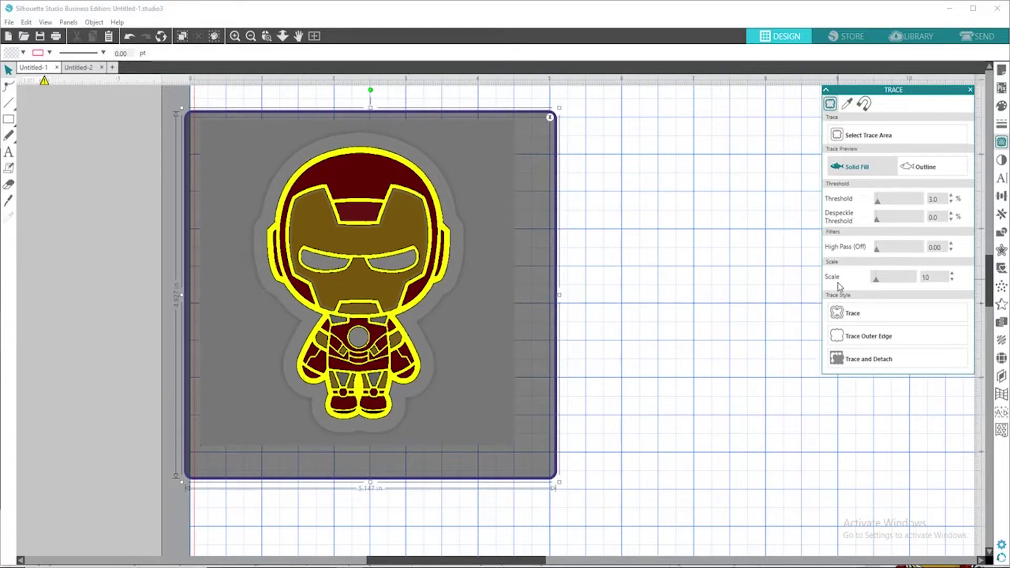
drag(877, 282, 872, 283)
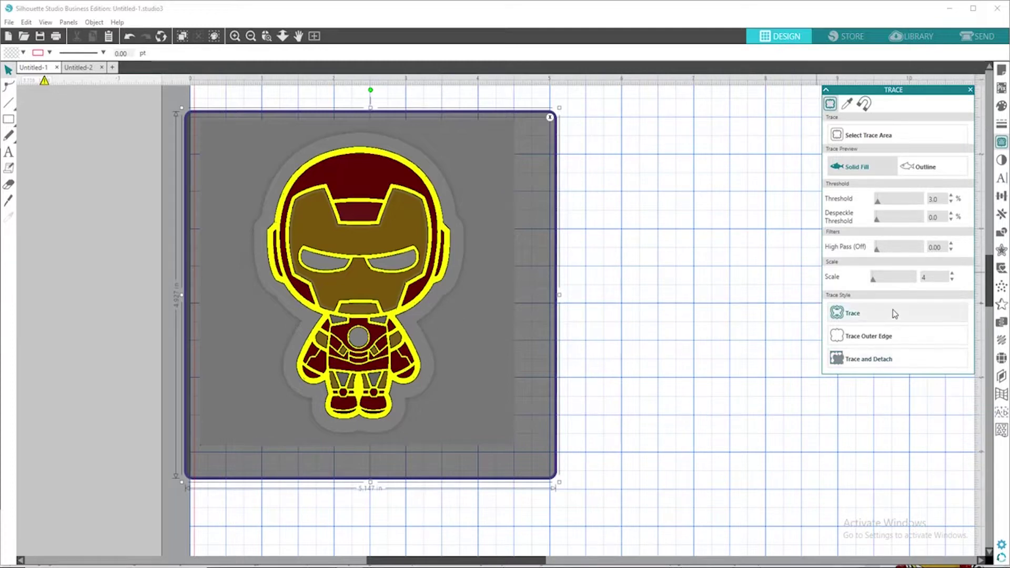
click(853, 314)
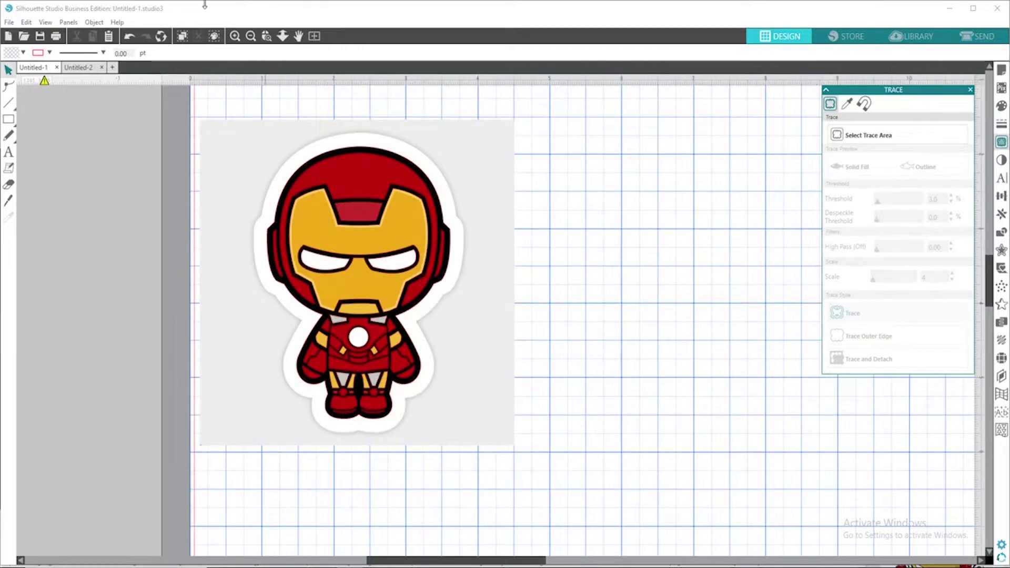
Move the original picture off the mat to separate it from the traced outline, and shift the outline slightly up and left.
click(251, 36)
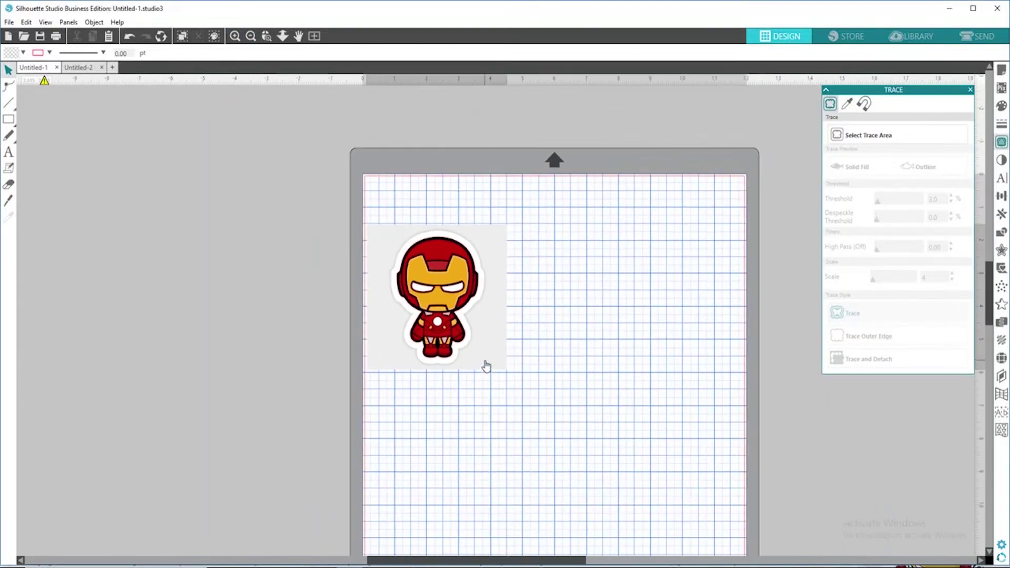
drag(485, 365, 284, 359)
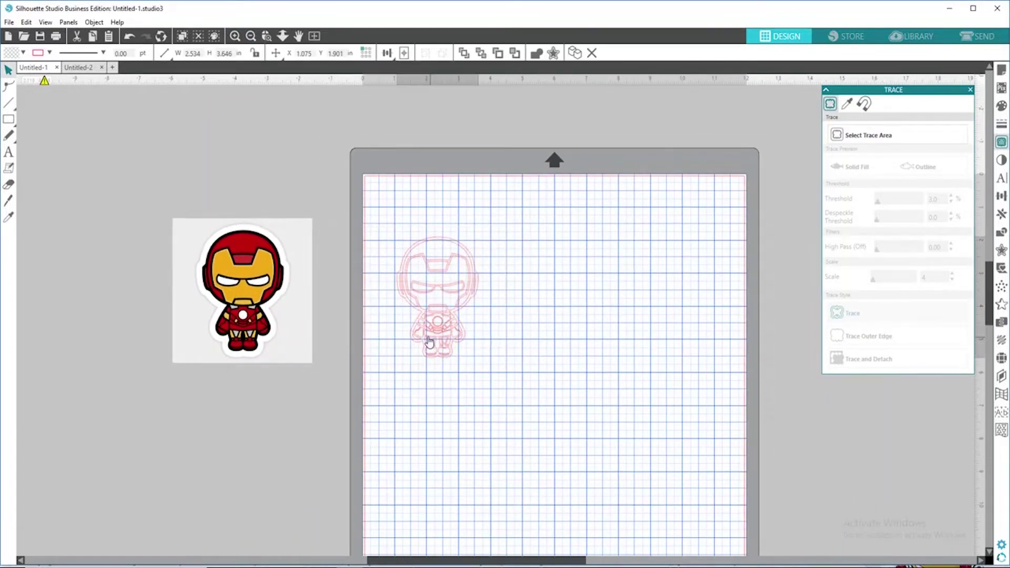
drag(429, 343, 418, 332)
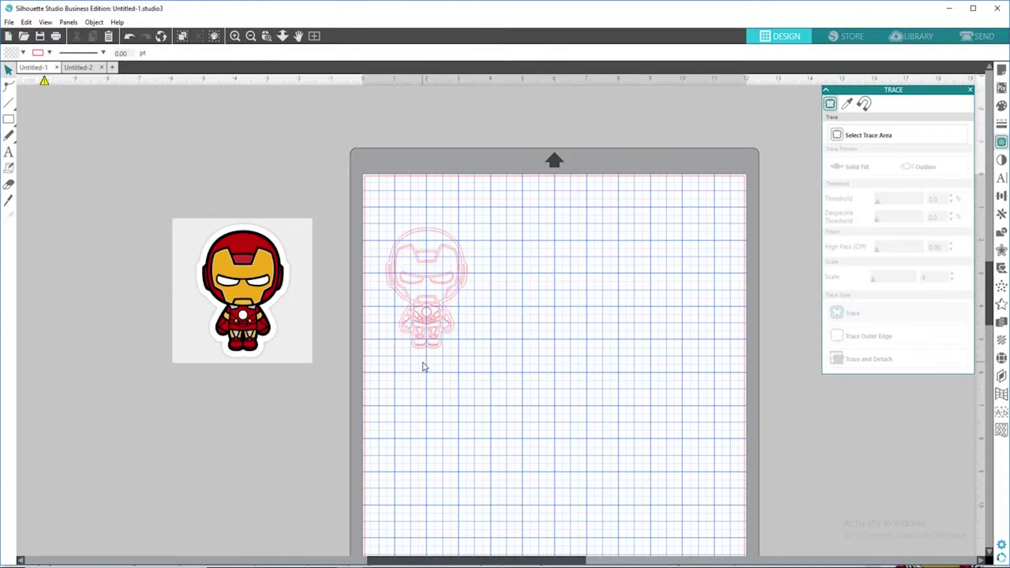
click(449, 280)
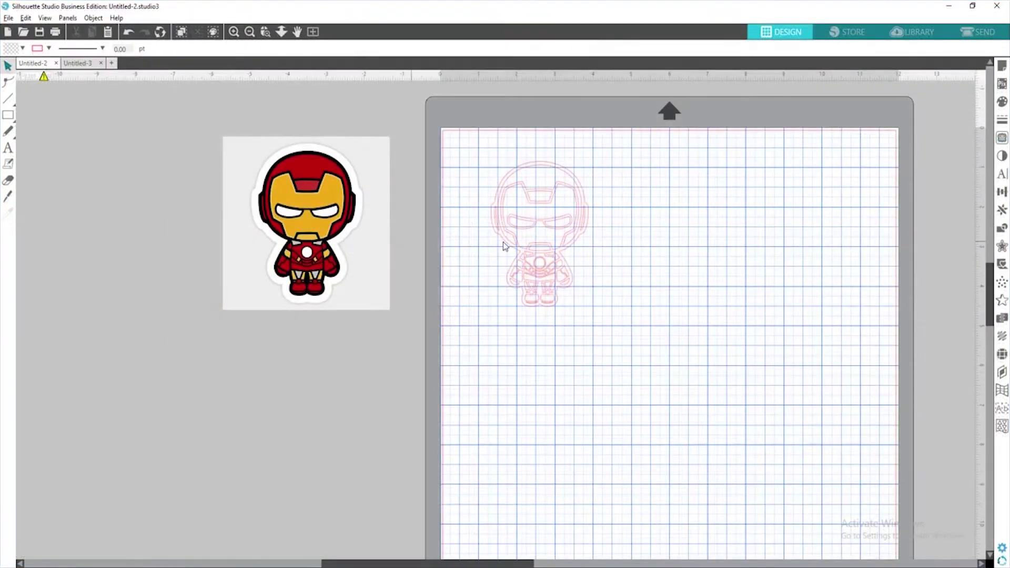
Place the traced outline near the mat's upper-left corner and scale it proportionally to a height of 36 in.
drag(547, 259, 508, 243)
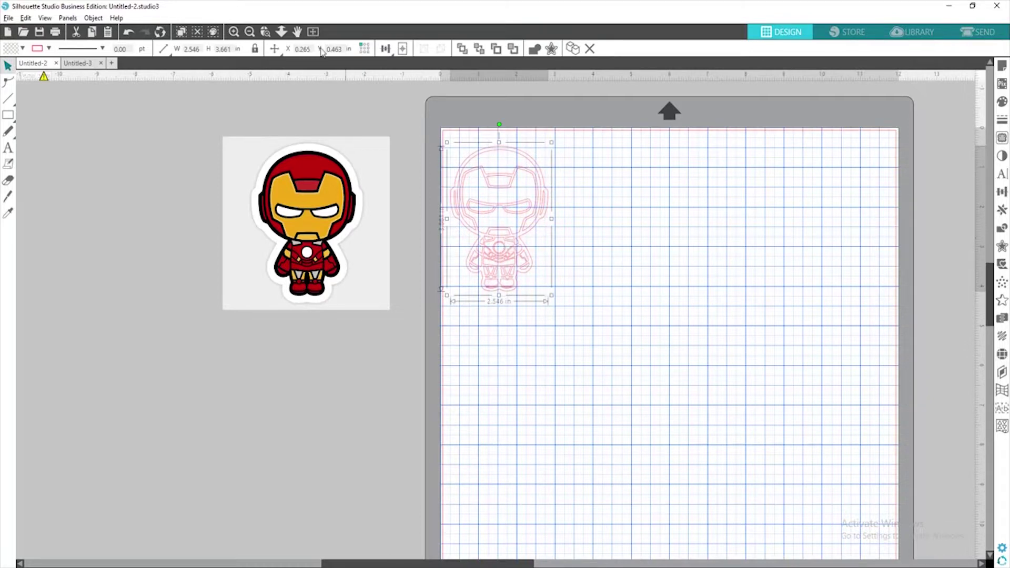
click(231, 50)
text(36)
key(Return)
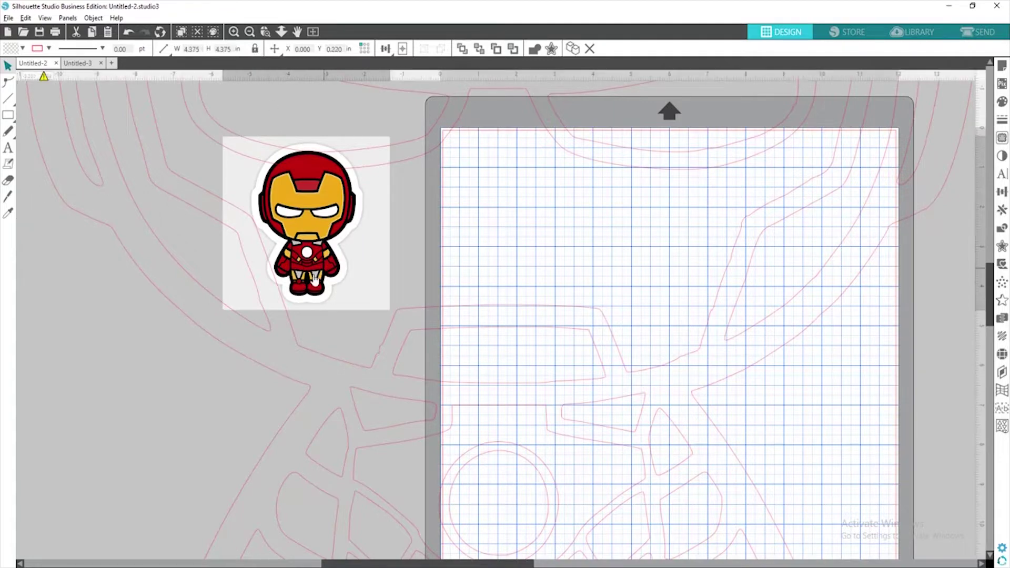
Move the original picture and the enlarged traced outline to the left, mostly clear of the mat.
drag(324, 273, 97, 398)
click(183, 242)
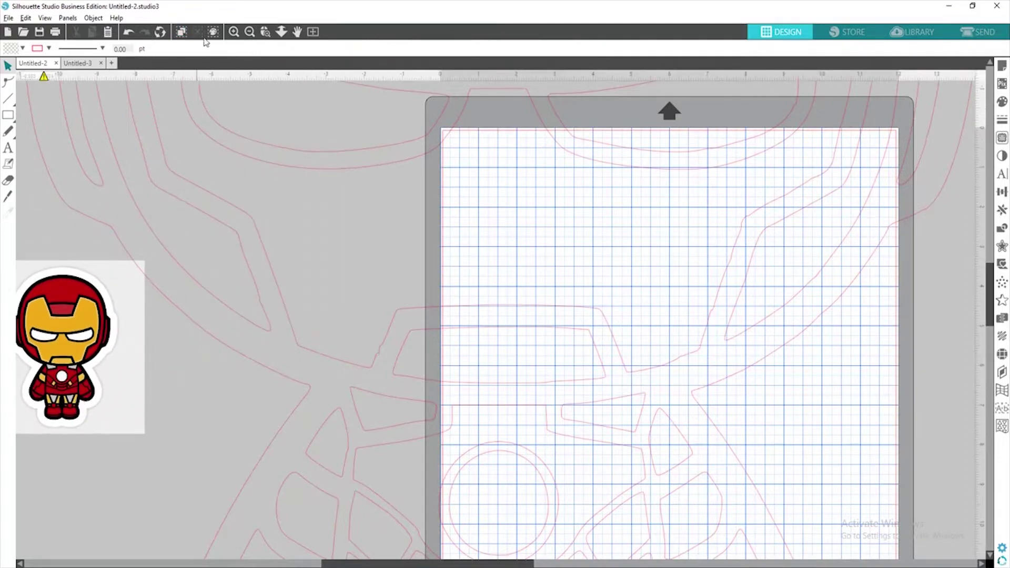
click(250, 31)
click(250, 32)
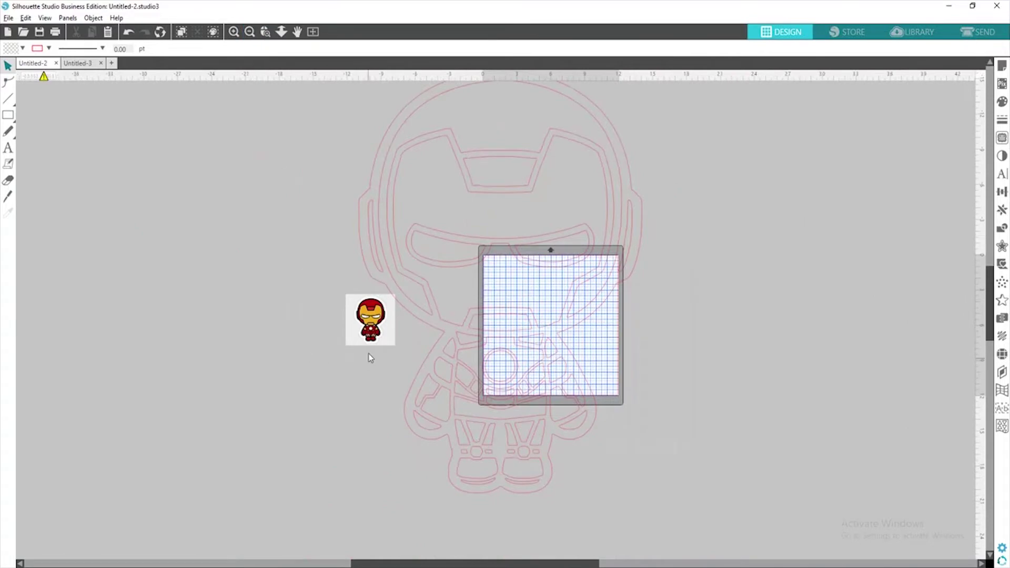
drag(369, 340, 240, 339)
drag(451, 332, 320, 330)
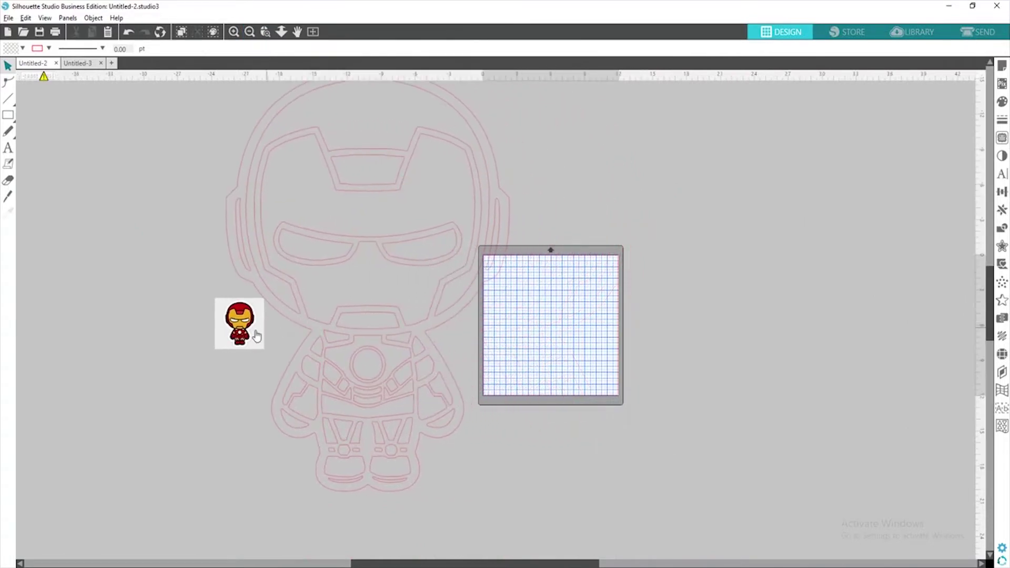
Enlarge the original picture to about 15.03 in square and arrange it beside the left edge of the traced outline.
drag(256, 336, 165, 281)
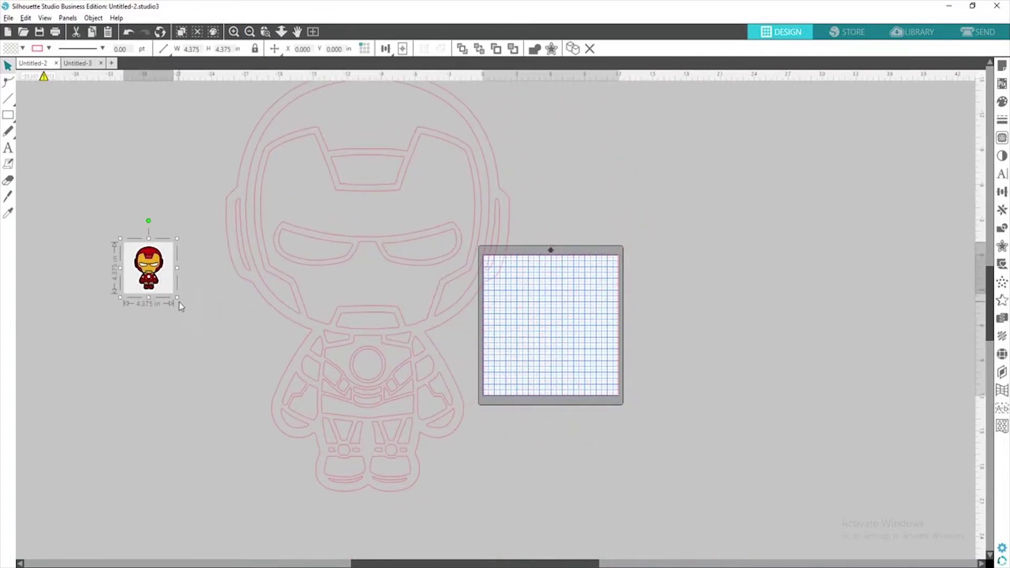
drag(177, 298, 292, 412)
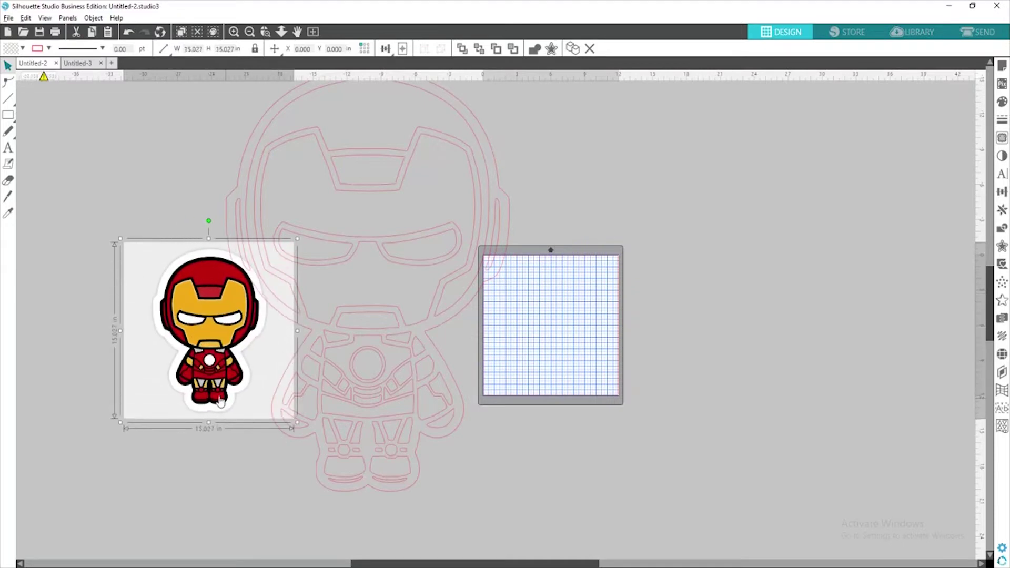
drag(221, 403, 160, 392)
drag(164, 273, 146, 266)
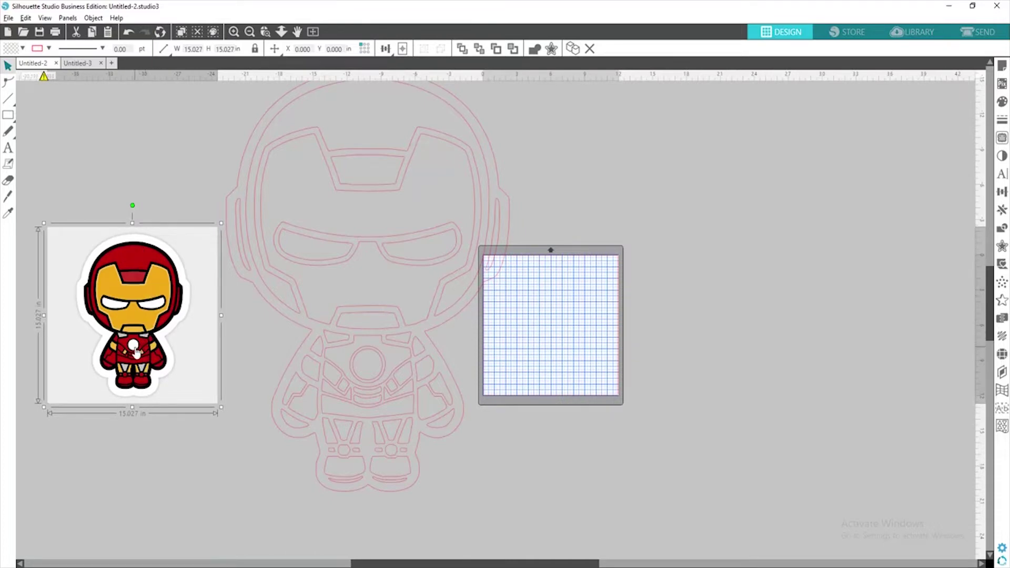
click(419, 308)
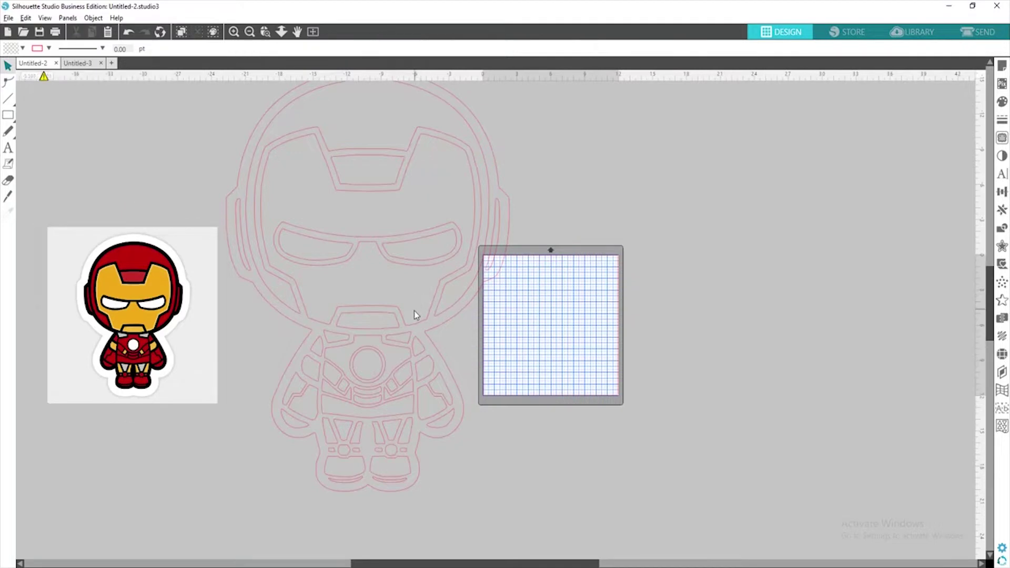
click(389, 339)
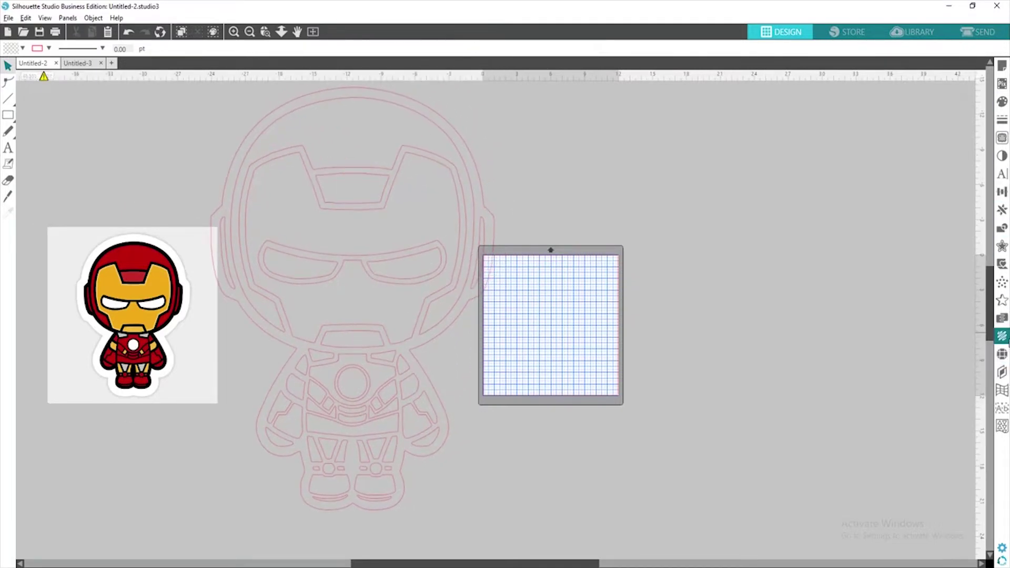
Show the document's layers and add four new layers, Layer 2 to Layer 5, above Layer 1.
click(1001, 371)
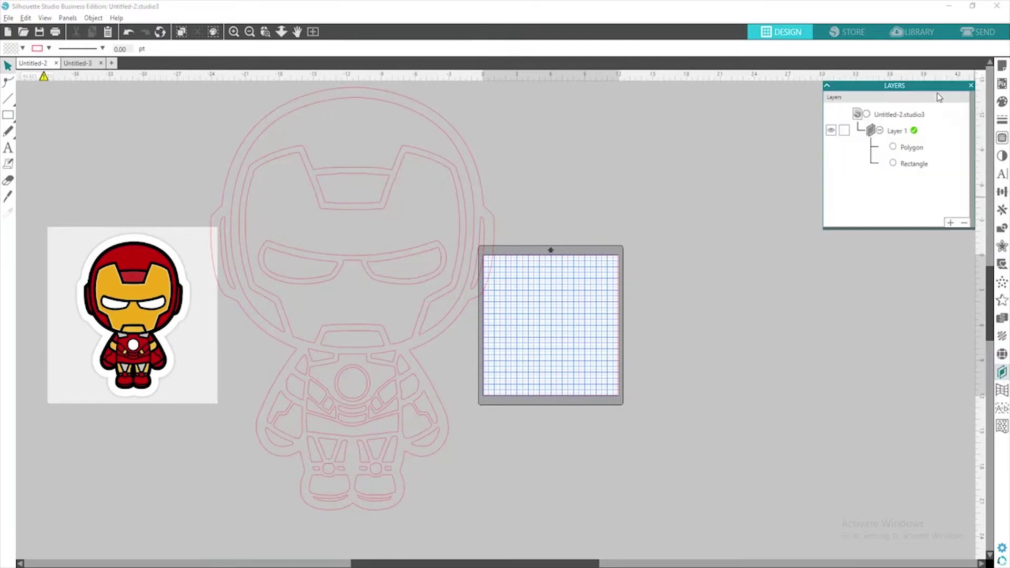
drag(924, 90, 685, 139)
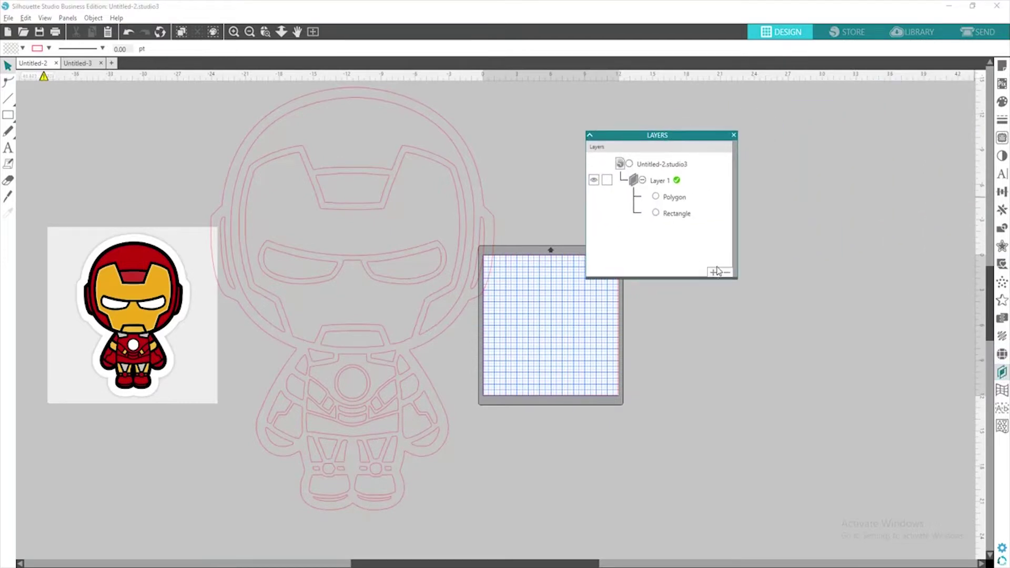
click(662, 182)
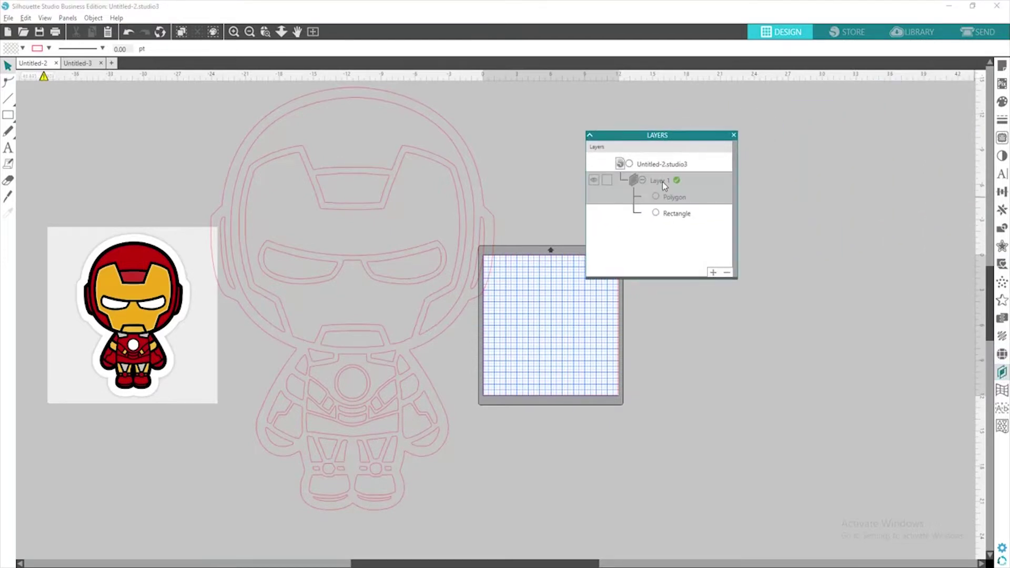
click(714, 273)
click(714, 273)
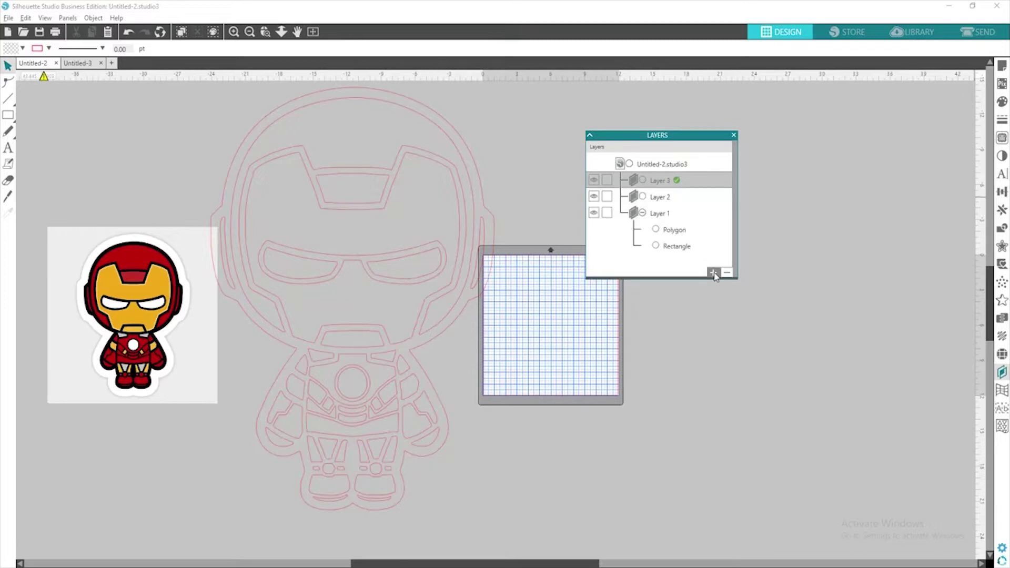
click(714, 273)
click(713, 274)
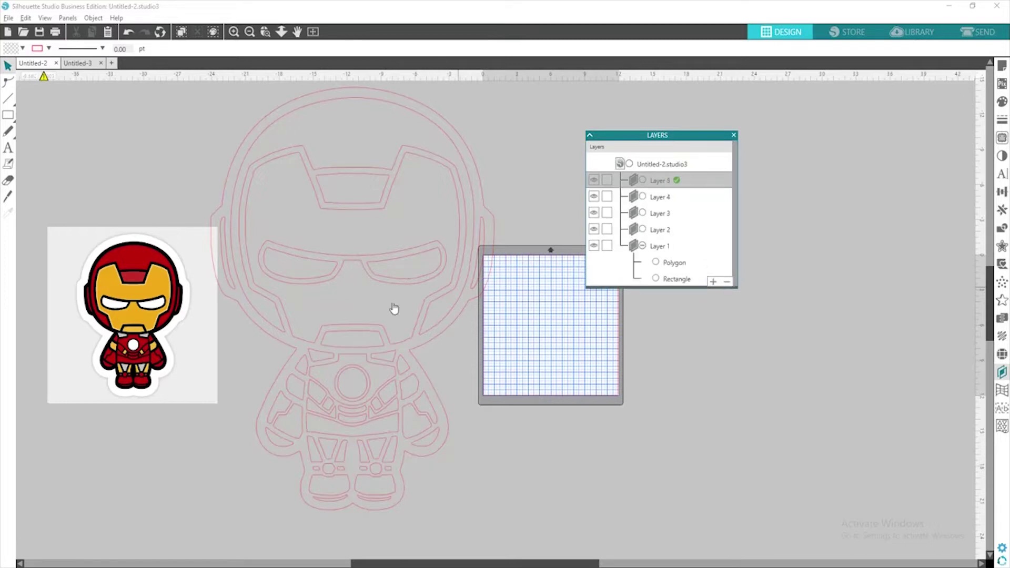
Release the compound path of the 36 in traced outline so its parts become separate shapes.
click(384, 335)
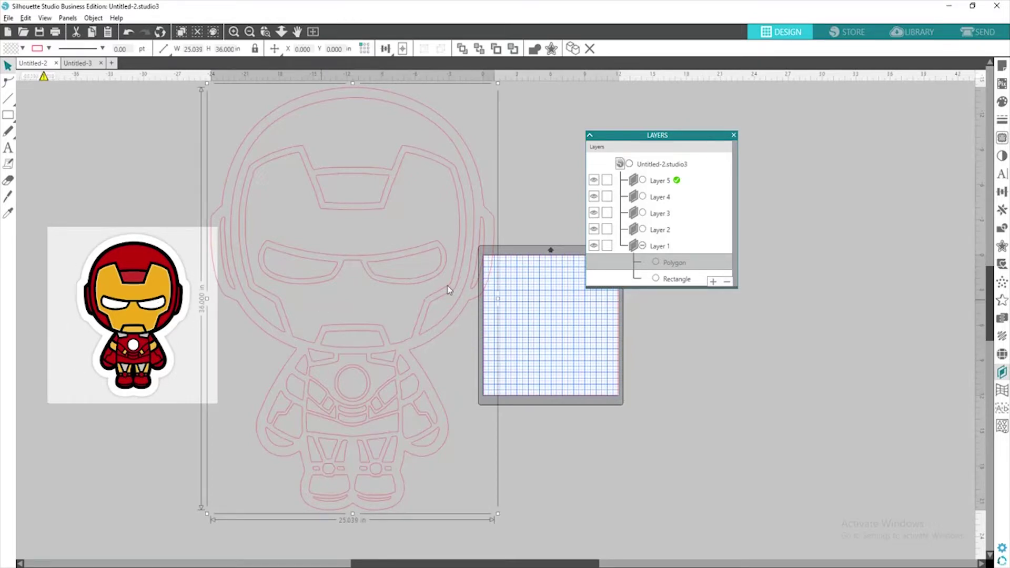
right_click(442, 335)
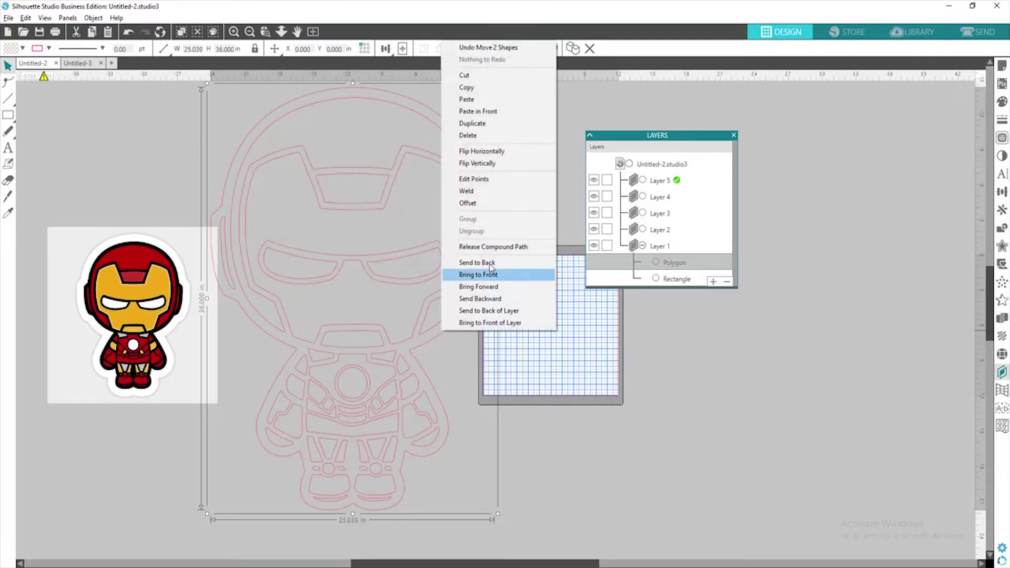
click(501, 250)
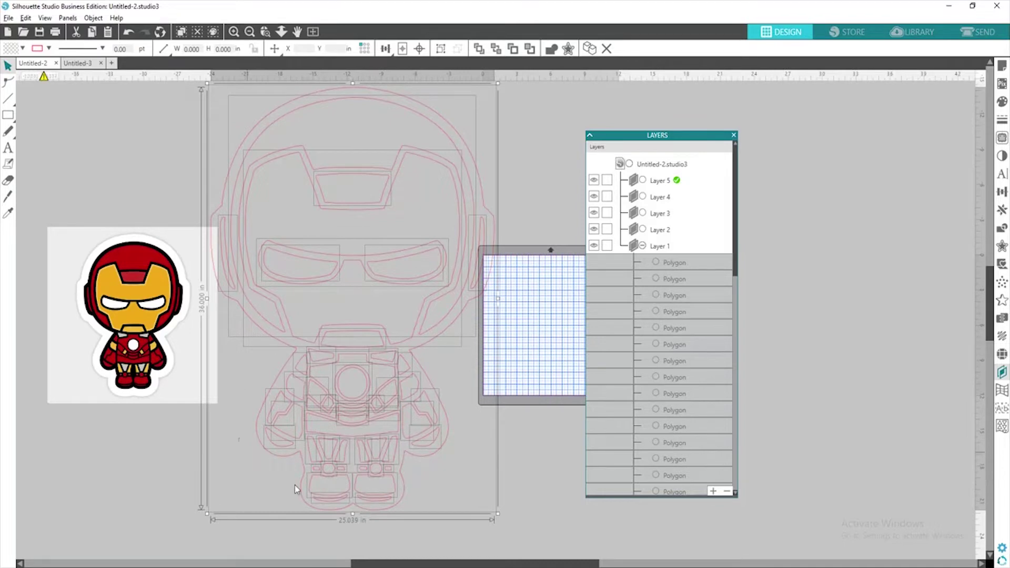
click(555, 189)
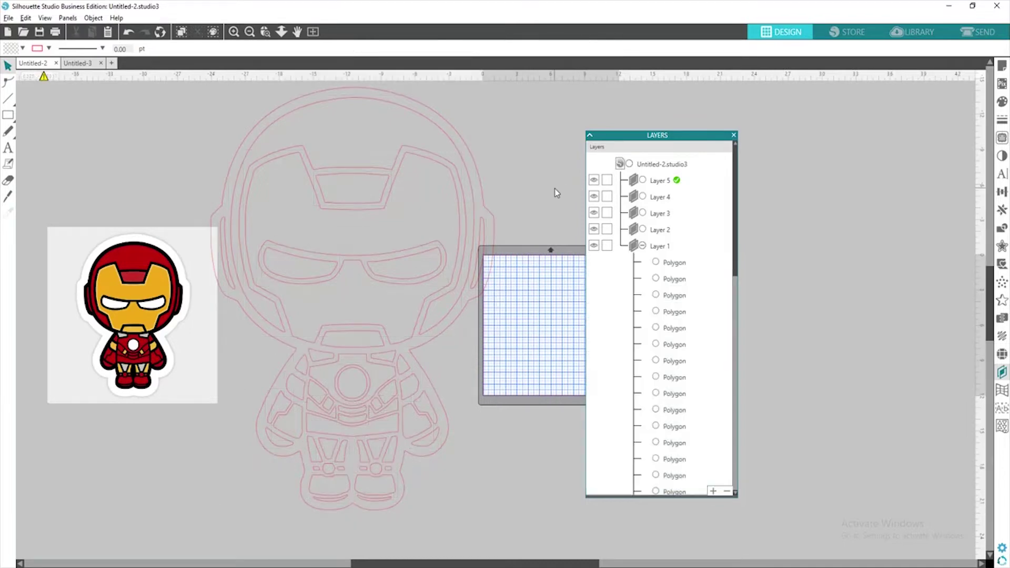
Move the outer body silhouette to the right of the mat and shift the Layers window off it.
click(513, 213)
drag(513, 213, 888, 217)
click(698, 149)
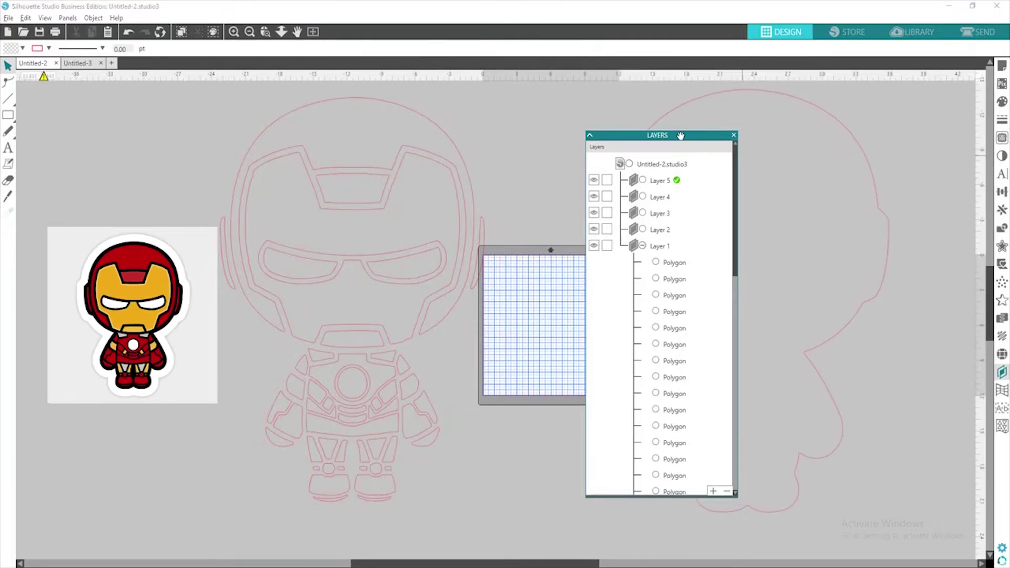
drag(681, 135, 532, 141)
Fill the separated outer body silhouette with solid black.
click(655, 130)
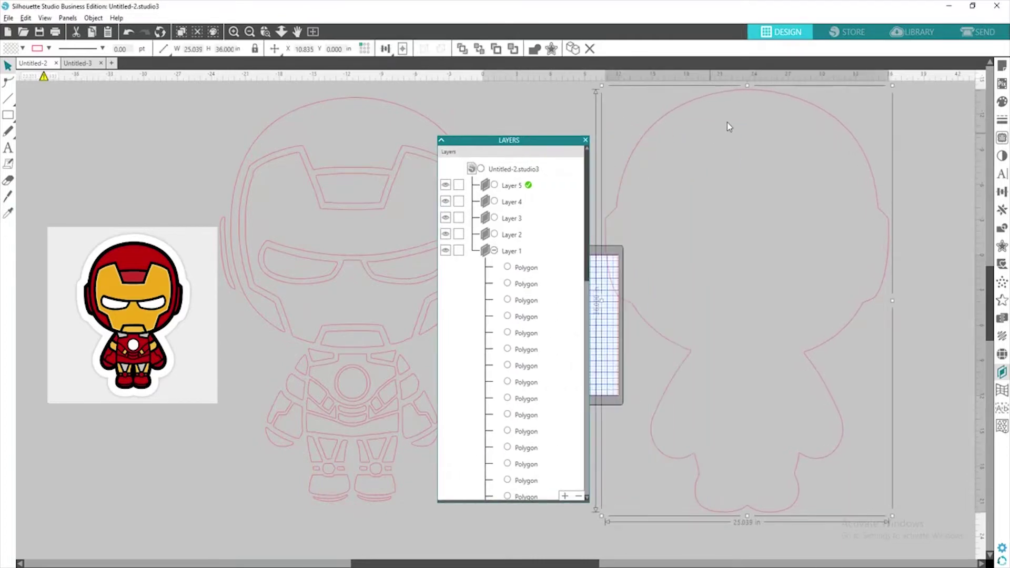
click(1003, 103)
click(901, 140)
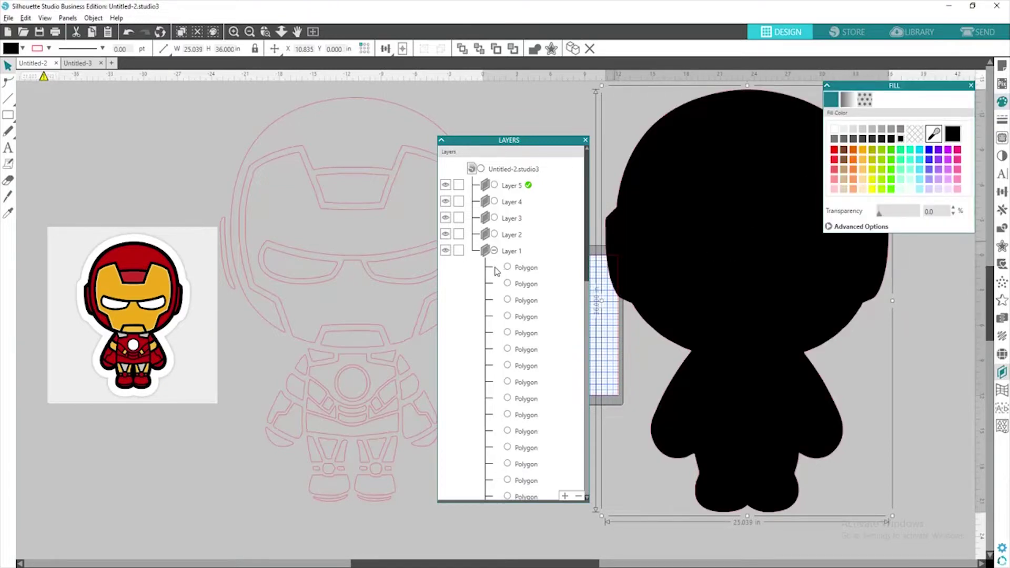
Shift the black silhouette and the original picture slightly left, and reposition the Layers window clear of the traced parts.
drag(741, 238, 679, 262)
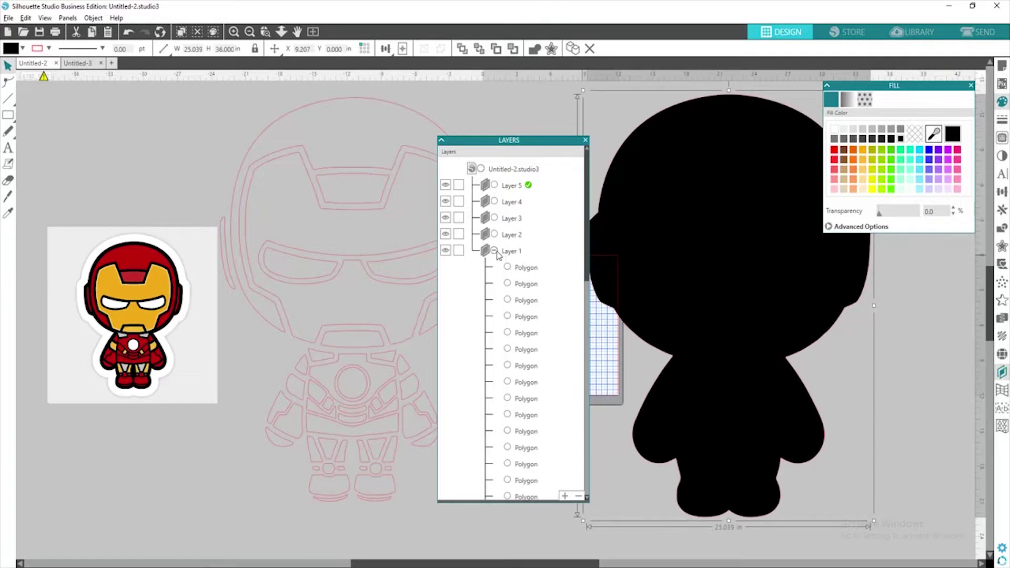
drag(559, 141, 662, 137)
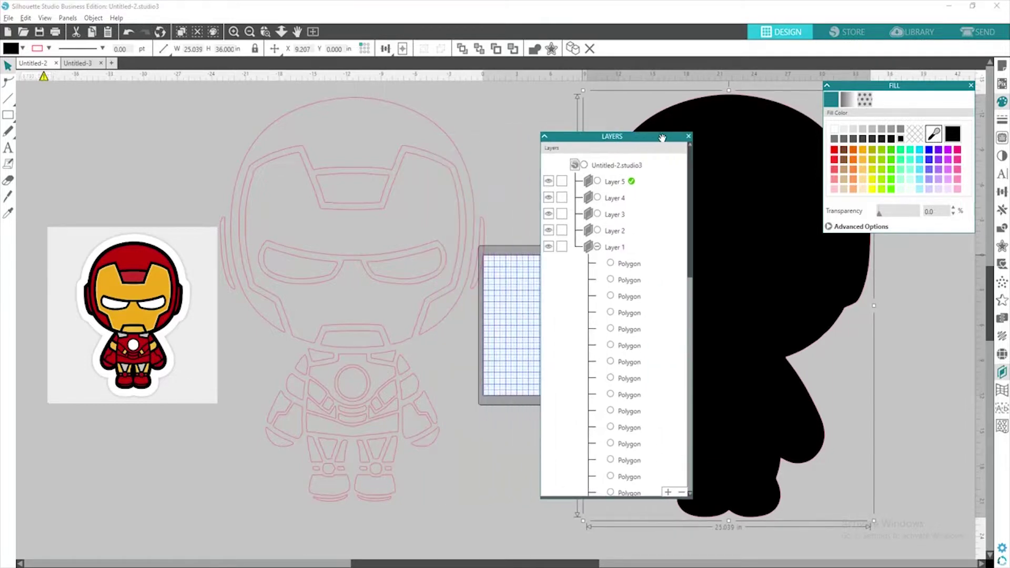
click(461, 331)
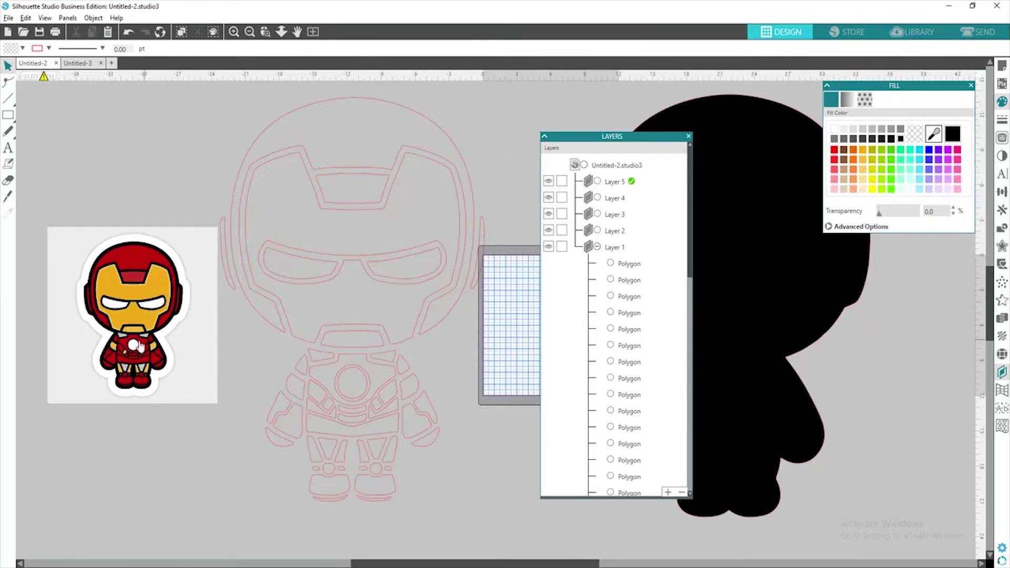
drag(201, 402, 187, 383)
Combine the helmet, ear, forehead, torso, outer arm, knee and boot pieces that are red in the picture into one compound path.
click(233, 281)
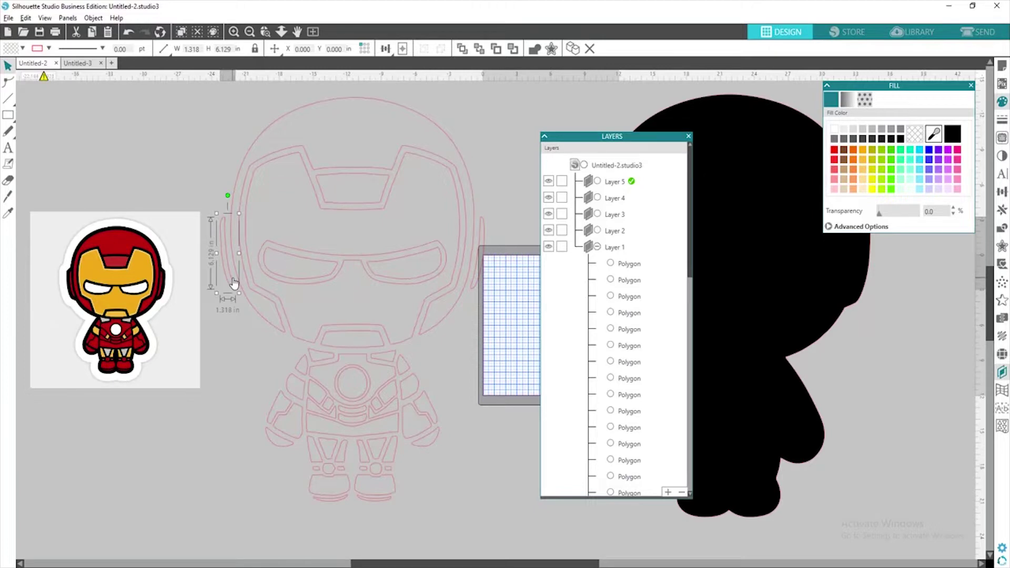
shift+click(259, 318)
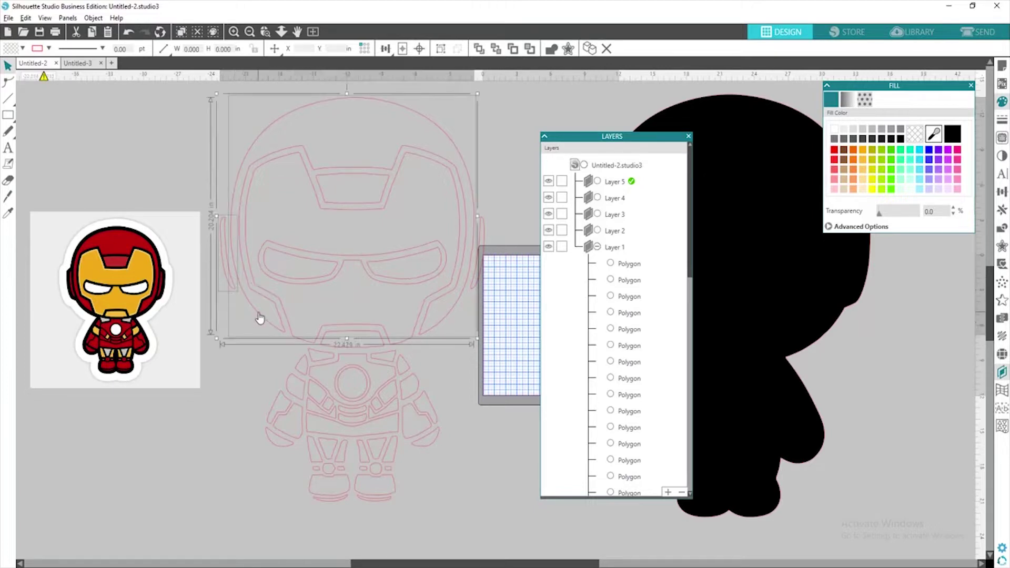
shift+click(363, 178)
shift+click(483, 252)
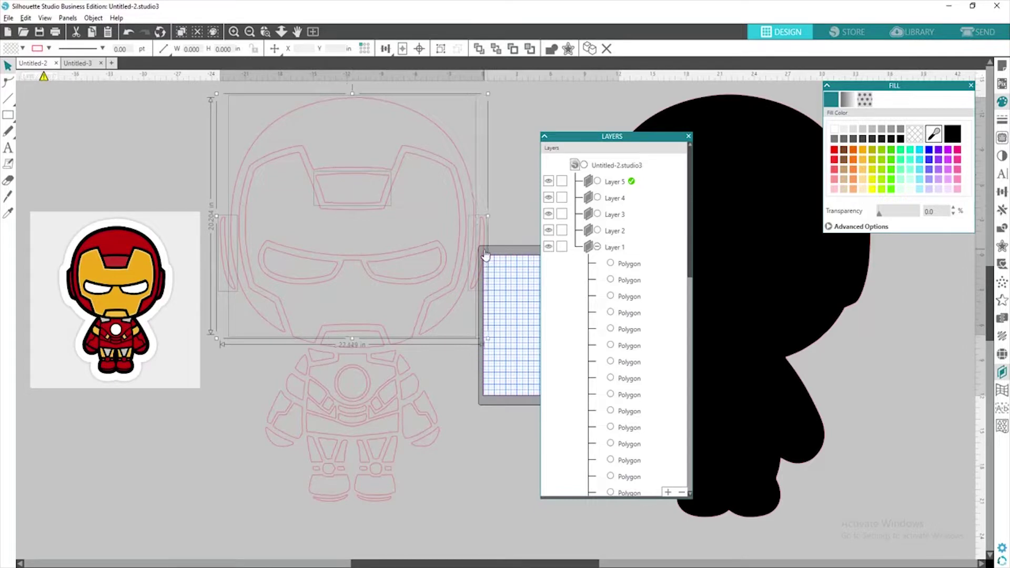
shift+click(379, 372)
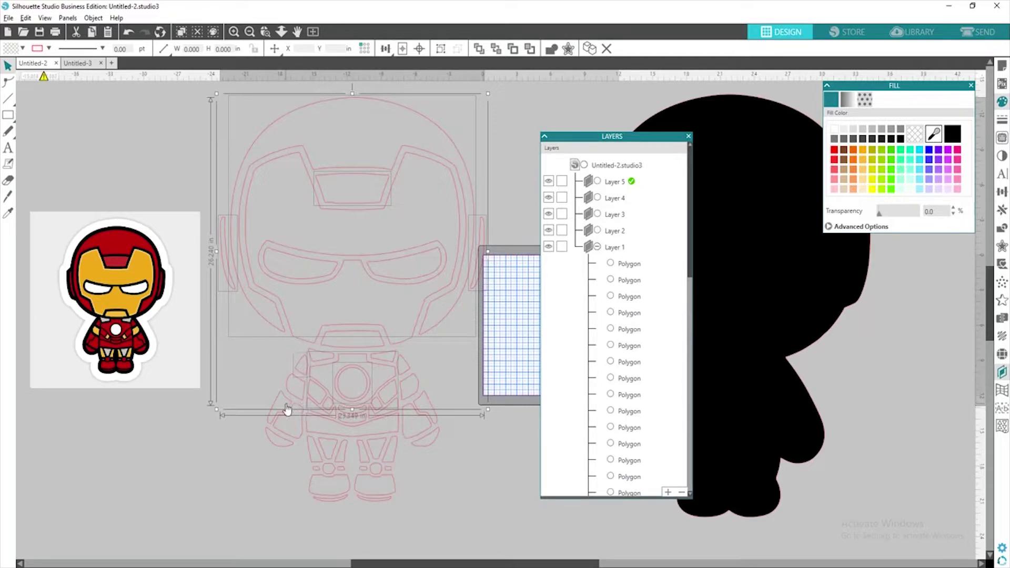
shift+click(281, 449)
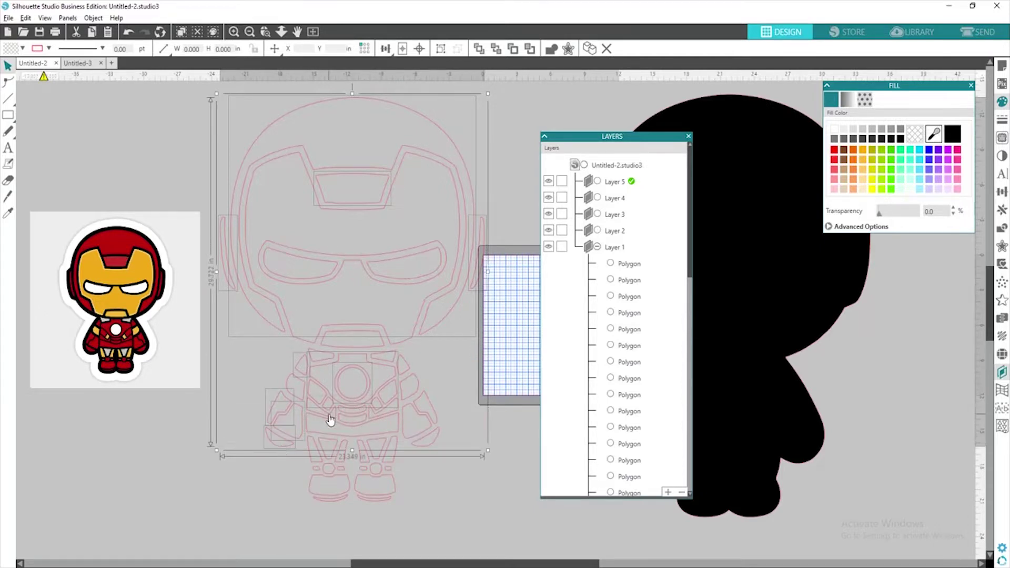
shift+click(318, 408)
shift+click(354, 415)
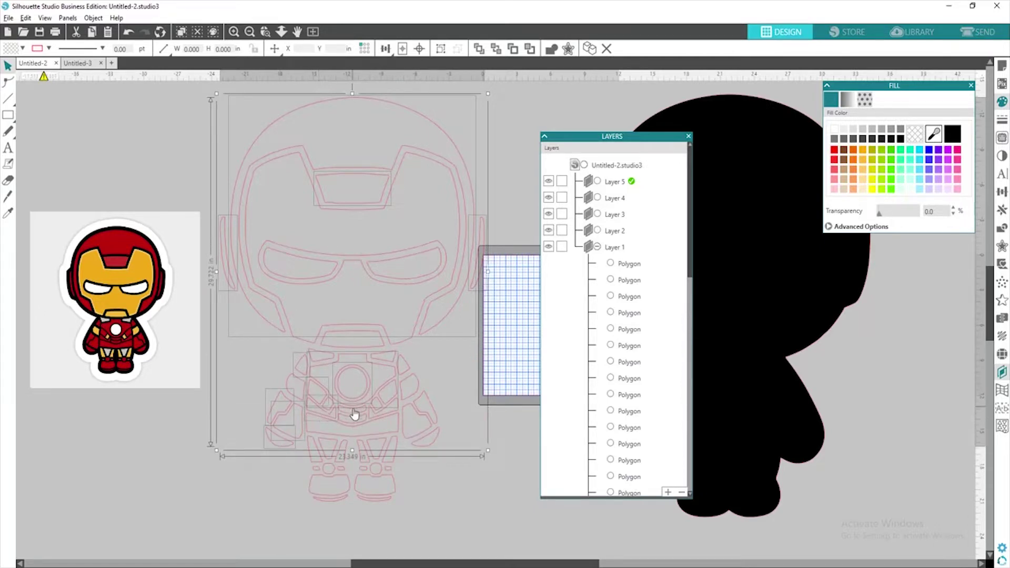
shift+click(396, 407)
shift+click(412, 399)
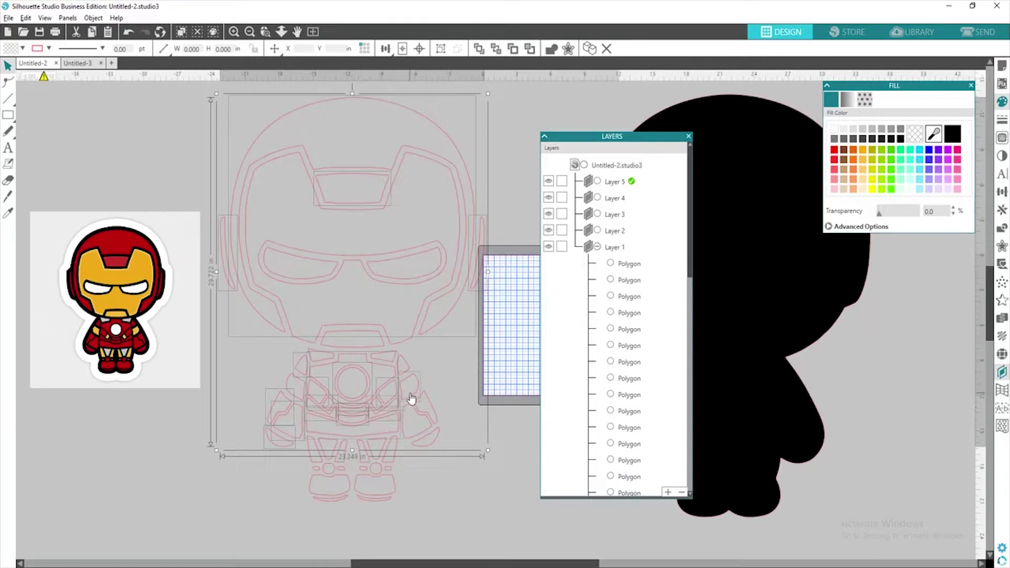
shift+click(425, 422)
shift+click(388, 474)
shift+click(340, 472)
shift+click(337, 470)
shift+click(318, 470)
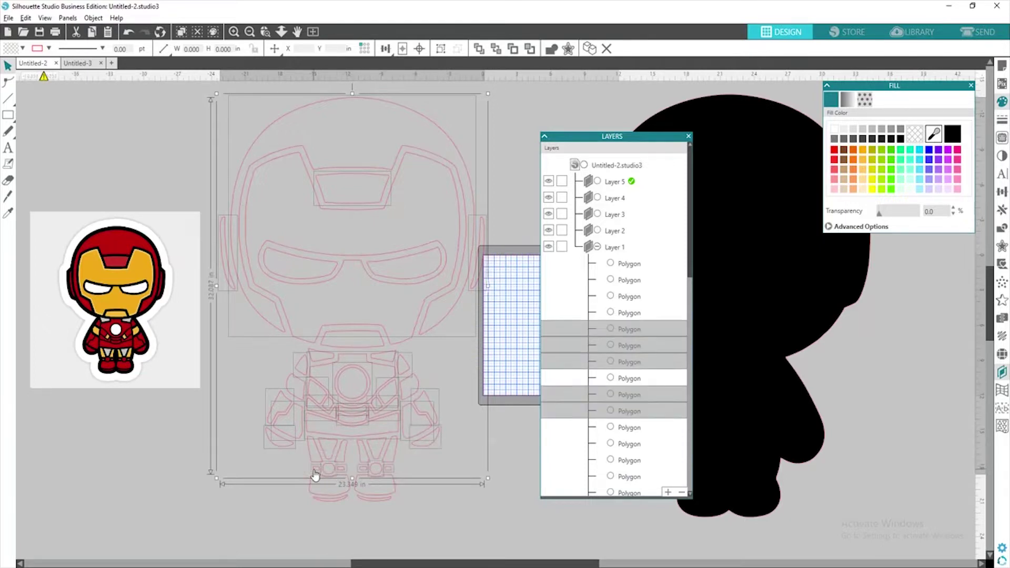
shift+click(329, 489)
shift+click(376, 492)
shift+click(379, 497)
shift+click(379, 504)
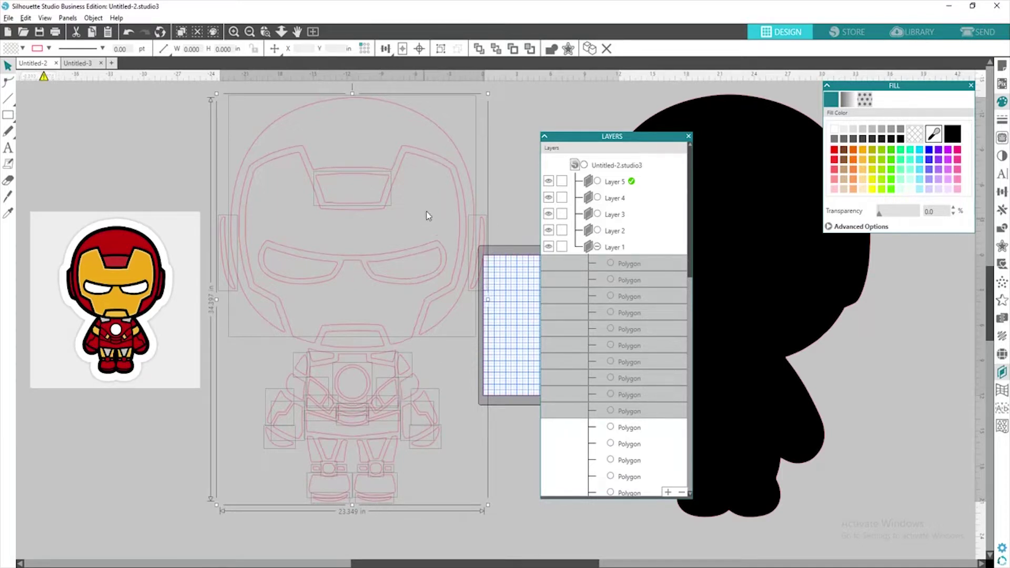
right_click(379, 195)
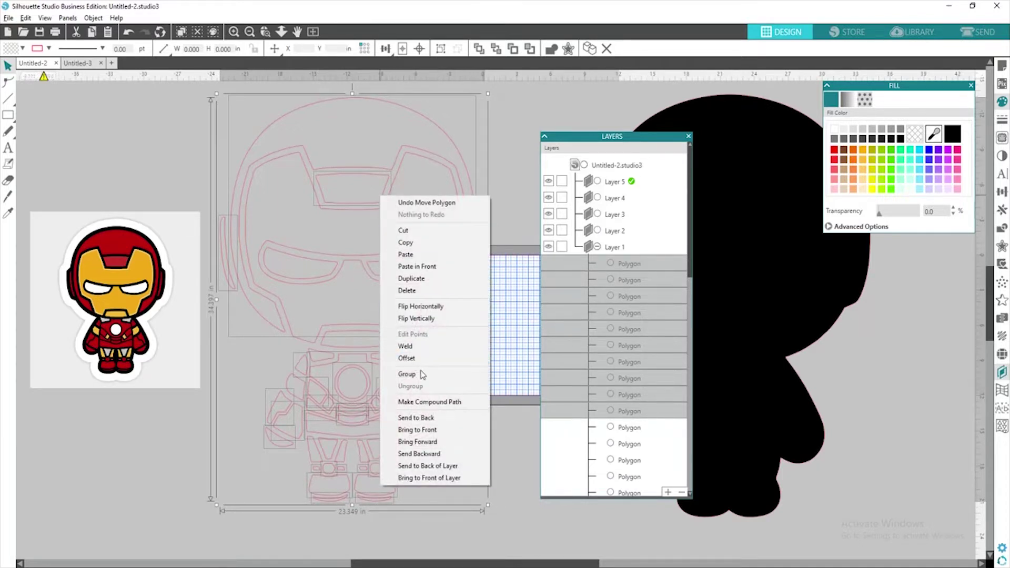
click(435, 402)
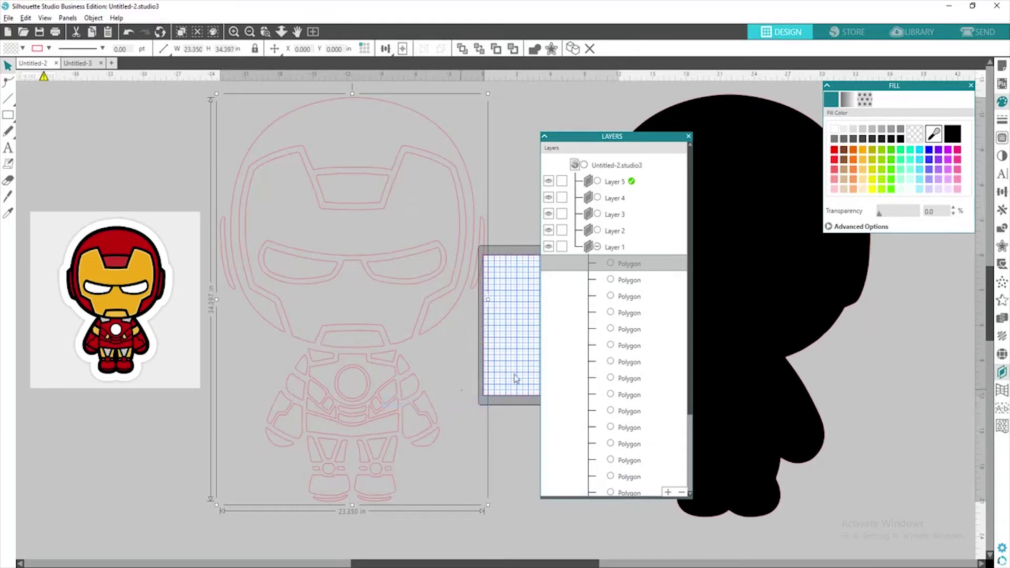
Fill the combined armour pieces with solid red and shift them slightly down from the remaining outlines.
click(836, 151)
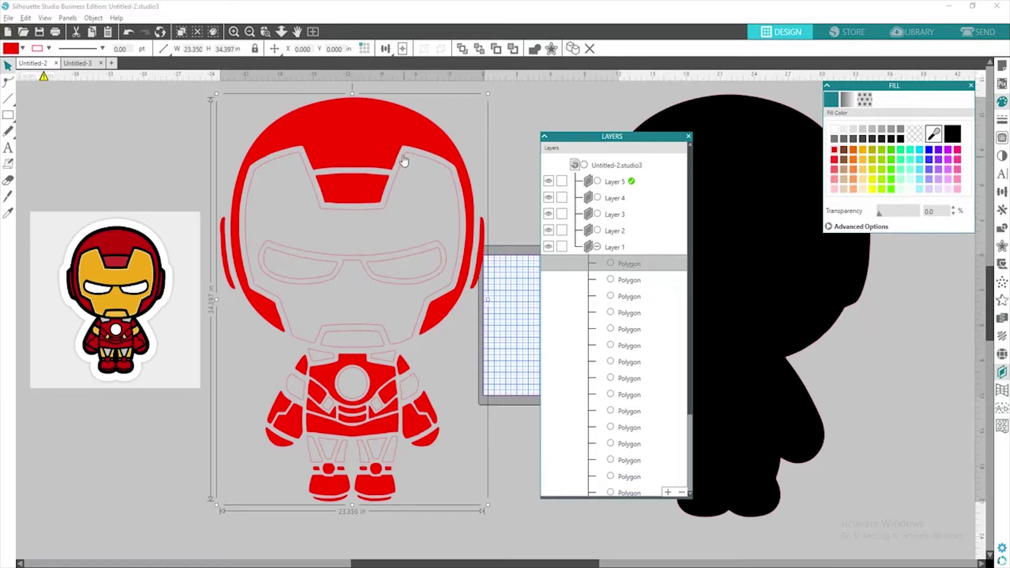
drag(377, 148, 378, 169)
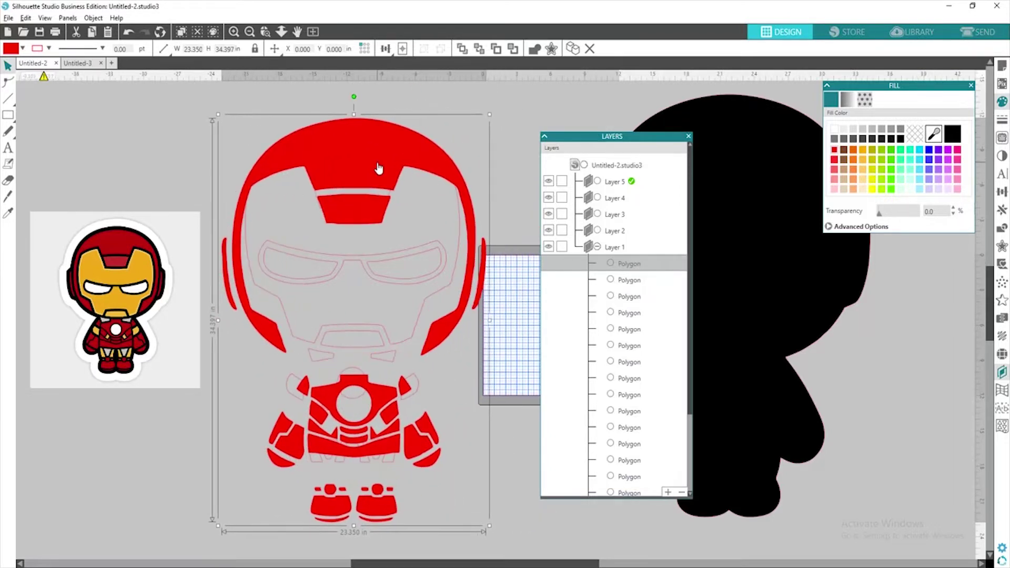
Move the red compound shape from Layer 1 into Layer 2 and hide Layer 2.
drag(638, 262, 633, 244)
click(550, 230)
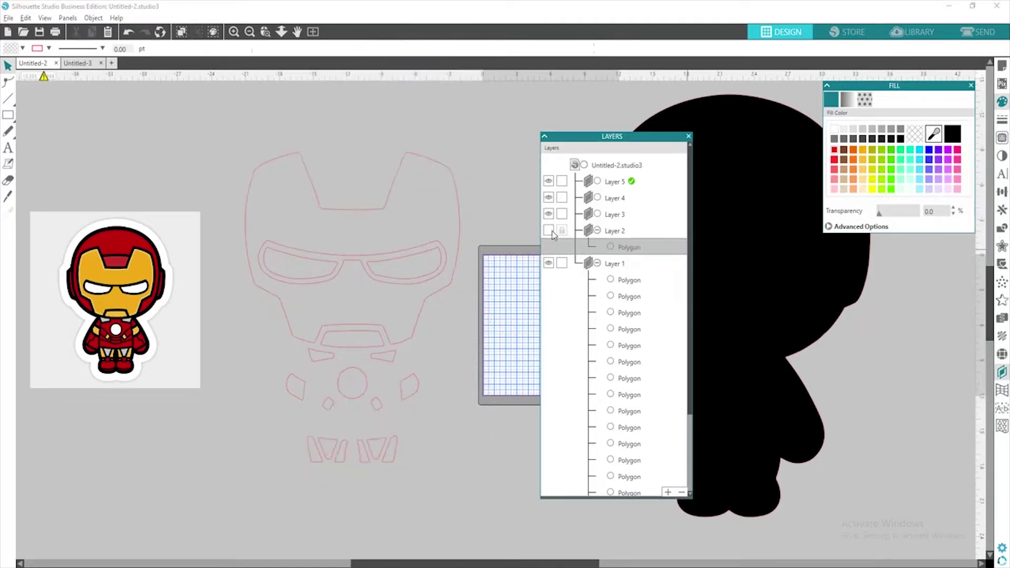
click(562, 231)
Combine the face mask, eye surround, mouth, upper-arm, small chest and outer leg pieces into one compound path and fill it yellow.
click(378, 211)
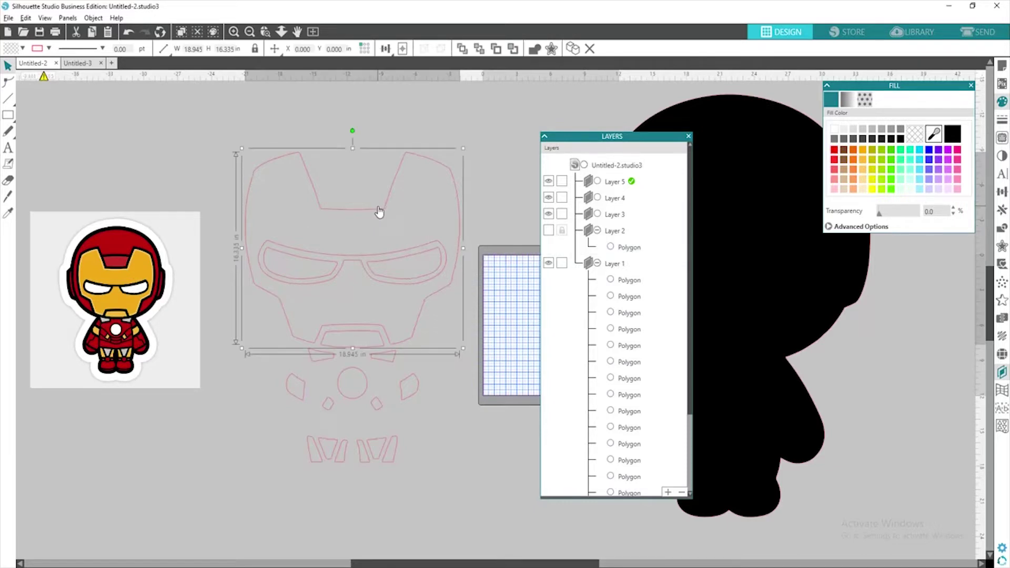
shift+click(351, 339)
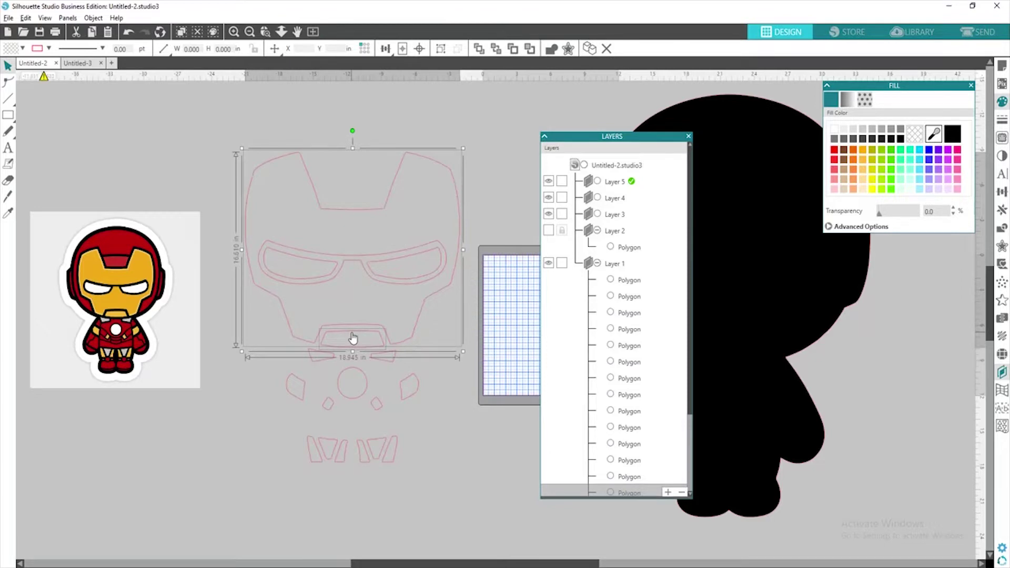
shift+click(297, 400)
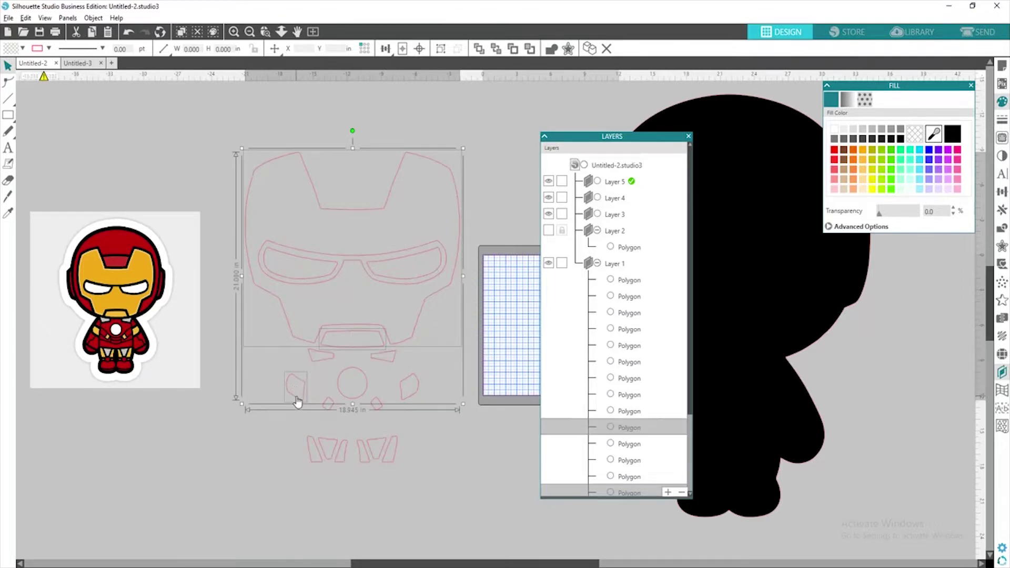
shift+click(329, 405)
shift+click(411, 389)
shift+click(376, 404)
shift+click(391, 451)
shift+click(368, 452)
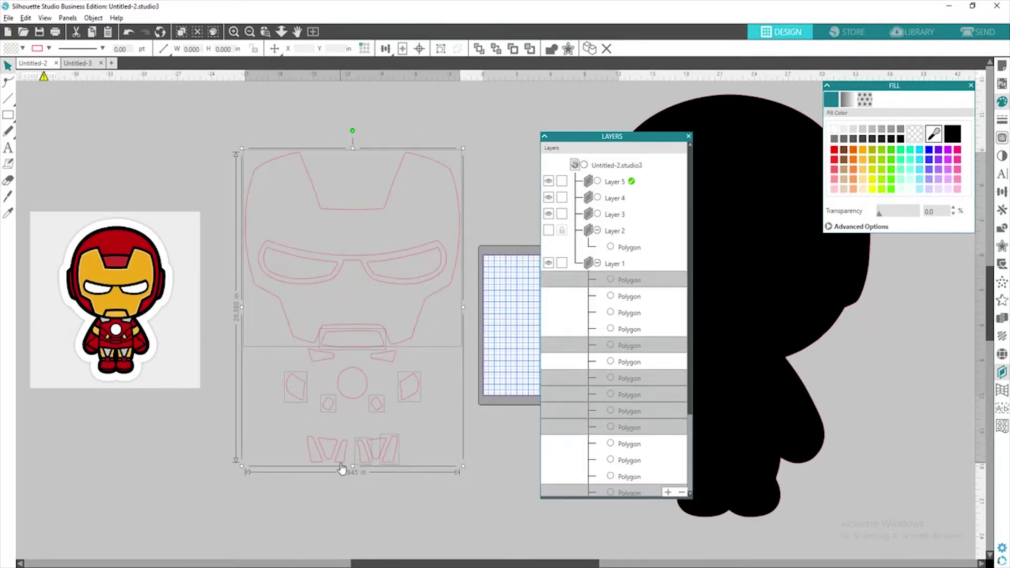
shift+click(341, 453)
shift+click(409, 339)
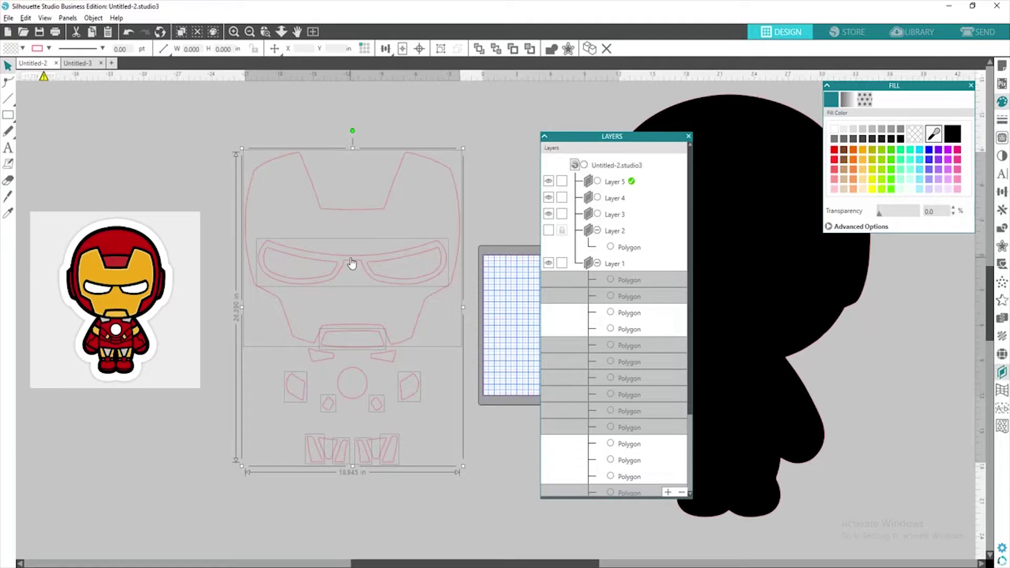
right_click(353, 302)
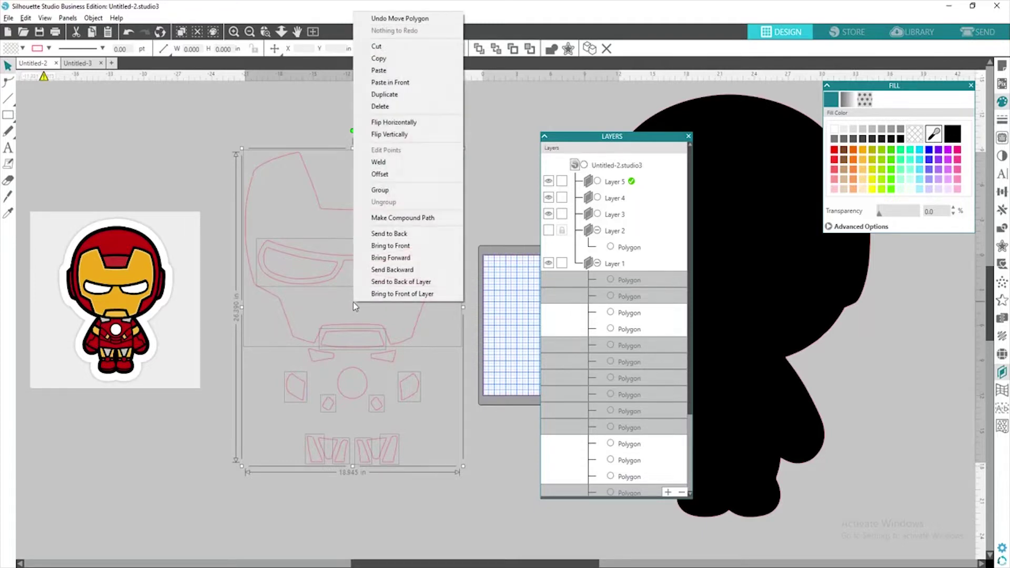
click(400, 218)
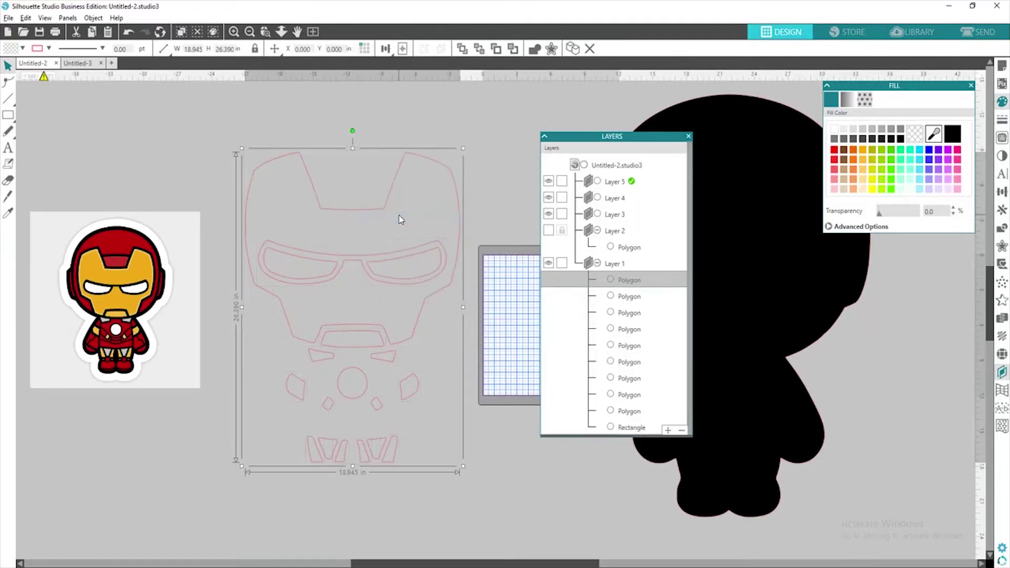
click(872, 180)
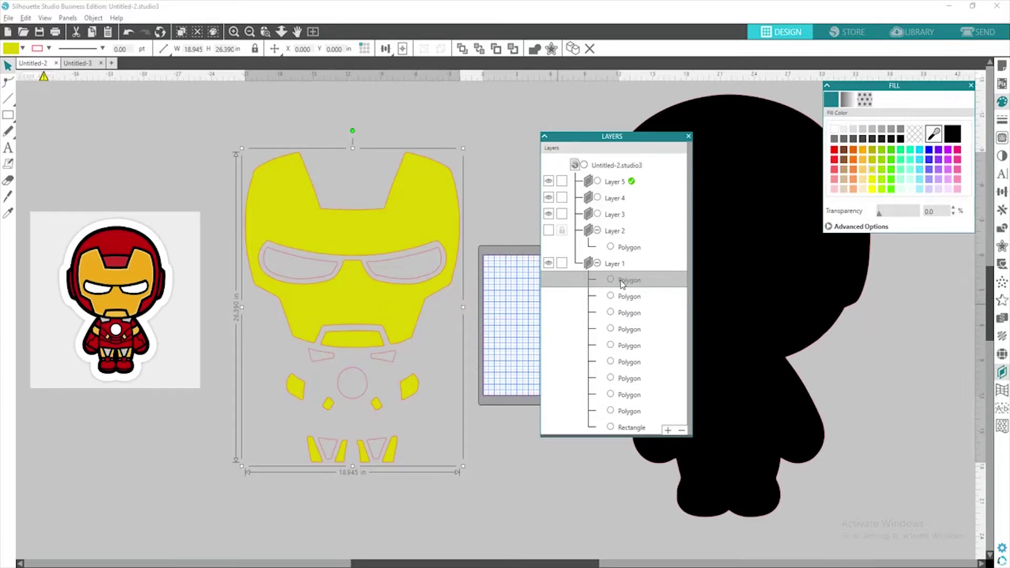
Move the yellow compound shape into Layer 3 and hide Layer 3.
drag(627, 230, 627, 227)
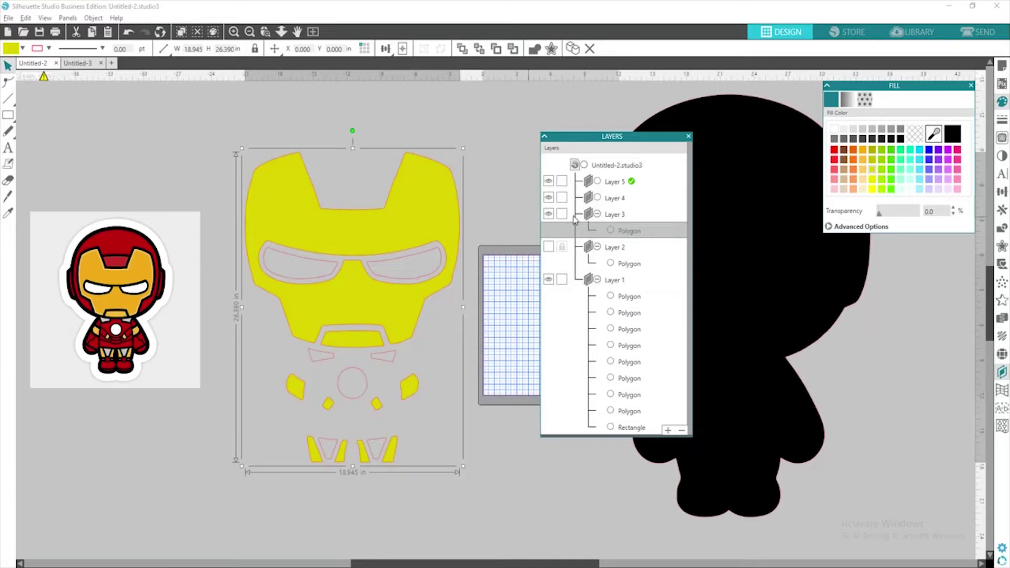
click(549, 213)
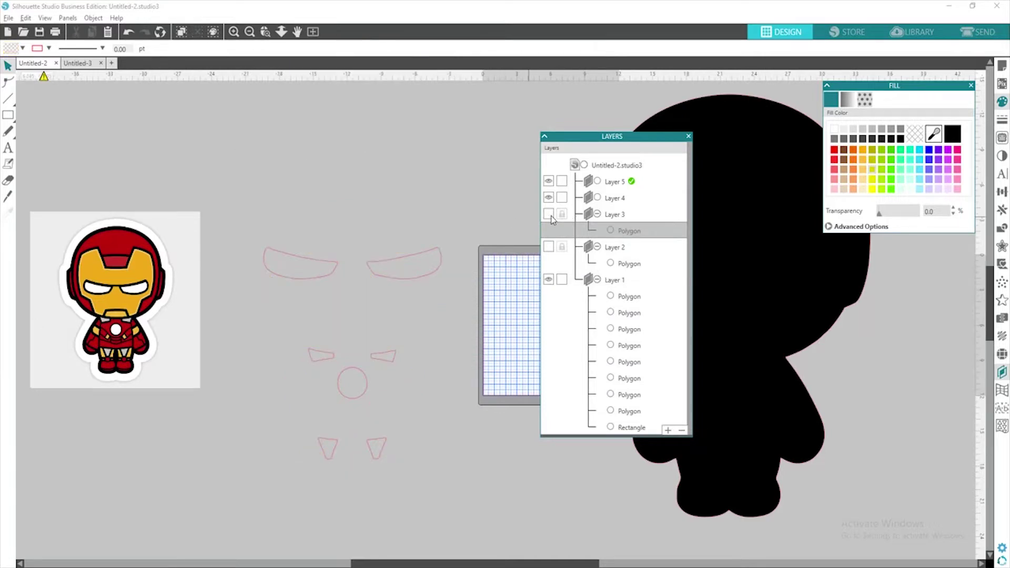
Combine the two eyes and the chest circle into one compound path inside Layer 4, and hide Layer 4.
click(299, 277)
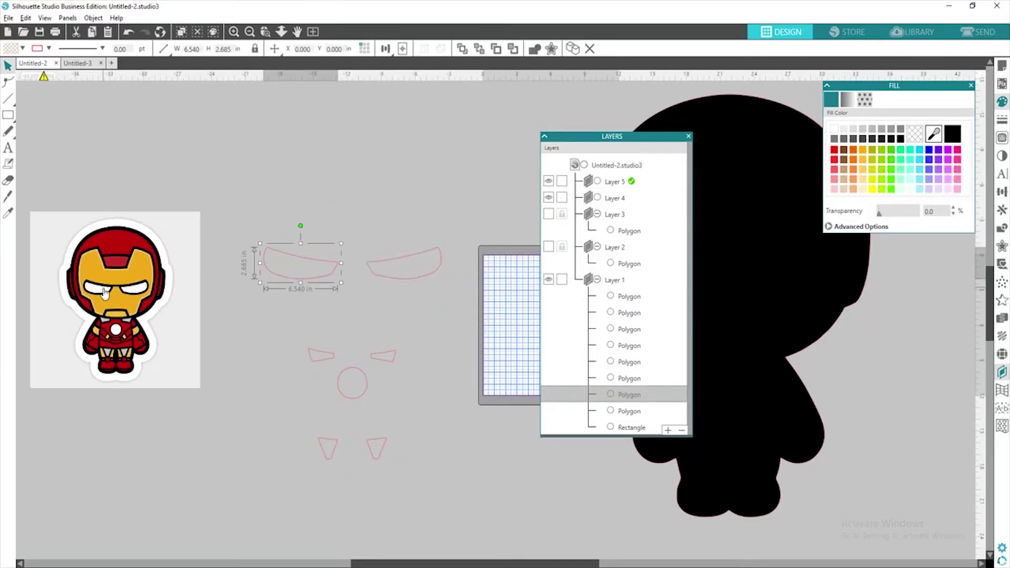
shift+click(388, 279)
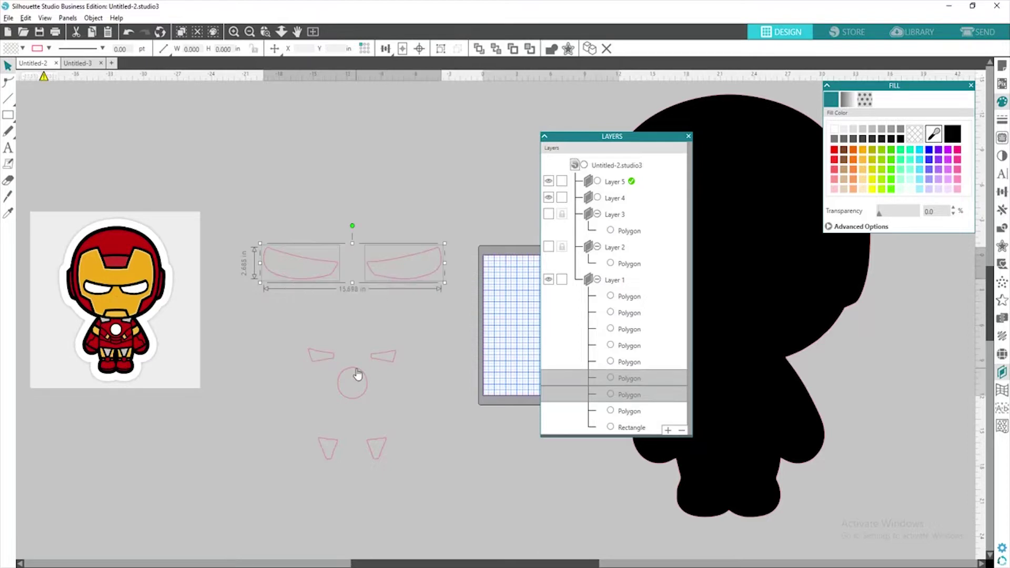
shift+click(357, 375)
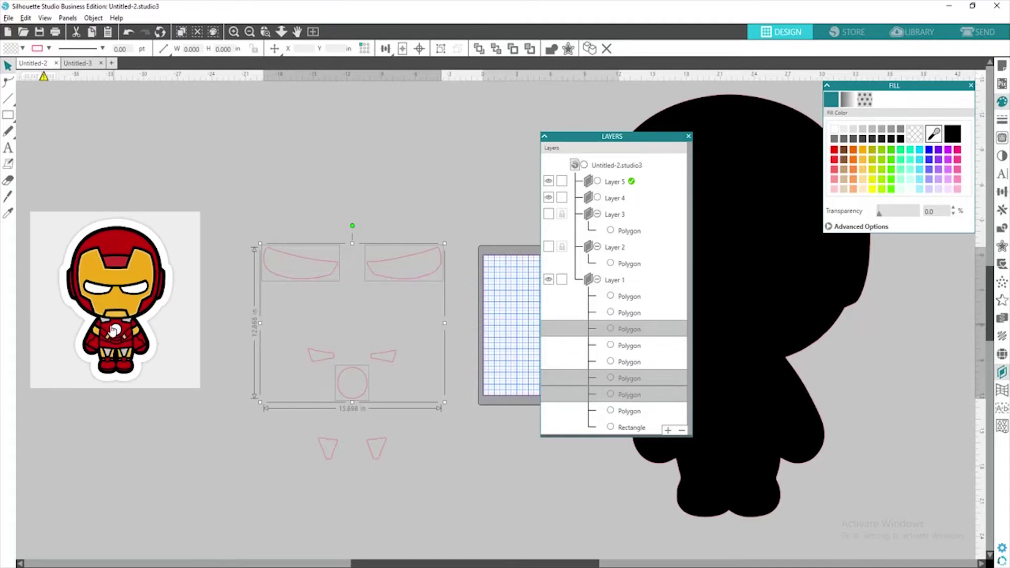
right_click(349, 397)
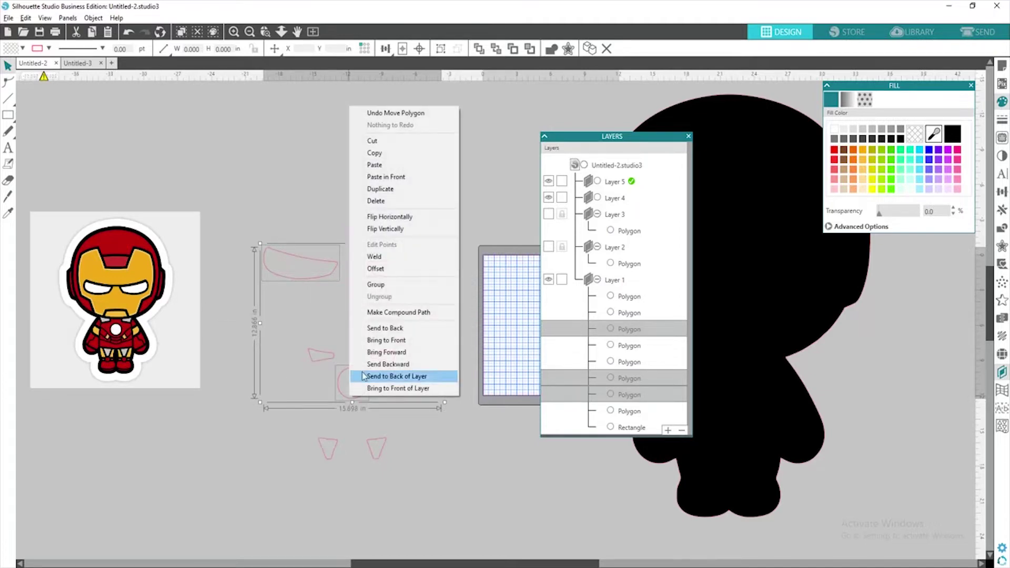
click(403, 314)
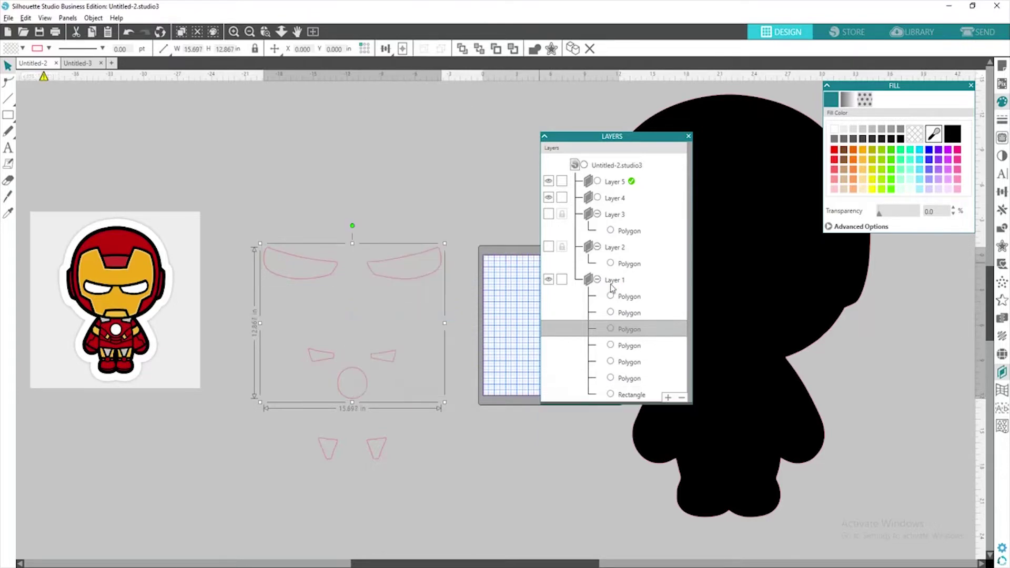
drag(631, 333, 625, 206)
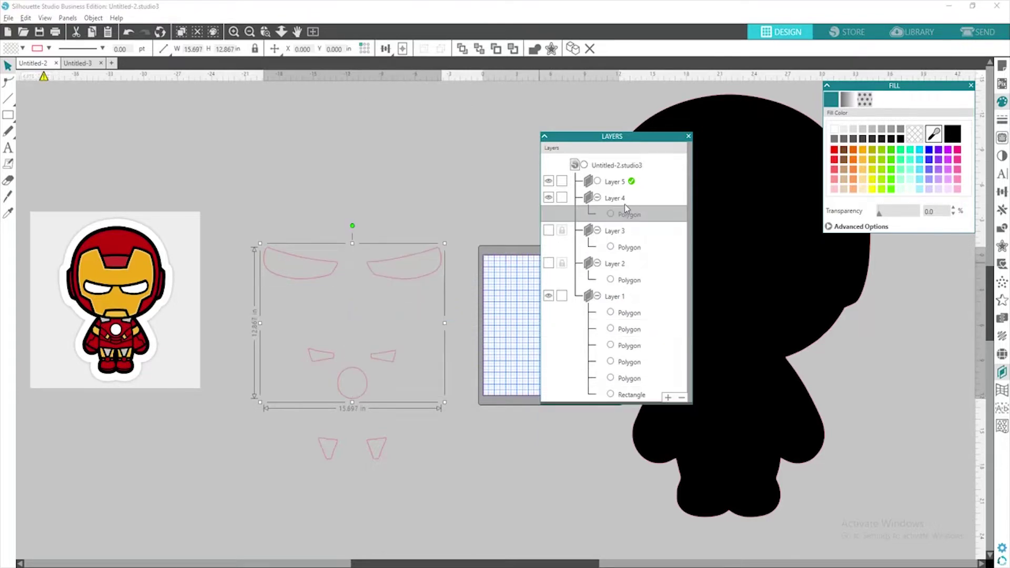
click(548, 198)
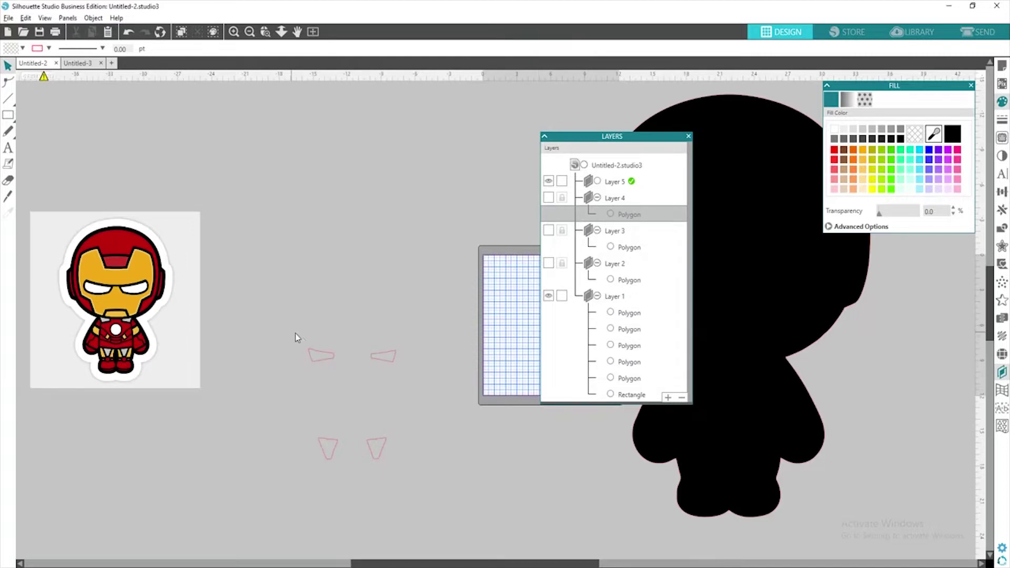
Combine the four remaining chest and leg pieces into a gray-filled compound path, move it into Layer 5 and hide that layer.
drag(295, 333, 412, 476)
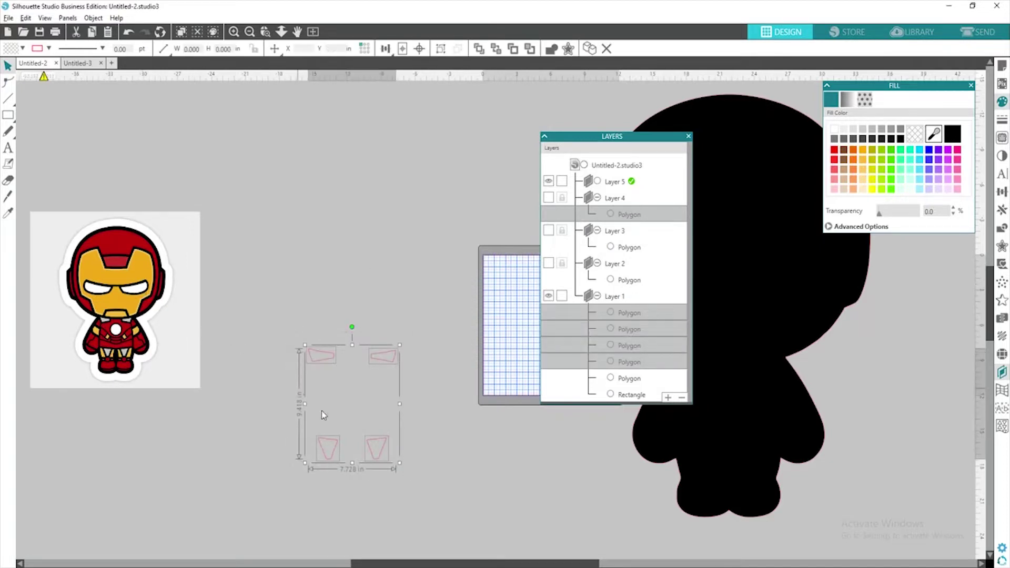
right_click(375, 447)
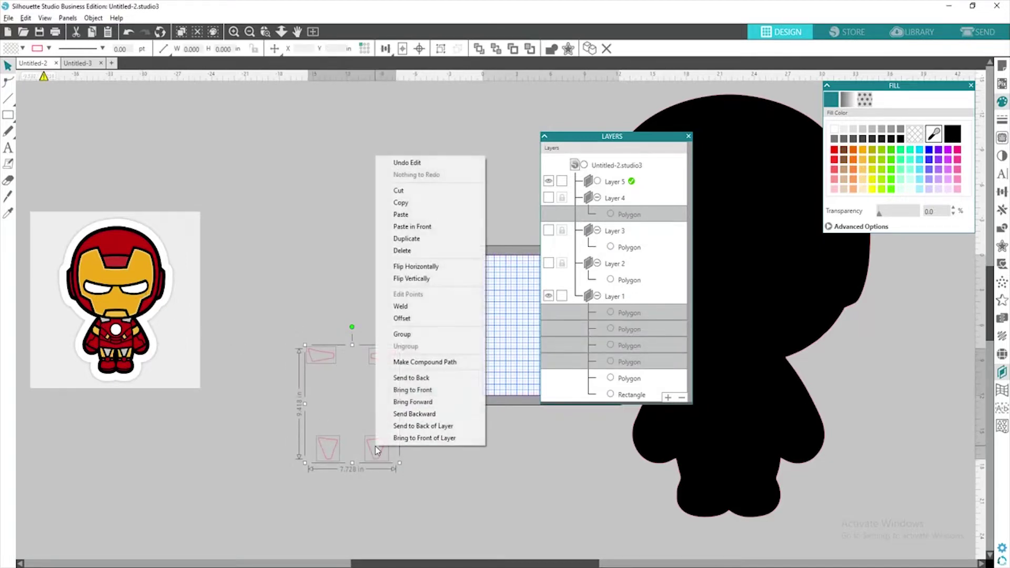
click(402, 362)
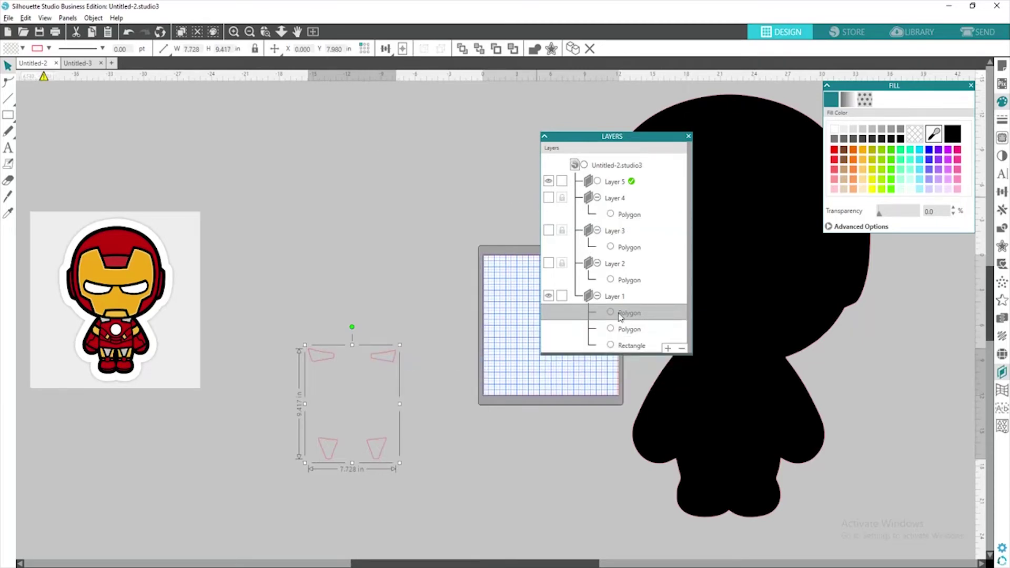
click(891, 130)
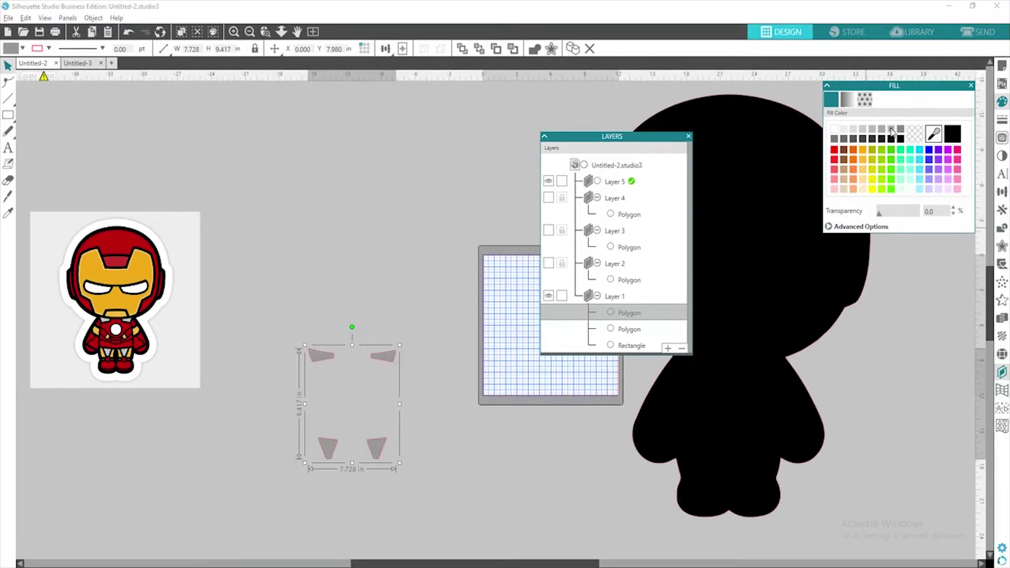
drag(631, 197, 632, 196)
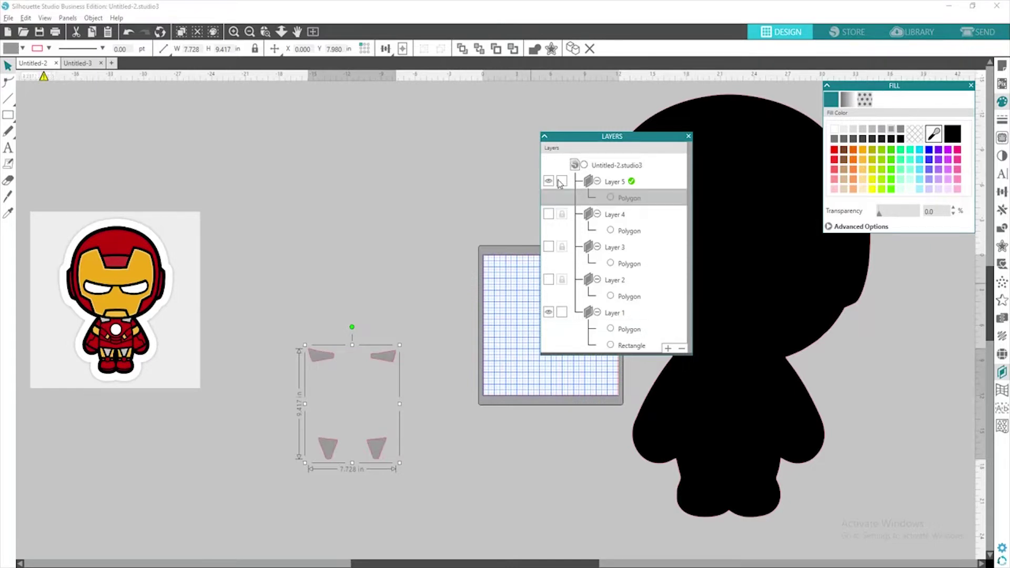
Fill the eyes and chest circle shape in Layer 4 with white, showing the layer only for the change.
click(627, 237)
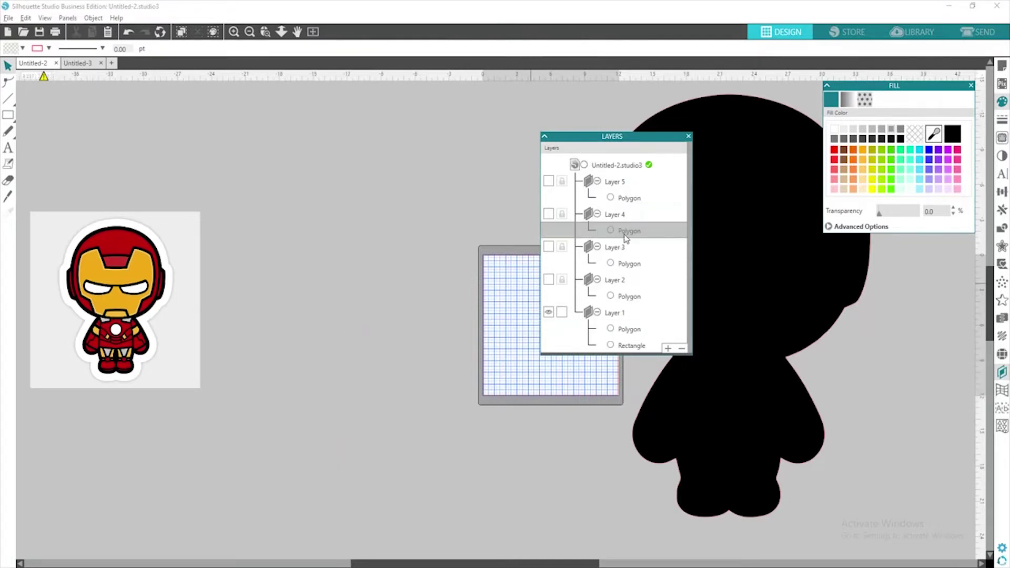
click(550, 214)
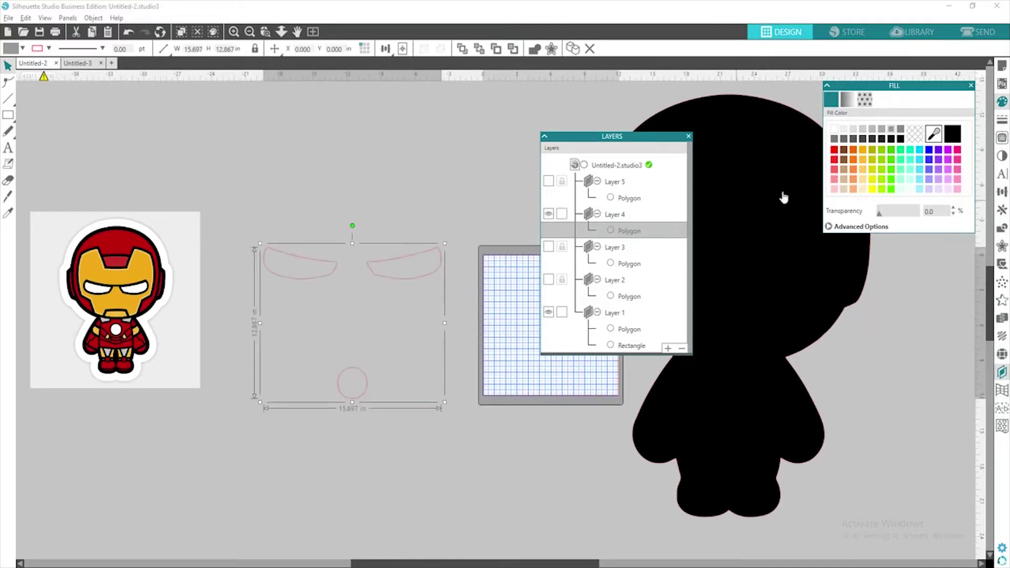
click(833, 130)
click(549, 214)
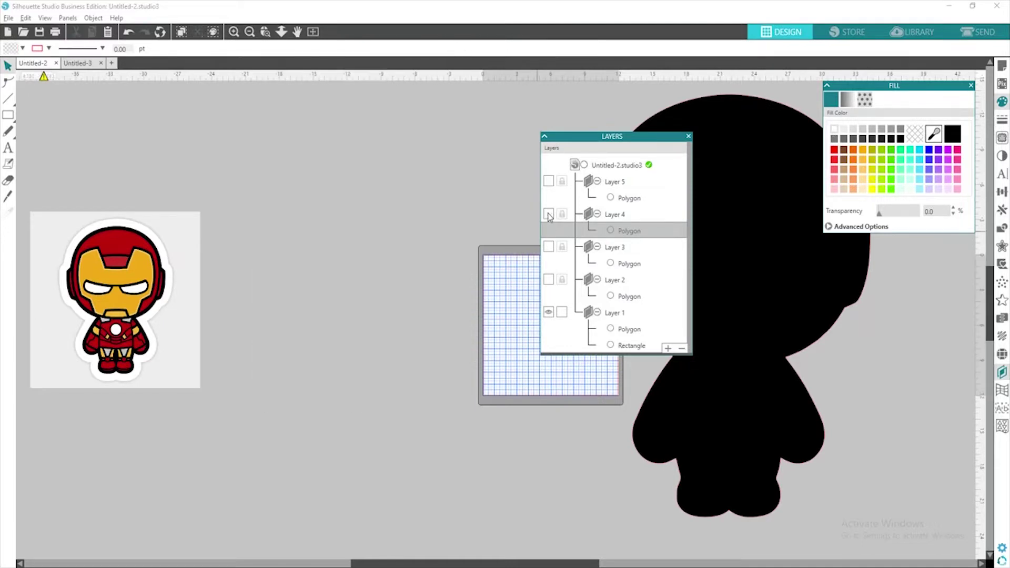
Move the black silhouette to the left of the cutting mat and delete the Iron Man reference picture.
drag(796, 300, 432, 309)
drag(606, 136, 679, 100)
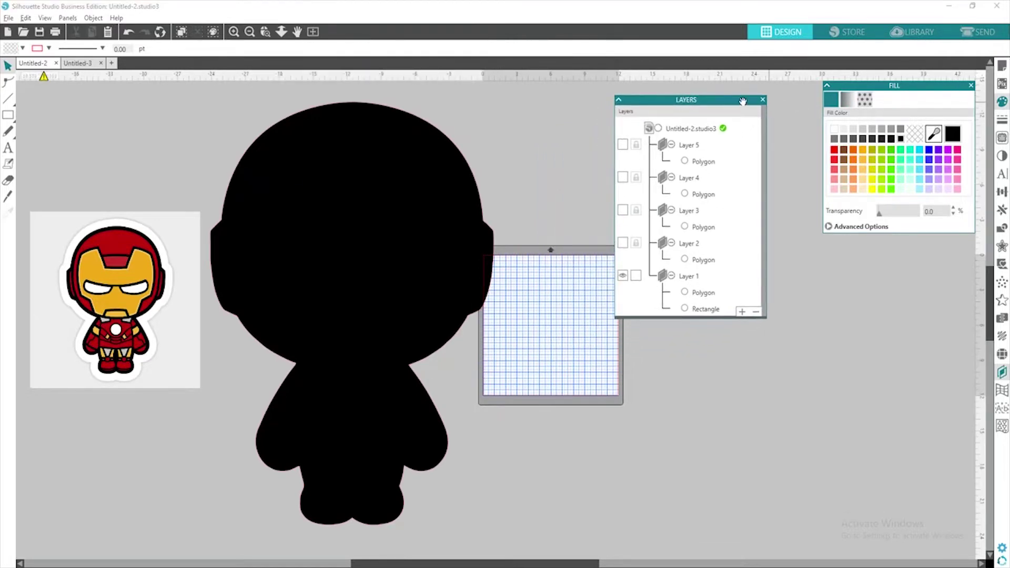
drag(744, 100, 775, 93)
drag(139, 309, 135, 266)
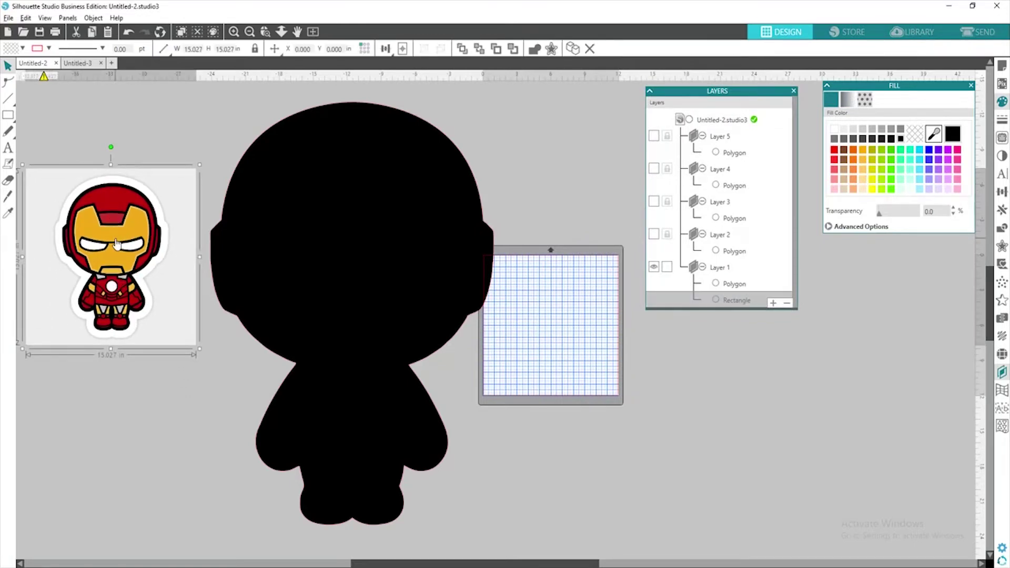
key(Delete)
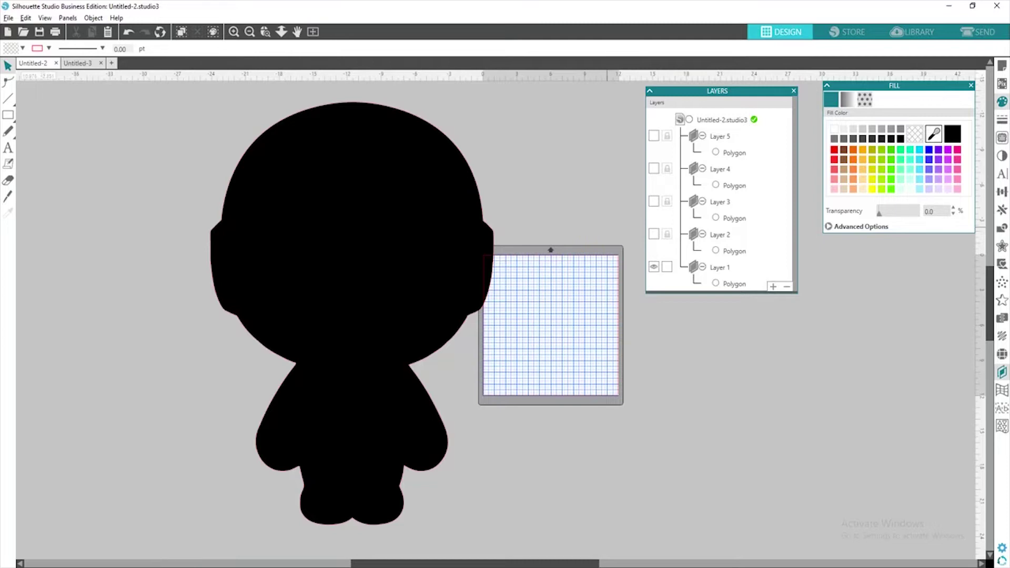
Draw a rectangle beside the silhouette's head and set its size to 8 in wide by 10.5 in high.
mouse_move(8, 115)
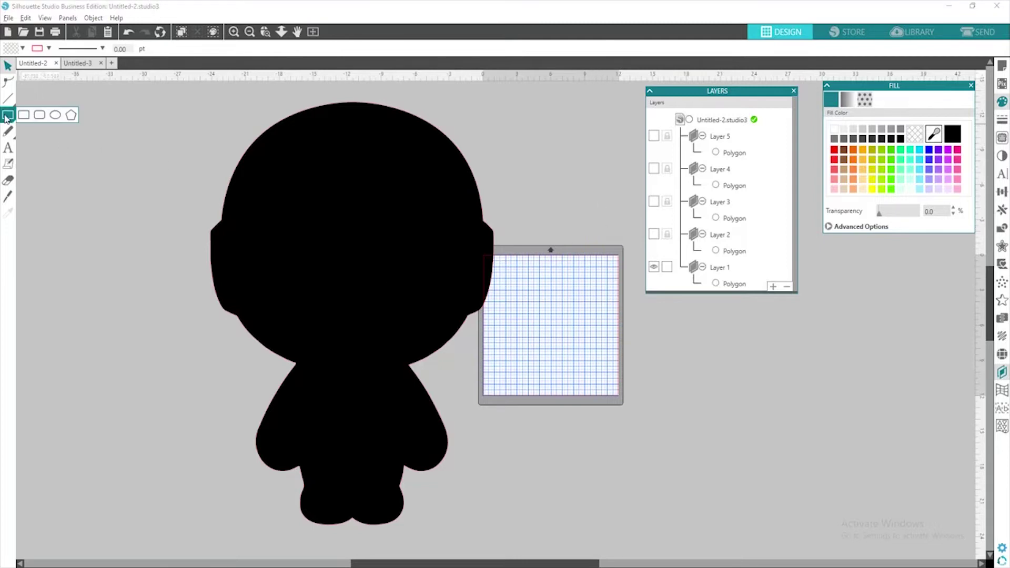
click(25, 115)
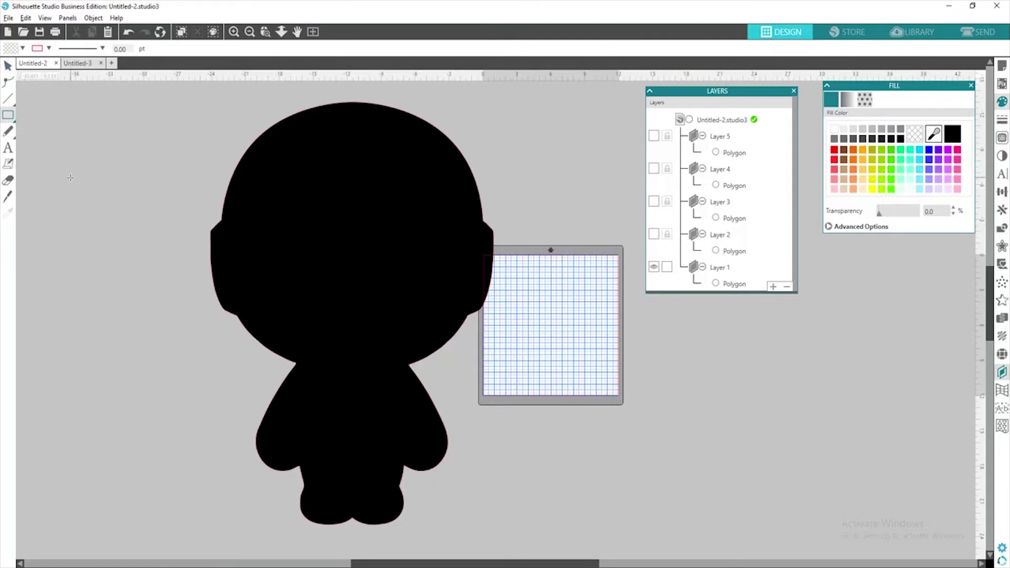
drag(70, 178, 160, 314)
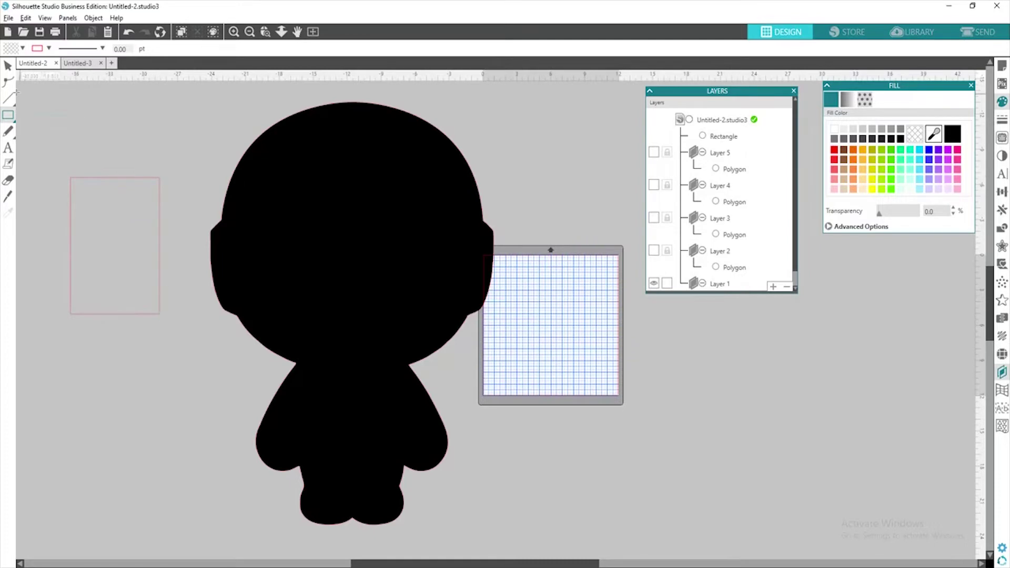
click(8, 65)
click(109, 182)
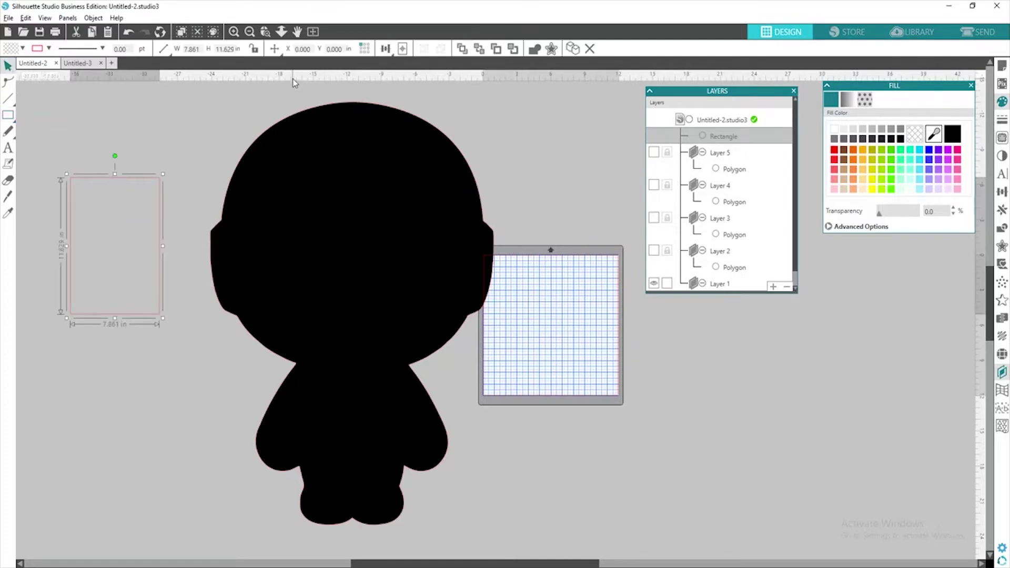
click(199, 49)
text(8)
key(Tab)
text(10.5)
key(Return)
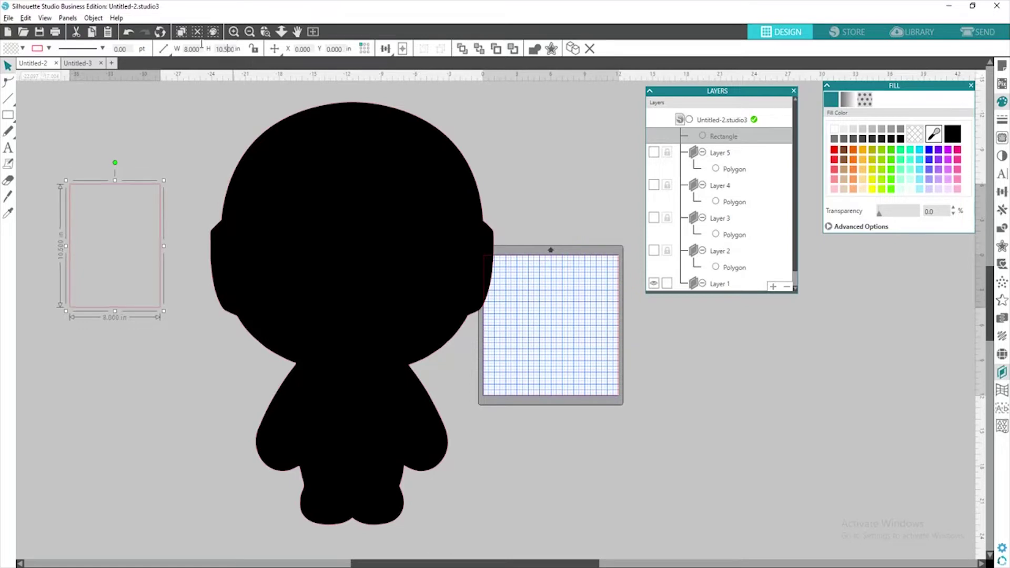
Move the 8 by 10.5 in rectangle slightly higher and fill it with cyan.
double_click(139, 191)
drag(139, 191, 140, 147)
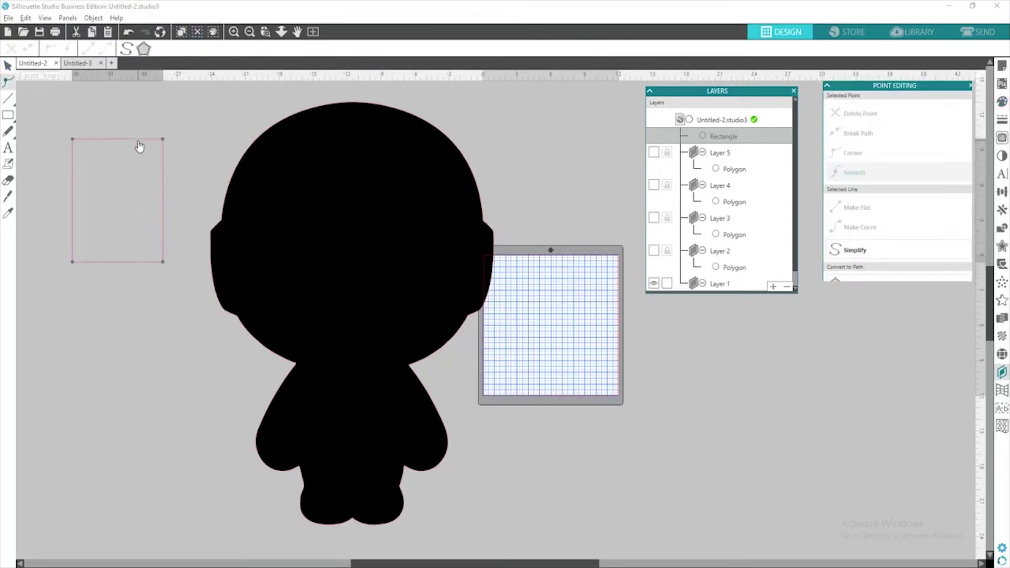
double_click(140, 146)
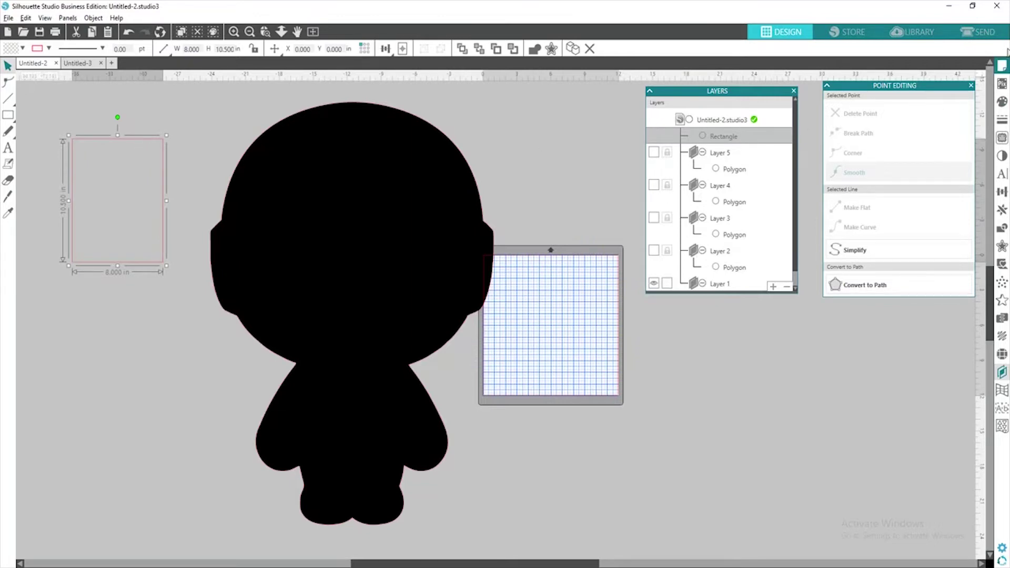
click(1003, 101)
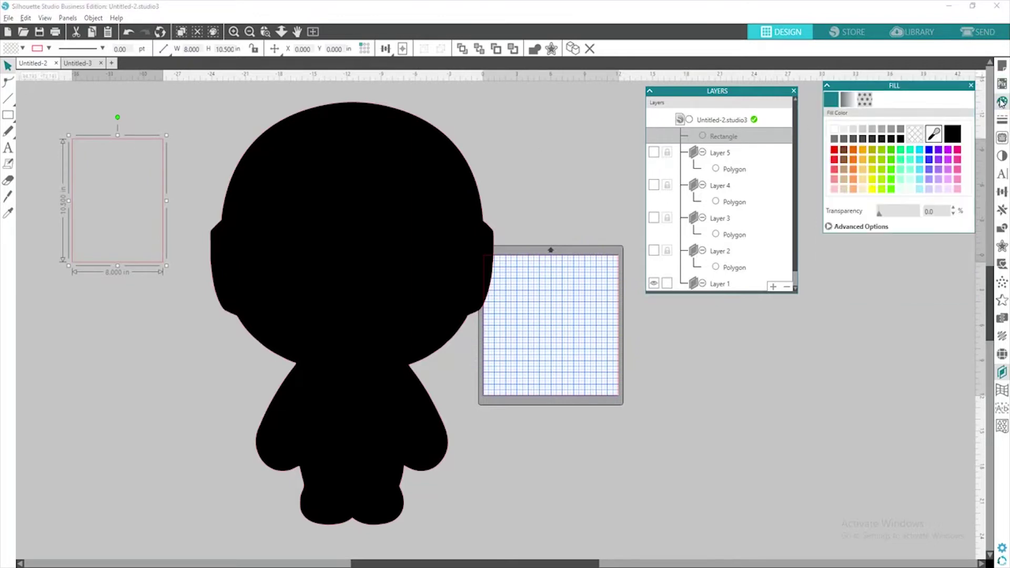
click(921, 150)
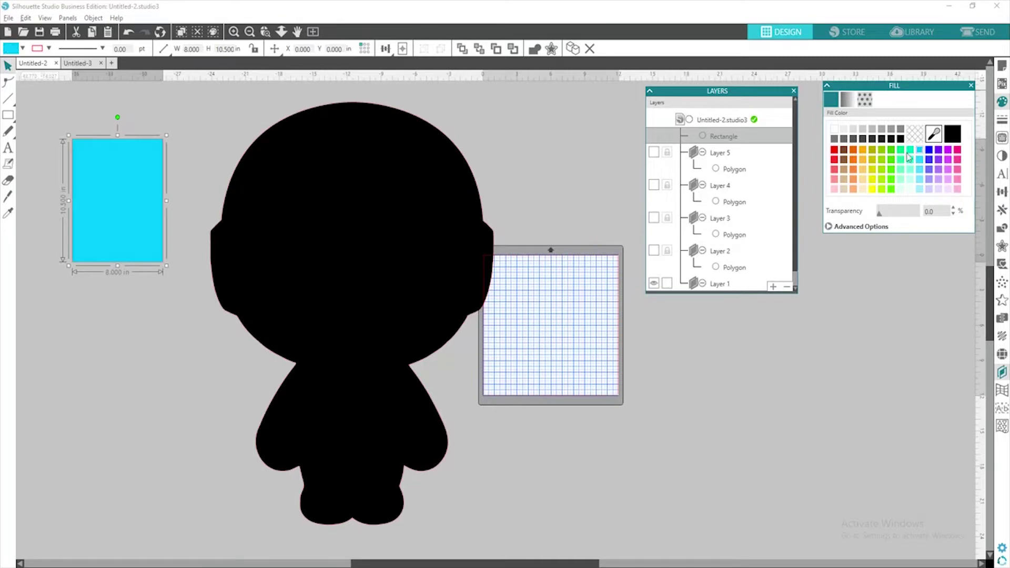
Shift the black silhouette slightly down and left, and place the cyan rectangle over the head's upper-left part.
click(169, 232)
drag(144, 234, 155, 235)
drag(298, 235, 270, 267)
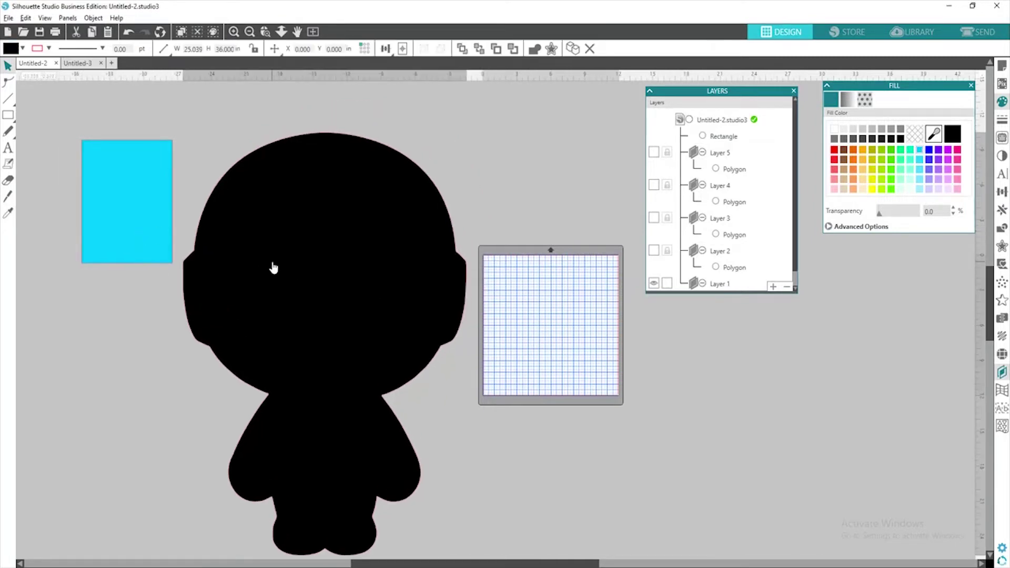
drag(140, 246, 235, 233)
key(Escape)
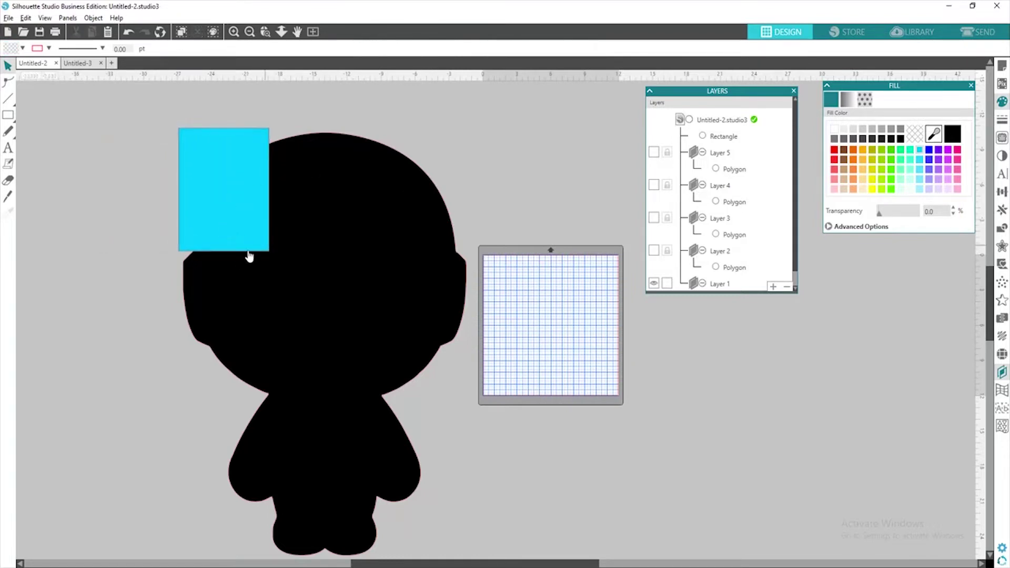
Duplicate the cyan rectangle and butt the copy against the original's right edge.
click(235, 229)
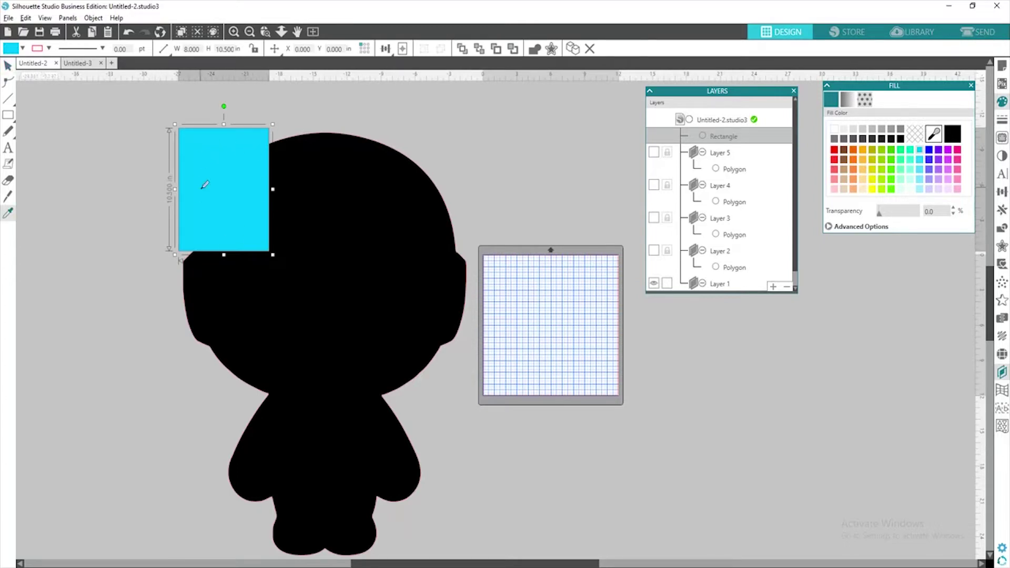
key(ctrl+d)
drag(203, 189, 312, 202)
drag(313, 203, 312, 203)
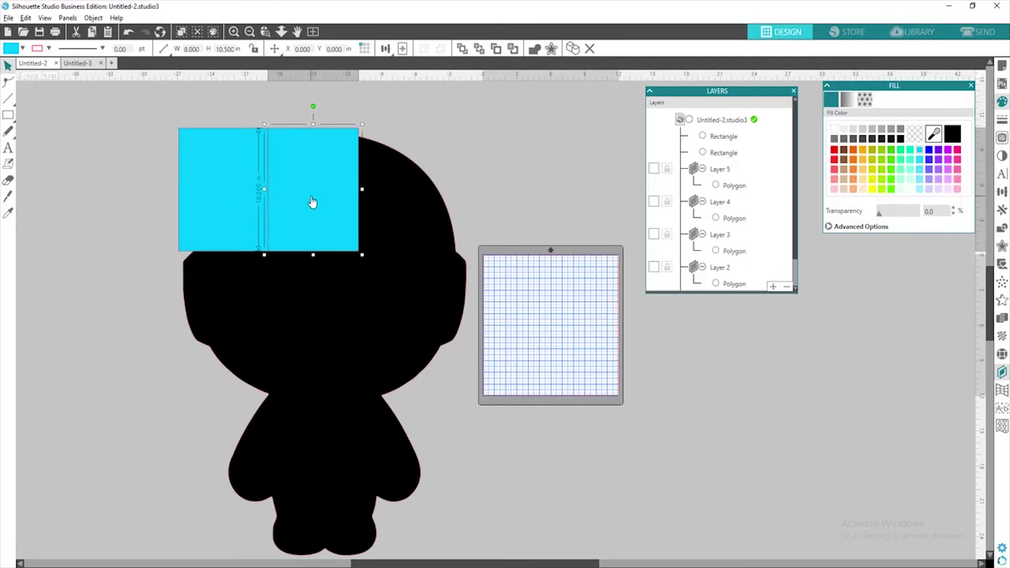
Add a third cyan rectangle and align all three edge to edge across the top of the head.
key(ctrl+v)
drag(255, 223, 408, 173)
drag(330, 214, 342, 207)
drag(243, 230, 253, 221)
drag(312, 221, 310, 220)
drag(382, 214, 379, 211)
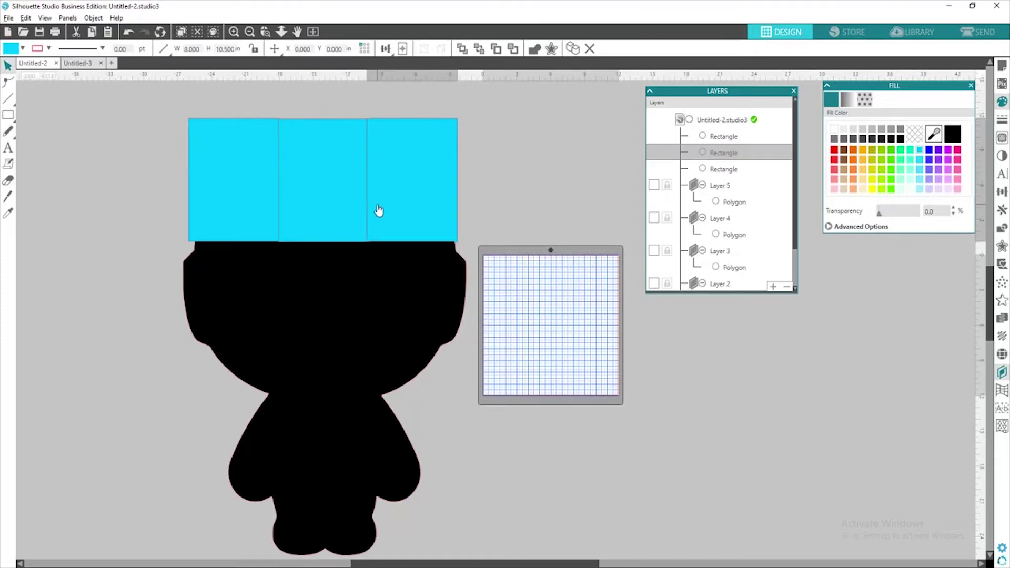
Duplicate the row of three cyan rectangles and place the copy directly beneath the first row, offset slightly to the left.
click(257, 199)
click(257, 199)
shift+click(327, 192)
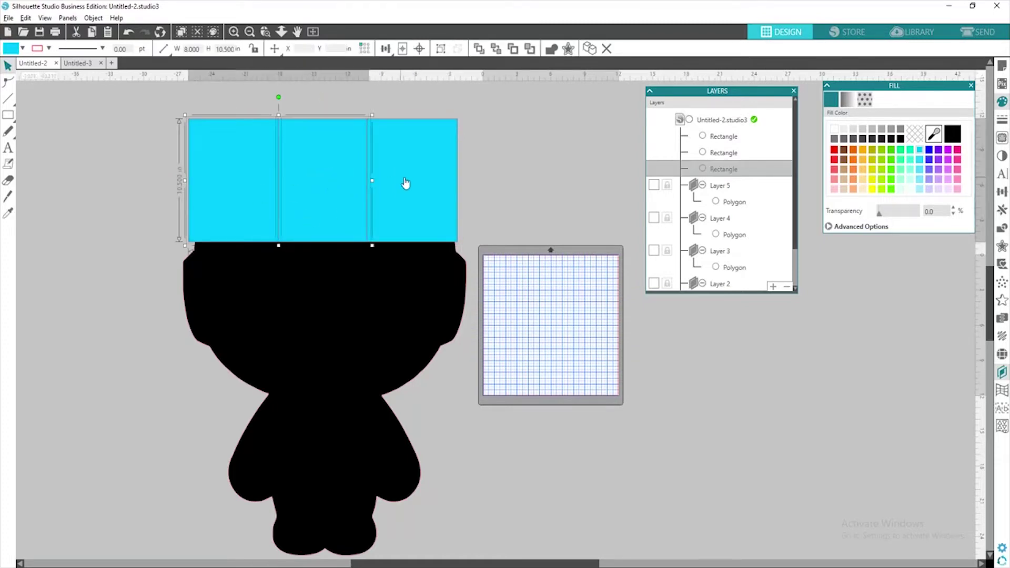
shift+click(408, 185)
key(i)
key(ctrl+d)
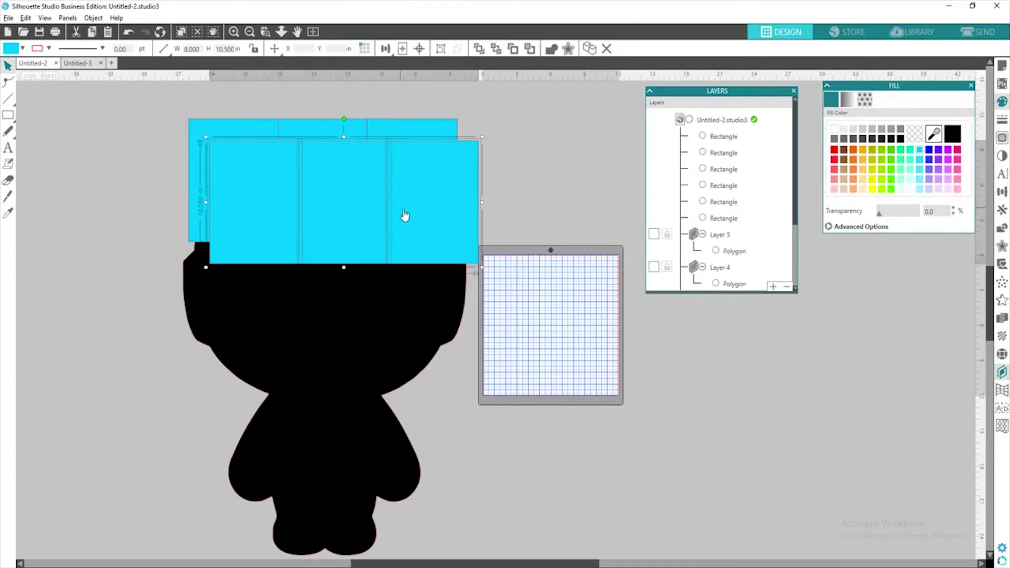
drag(403, 215, 362, 320)
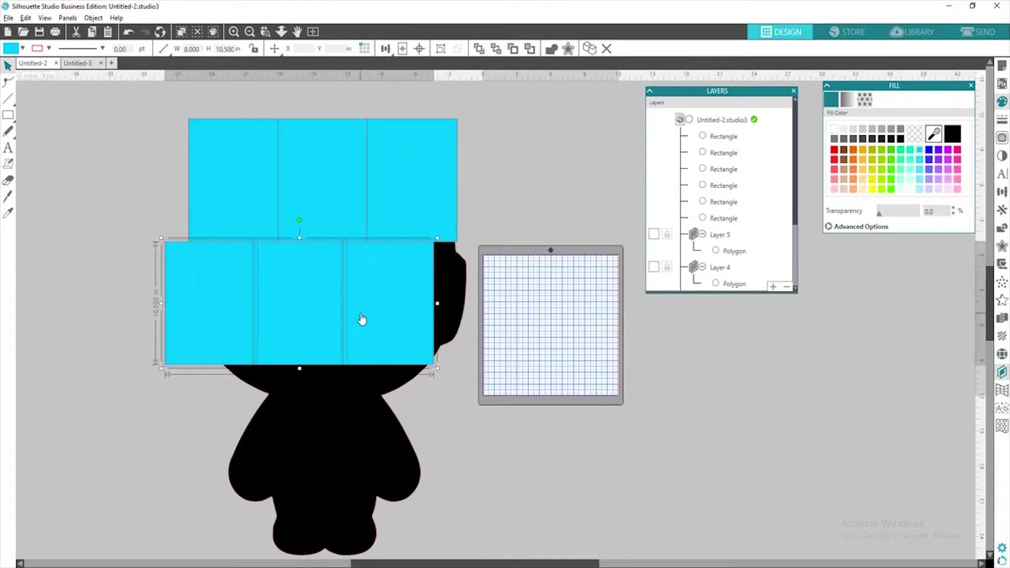
Copy a second-row cyan rectangle and shift the row's three rectangles slightly left to make room for the copy.
click(413, 331)
key(ctrl+c)
key(ctrl+v)
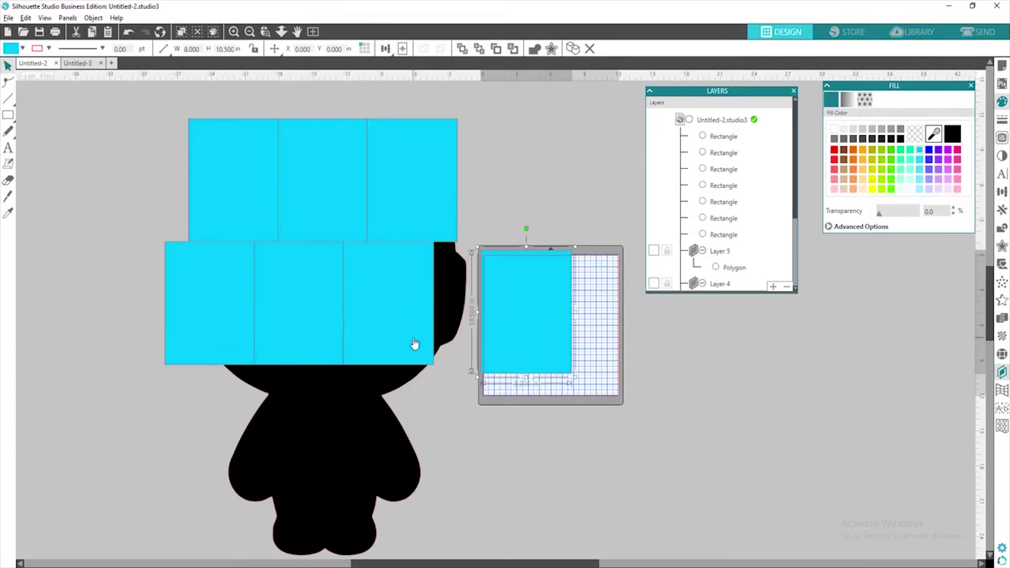
mouse_move(224, 336)
mouse_down()
mouse_move(203, 338)
mouse_move(212, 338)
mouse_up()
drag(279, 337, 268, 336)
drag(359, 336, 349, 338)
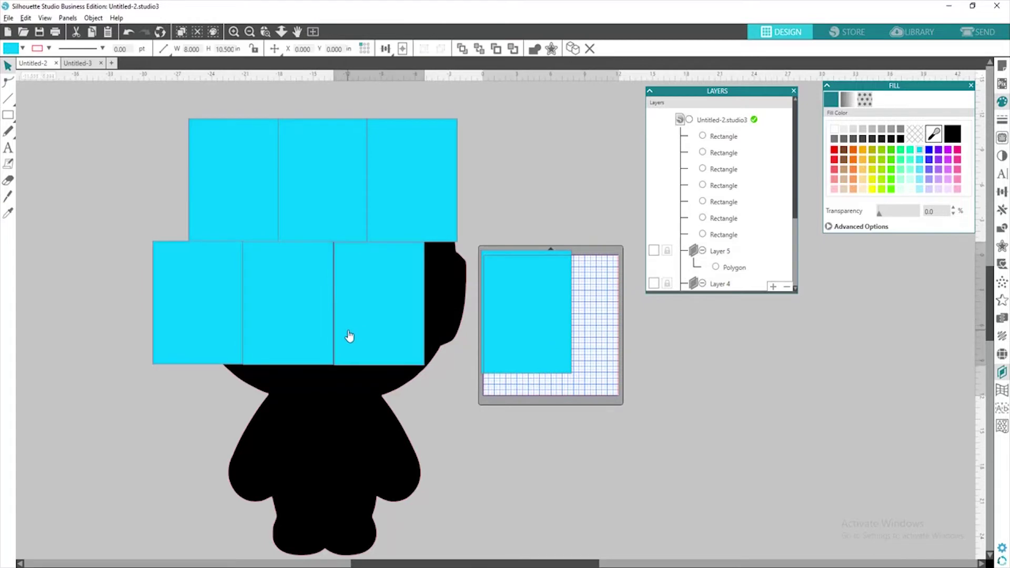
Place the copied rectangle at the second row's right end and align all four rectangles edge to edge.
drag(557, 337, 497, 330)
drag(392, 318, 392, 318)
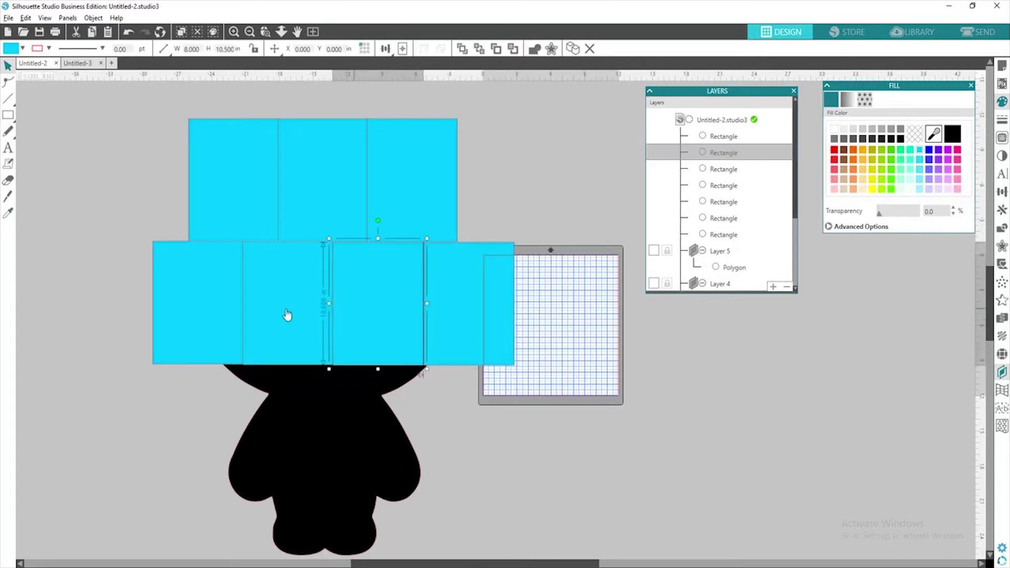
click(174, 316)
click(272, 311)
click(370, 275)
click(457, 289)
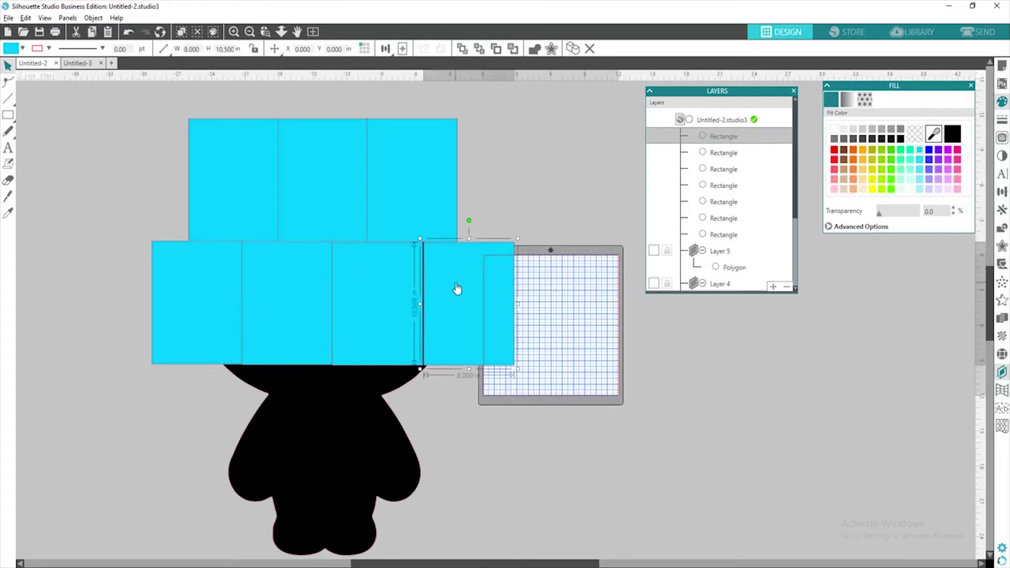
Duplicate the top row of three rectangles and place the copy directly beneath the second row, aligned edge to edge.
click(237, 179)
shift+click(320, 183)
shift+click(411, 183)
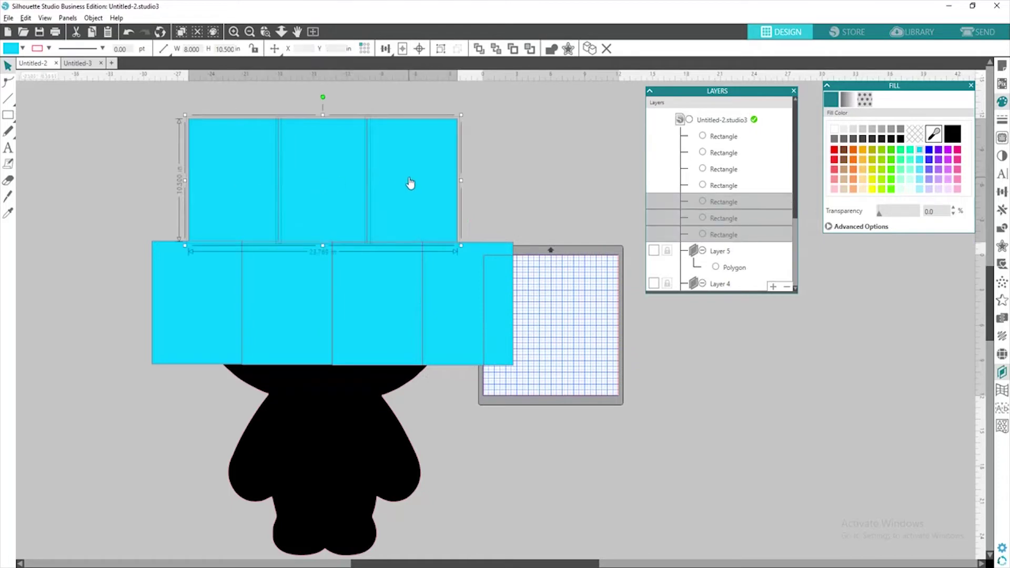
key(ctrl+d)
drag(406, 188, 383, 425)
click(192, 327)
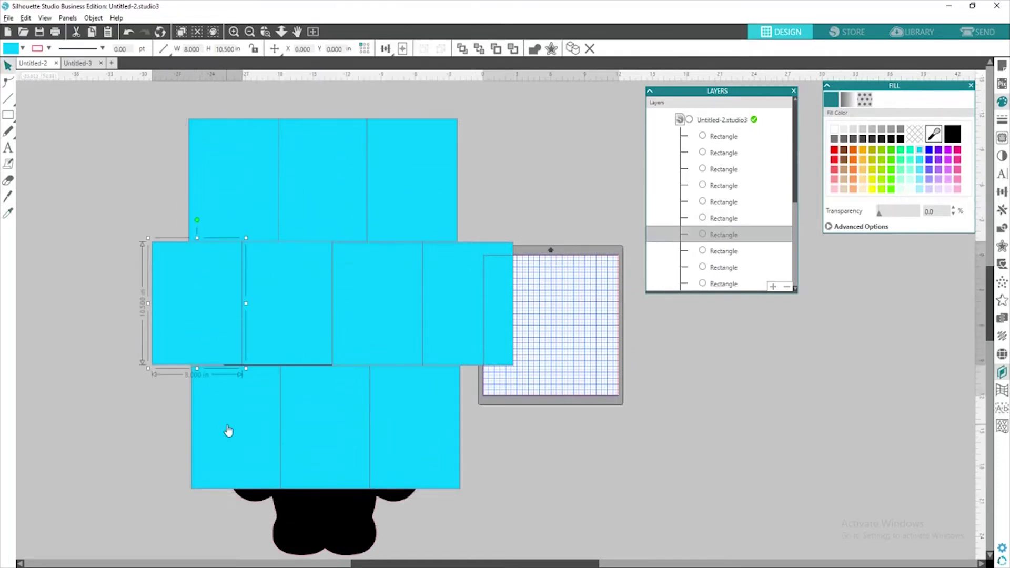
click(228, 431)
click(351, 430)
click(443, 440)
Duplicate the third row's right rectangle, place the copy below the row over the legs, and rotate it a quarter turn.
scroll(434, 443, down, 1)
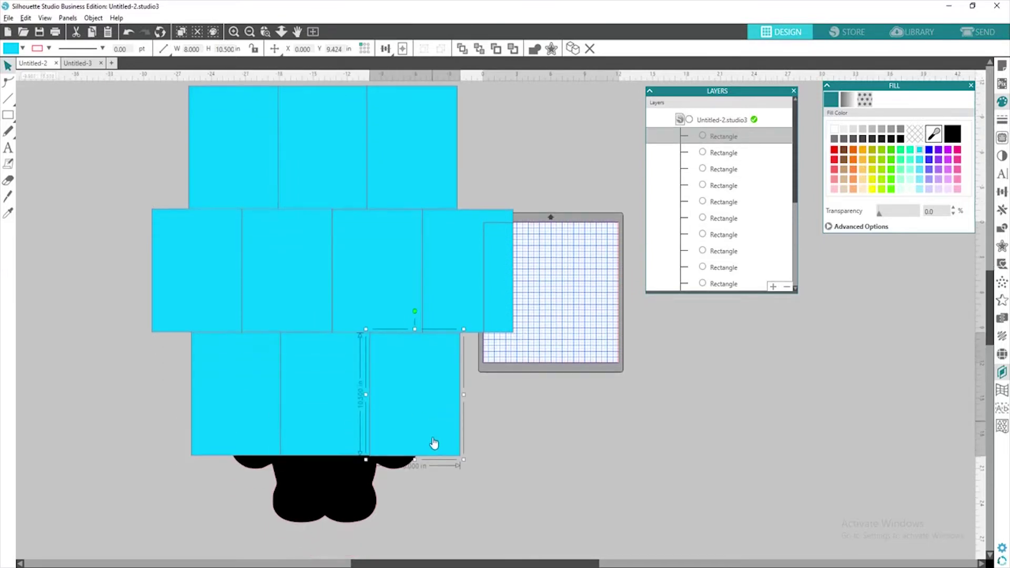
drag(435, 443, 294, 543)
scroll(294, 528, down, 2)
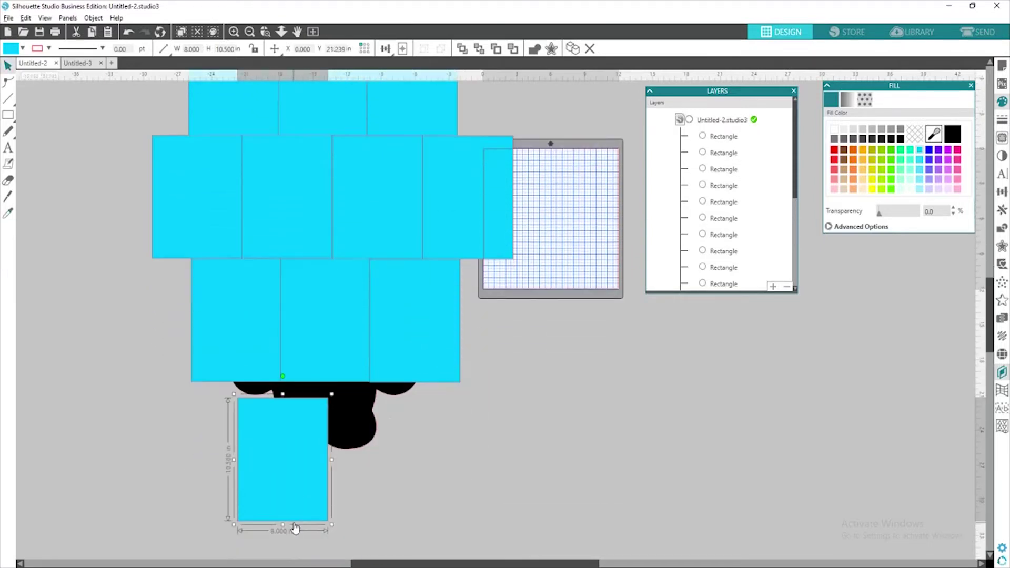
scroll(295, 528, down, 1)
drag(281, 352, 186, 436)
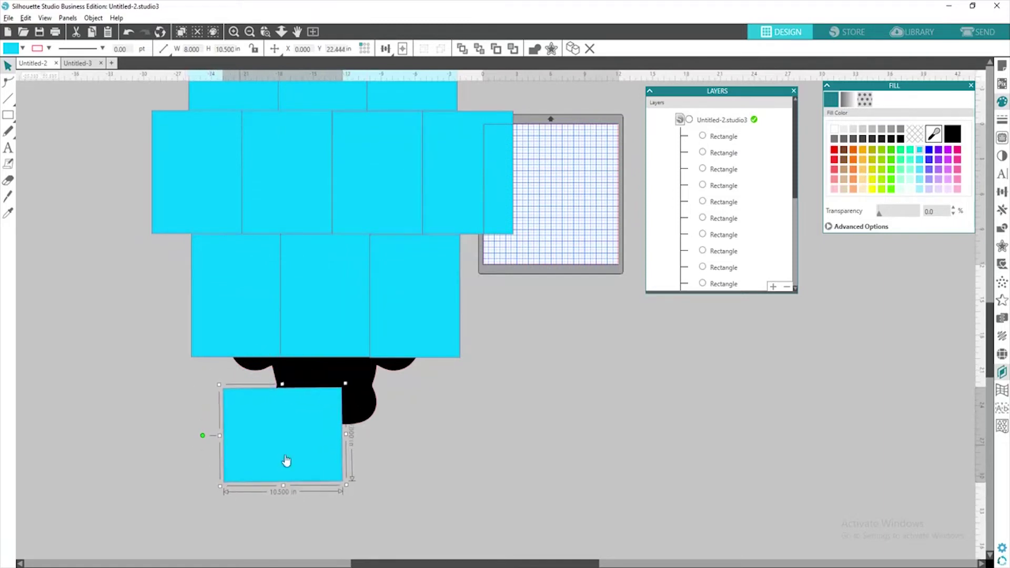
Duplicate the rotated rectangle and set the two side by side beneath the third row, covering the silhouette's legs.
drag(286, 461, 401, 421)
key(ctrl+c)
key(ctrl+v)
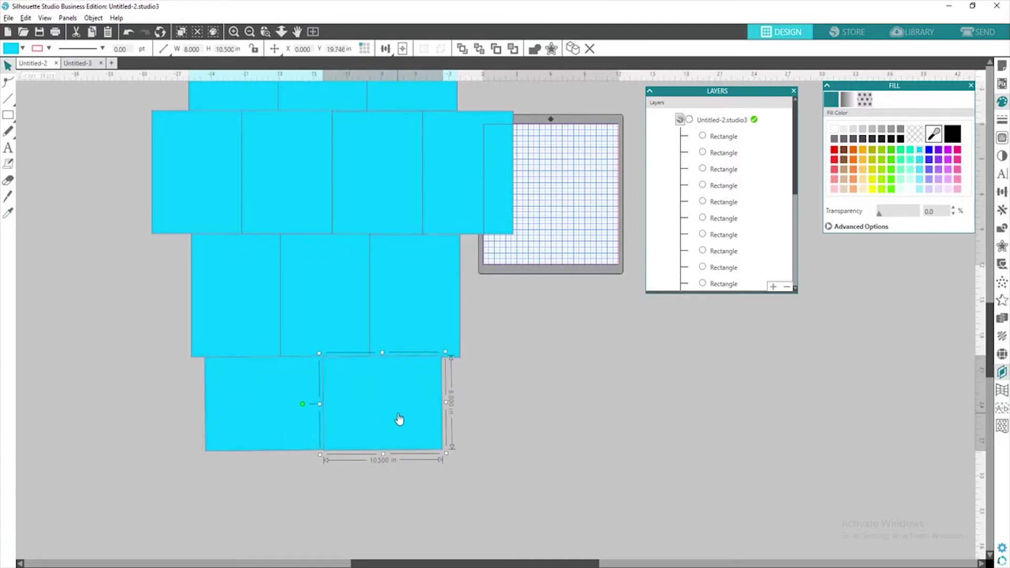
Copy the top row's right rectangle and place the spare copy above the cutting mat.
scroll(473, 349, up, 3)
click(442, 253)
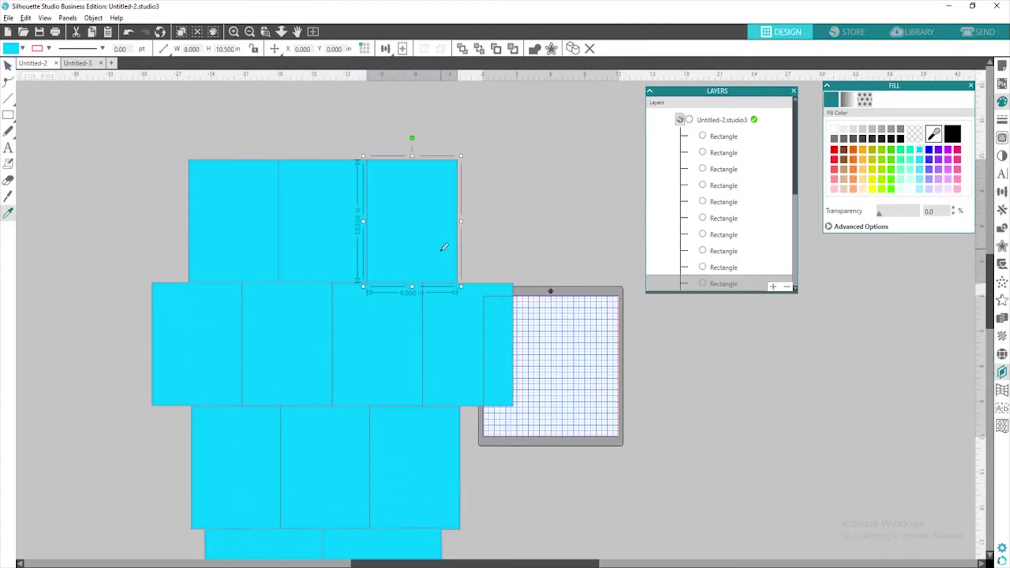
key(ctrl+c)
key(ctrl+v)
drag(466, 257, 613, 208)
Move the spare rectangle from the top of the layer list into the hidden Layer 2.
scroll(734, 266, down, 10)
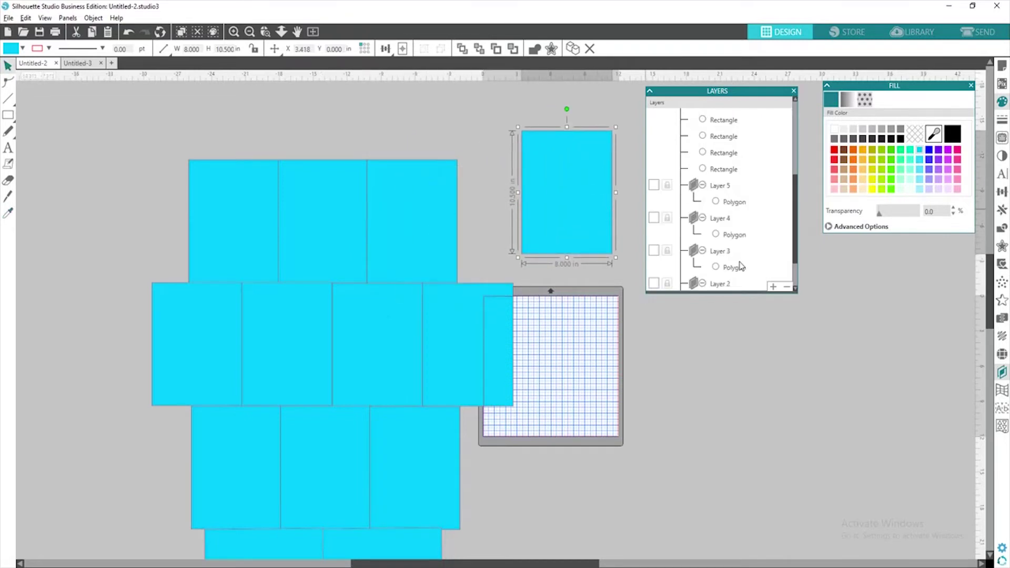
scroll(742, 261, up, 3)
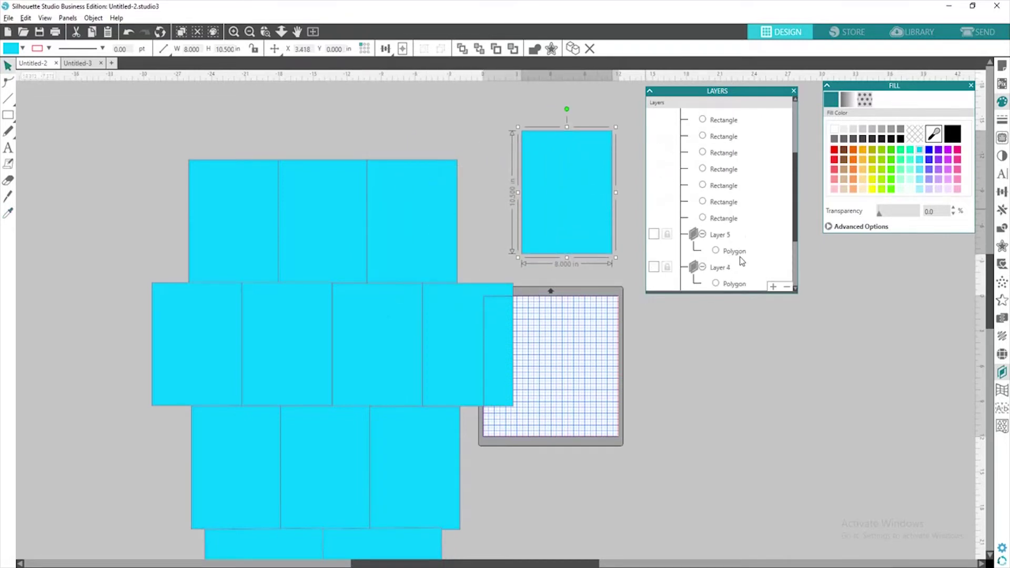
scroll(716, 192, up, 5)
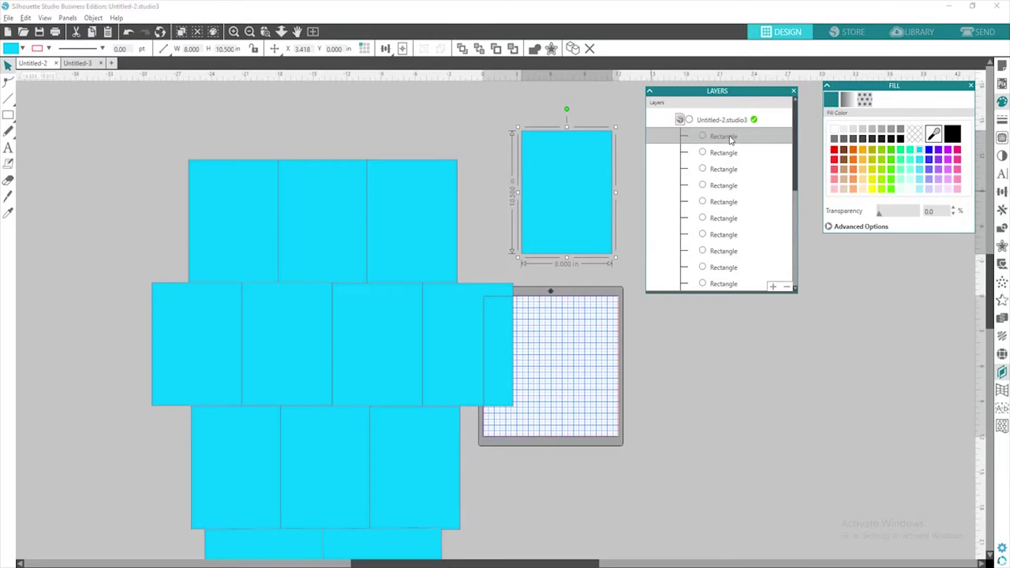
scroll(700, 170, down, 1)
scroll(701, 169, up, 1)
drag(718, 135, 719, 238)
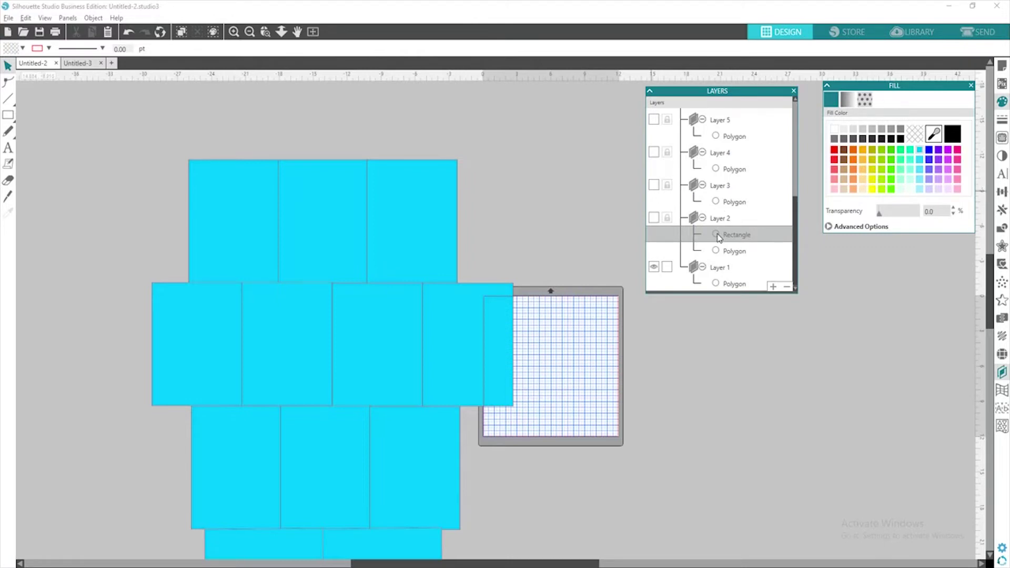
Select the top-left rectangle together with the black silhouette and divide them with Divide.
scroll(478, 226, down, 1)
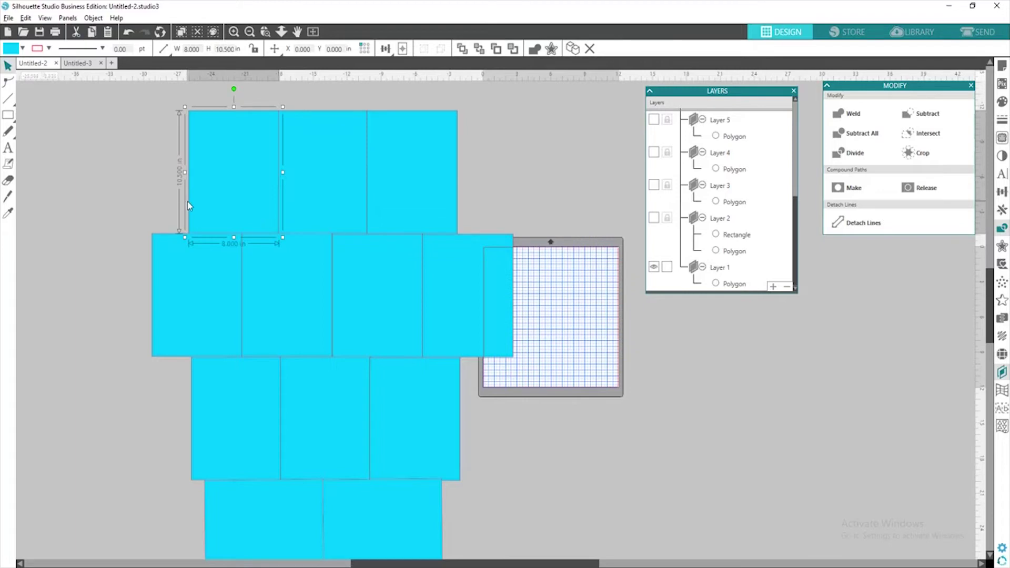
click(226, 180)
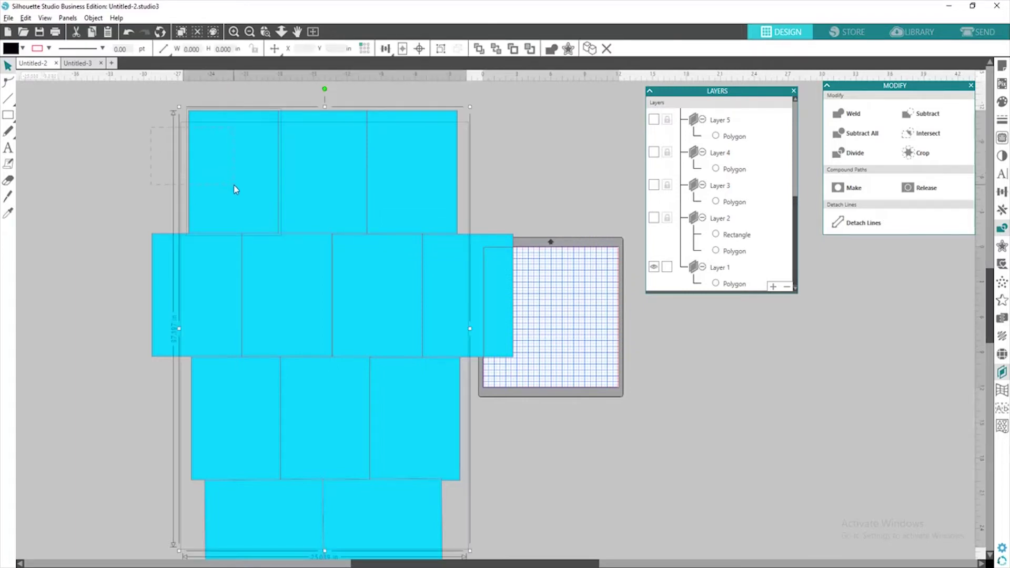
drag(234, 185, 154, 120)
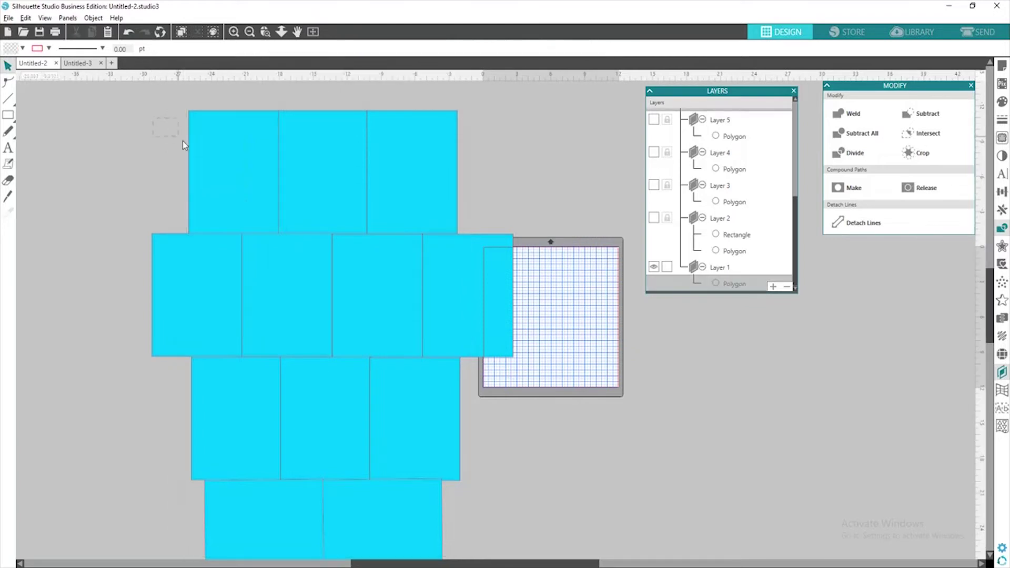
click(203, 159)
click(258, 200)
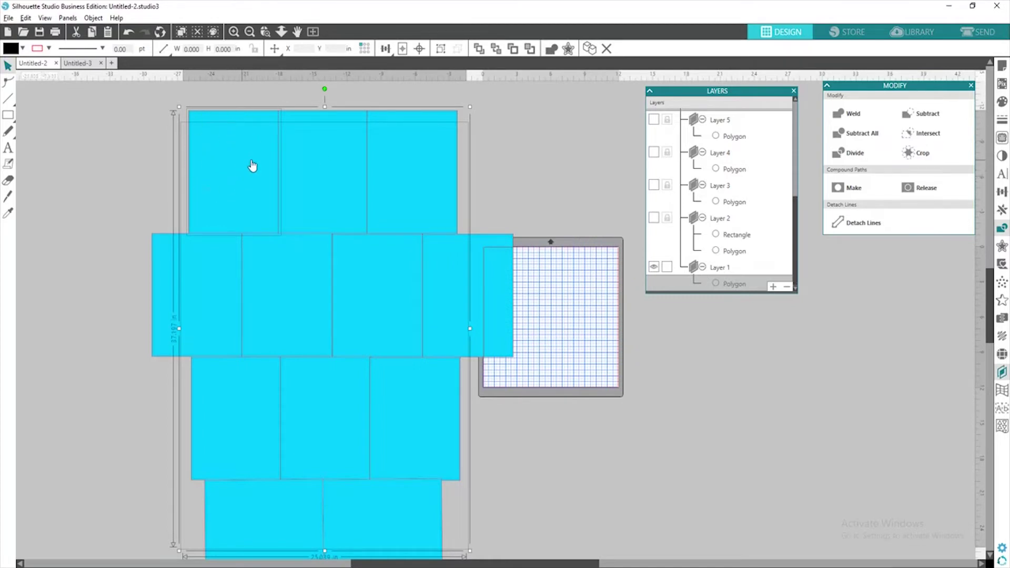
click(859, 153)
Delete the offcut outside the head's curve and set the trimmed corner piece aside, up and left of the tiles.
scroll(415, 323, up, 1)
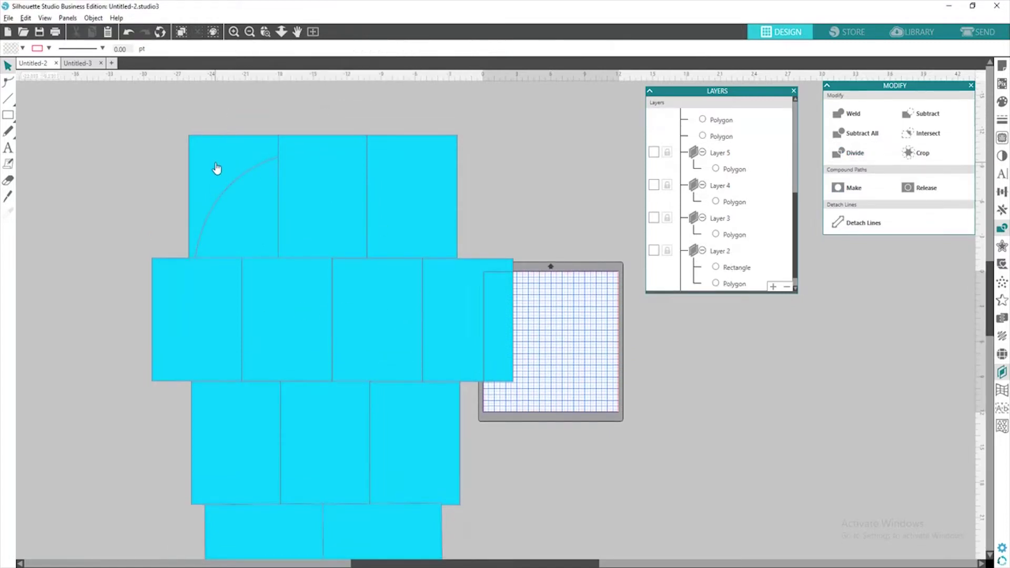
drag(216, 169, 97, 149)
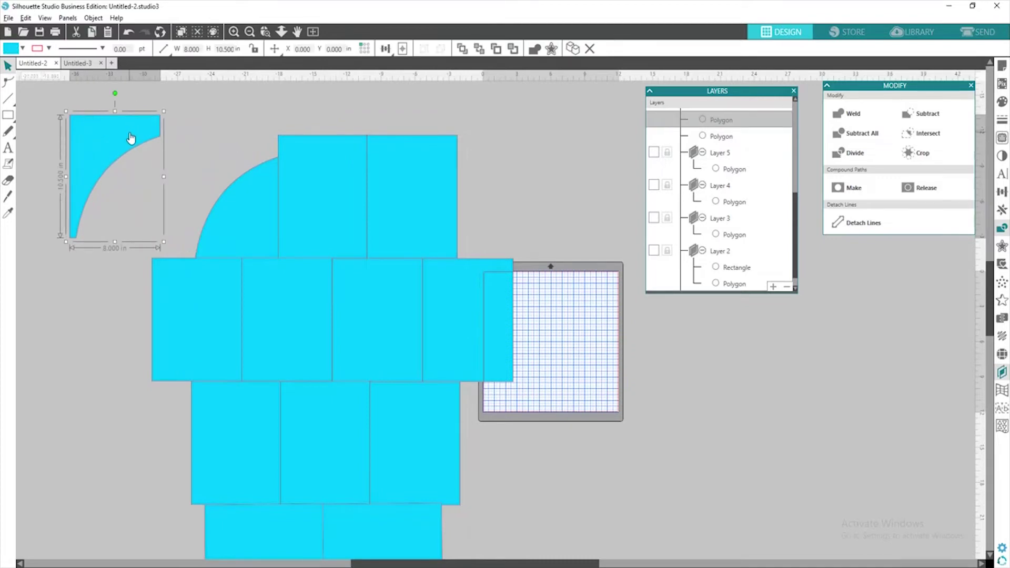
key(Delete)
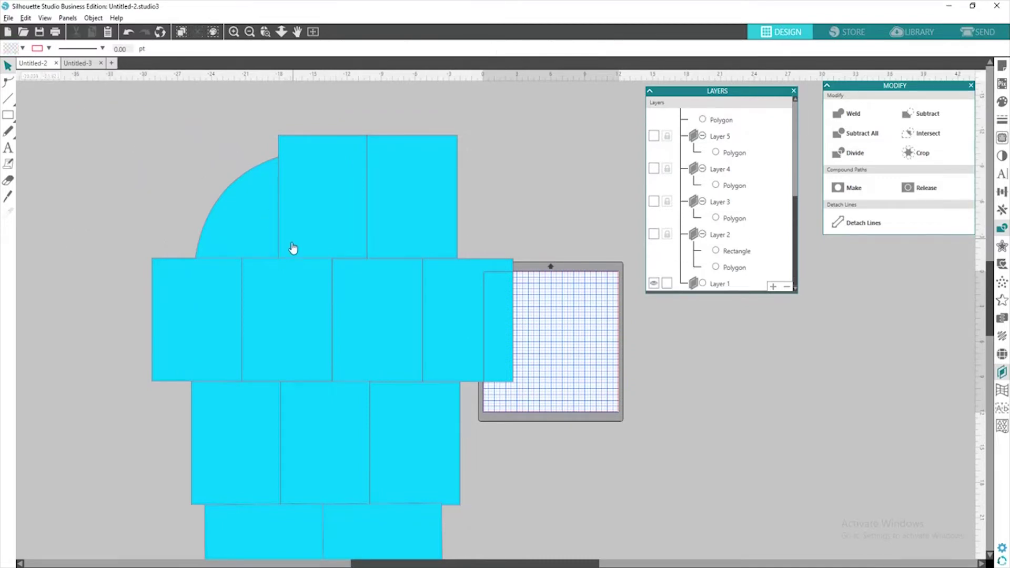
drag(266, 244, 111, 162)
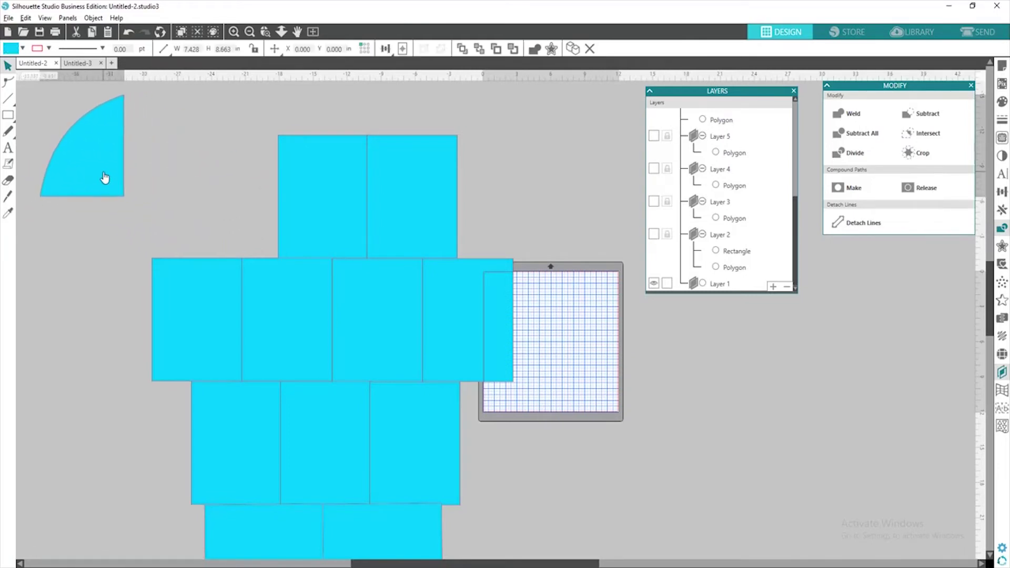
Divide the top row's middle rectangle with the silhouette, delete its offcut, and place the trimmed piece beside the corner piece.
scroll(110, 178, up, 1)
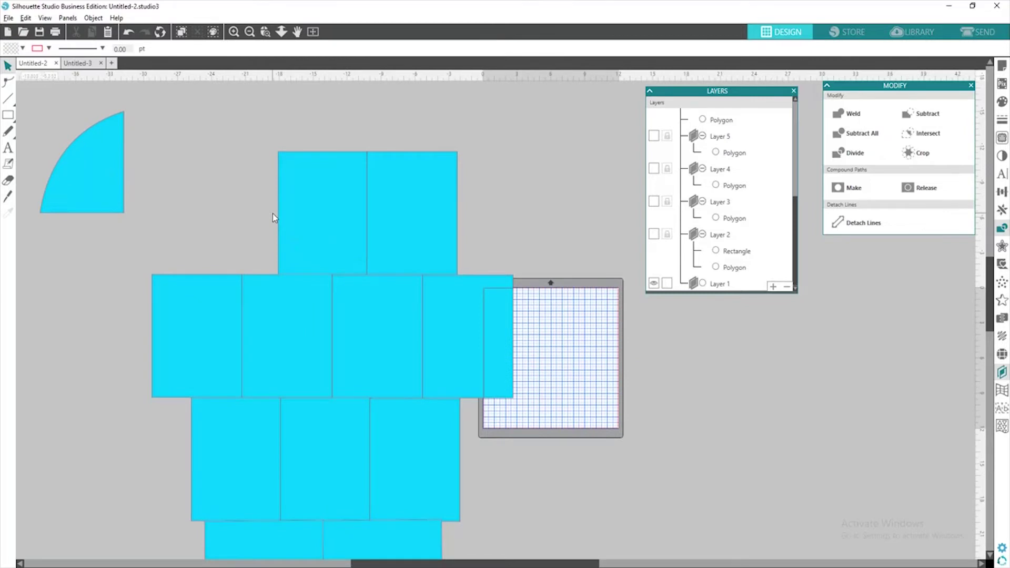
drag(273, 214, 293, 223)
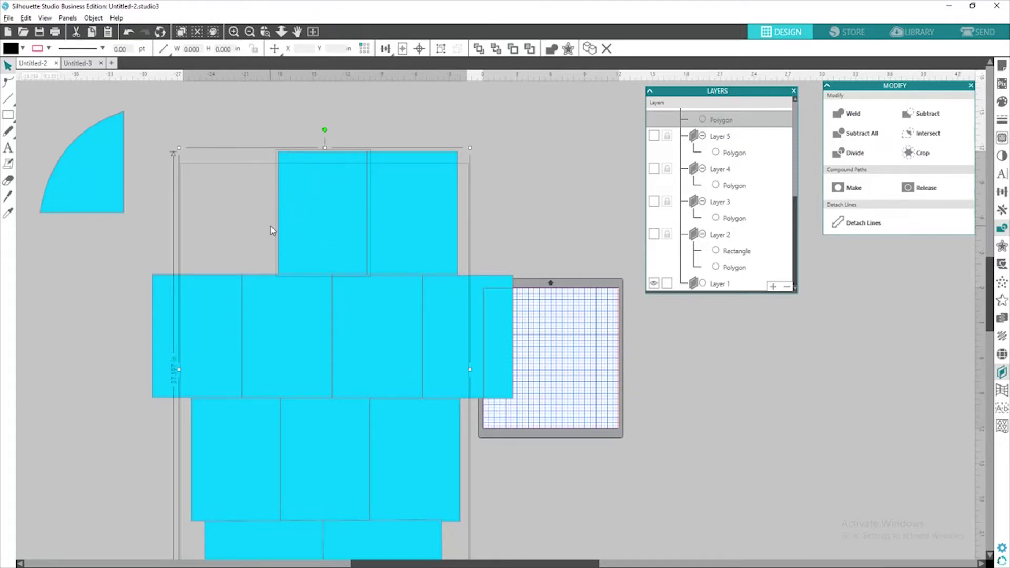
click(853, 152)
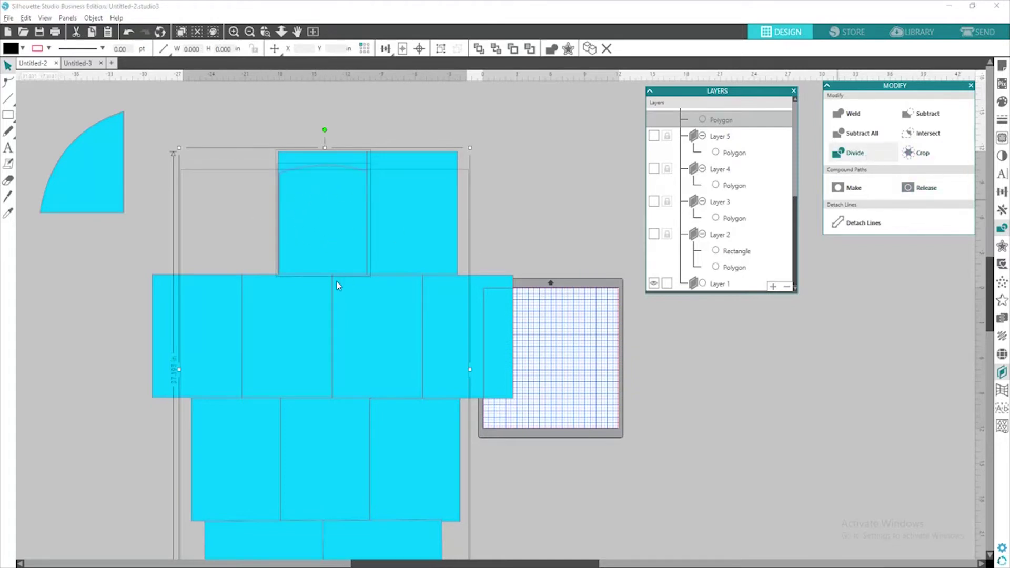
click(386, 120)
drag(350, 164, 337, 121)
key(Delete)
drag(344, 213, 192, 151)
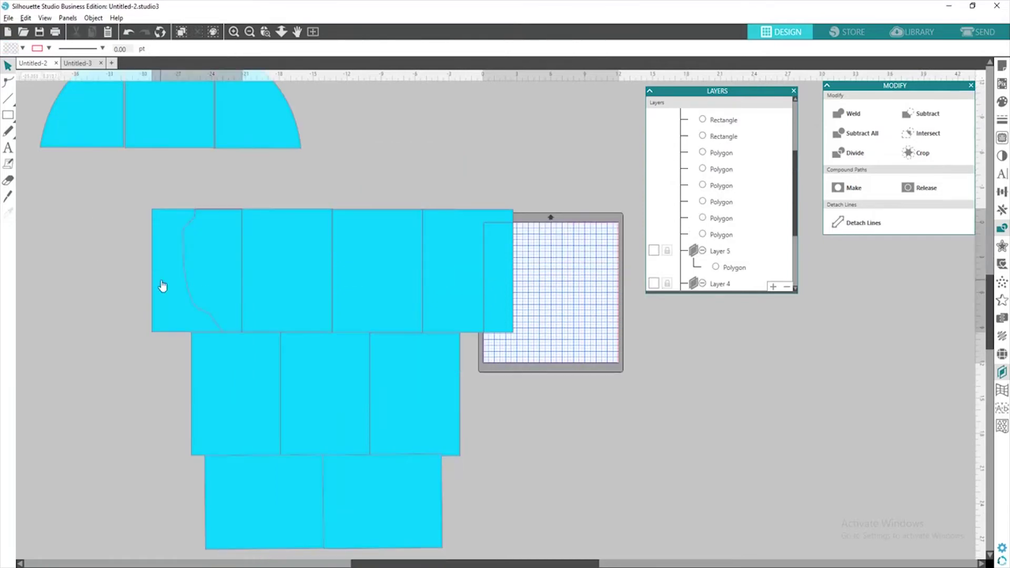
Place the second row's trimmed left piece and its two middle pieces edge to edge beneath the reassembled top row.
drag(163, 286, 50, 204)
click(295, 269)
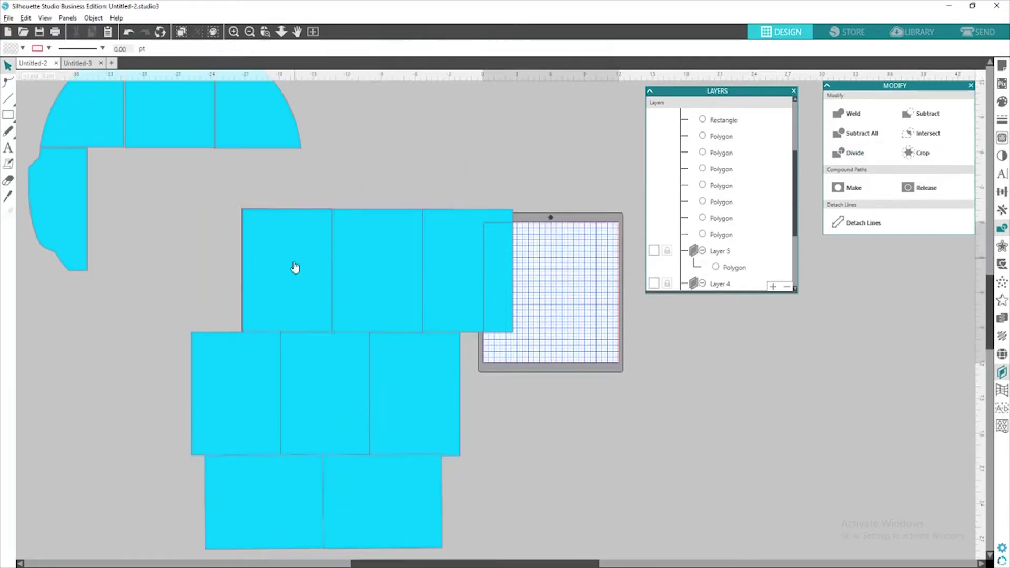
drag(296, 268, 142, 210)
click(386, 201)
click(393, 265)
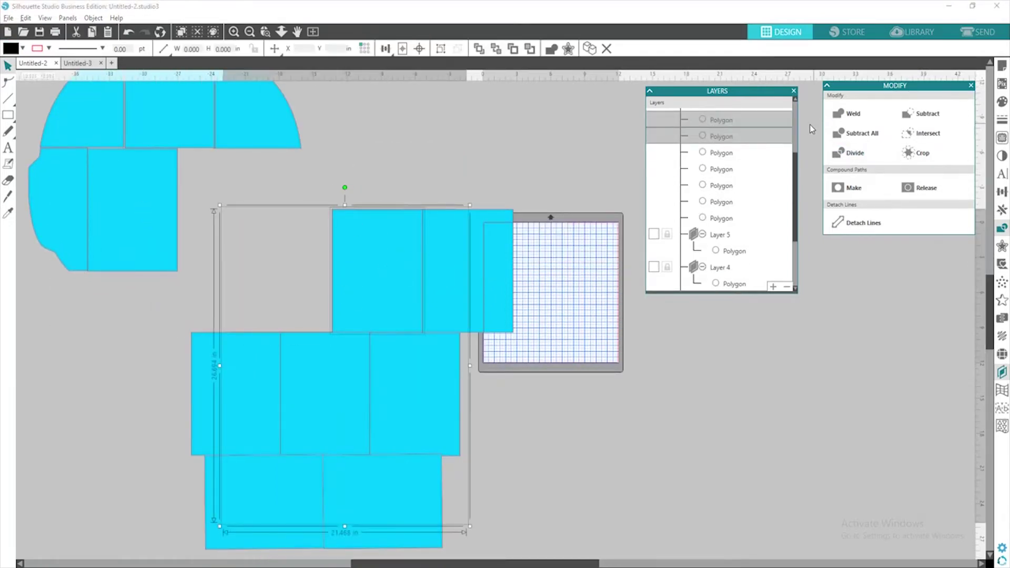
drag(381, 257, 225, 197)
Divide the second row's last rectangle along the silhouette, remove the offcut, and place the trimmed piece at the reassembled row's right end.
click(468, 271)
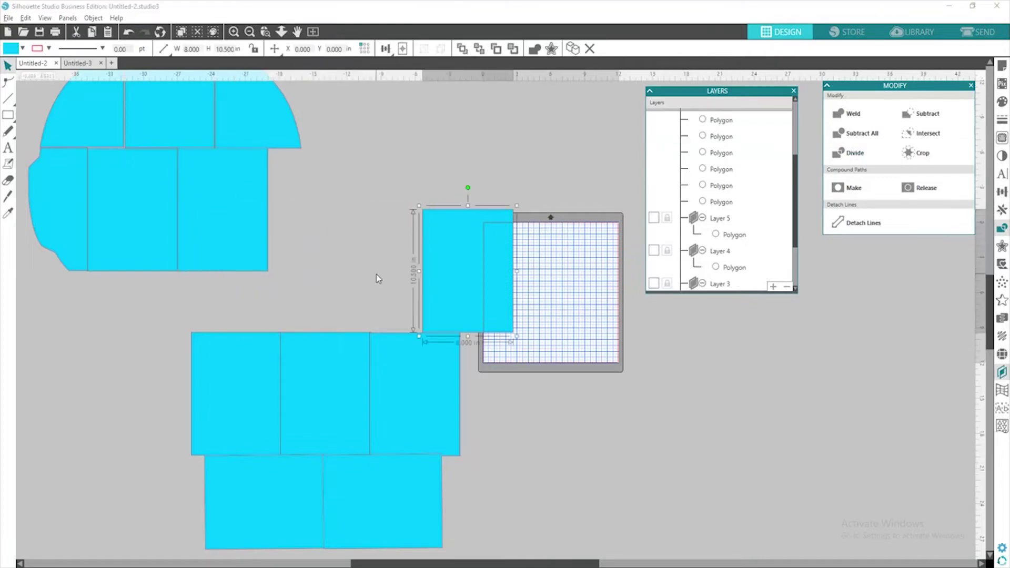
drag(495, 276, 582, 275)
key(ctrl+z)
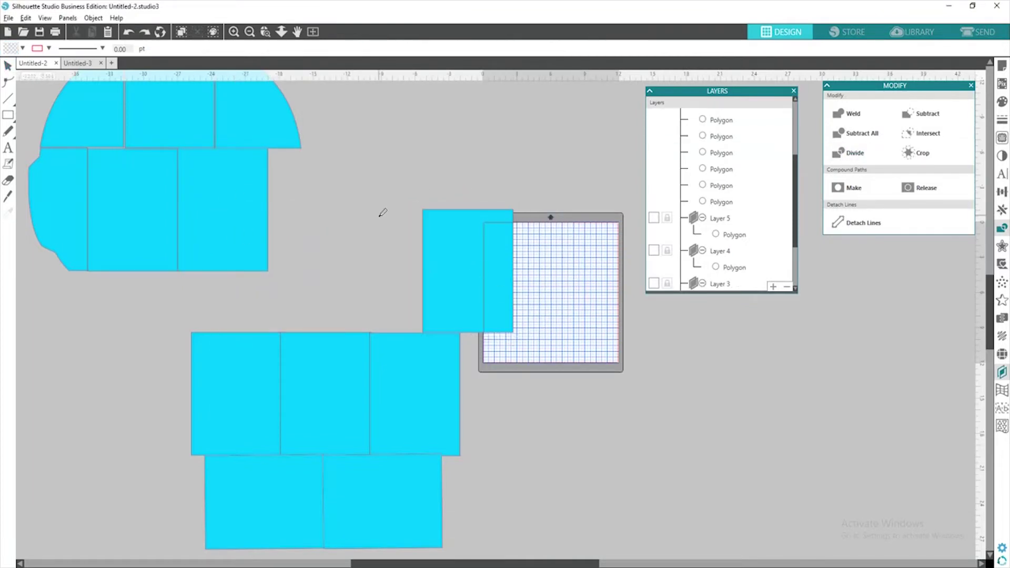
key(ctrl+z)
key(ctrl+z)
key(ctrl+z)
key(ctrl+z)
key(ctrl+z)
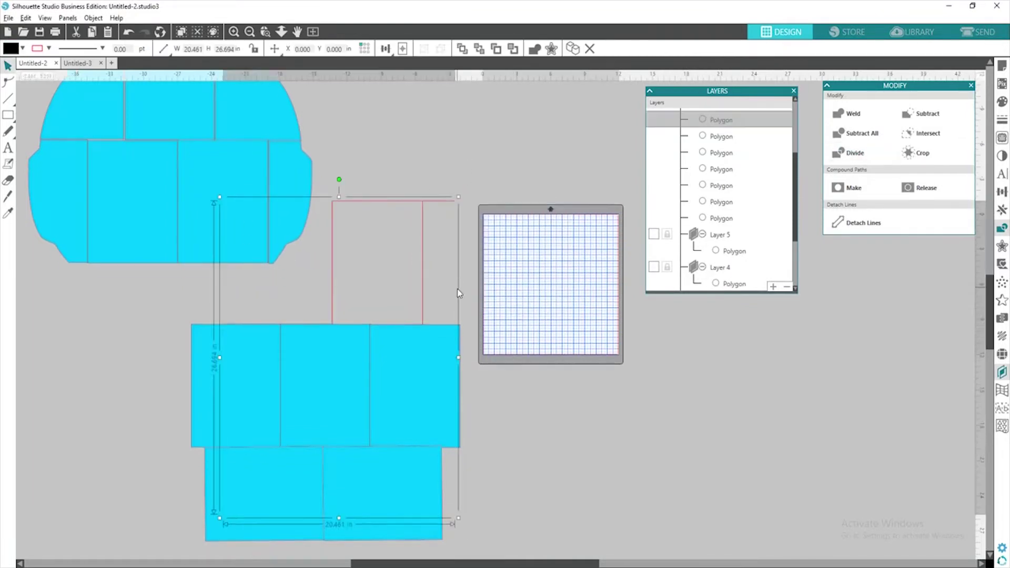
Divide the third row's left rectangle along the silhouette and position the trimmed arm piece beneath the reassembled second row.
scroll(457, 289, down, 3)
key(ctrl+z)
key(ctrl+z)
key(ctrl+z)
key(ctrl+z)
key(ctrl+z)
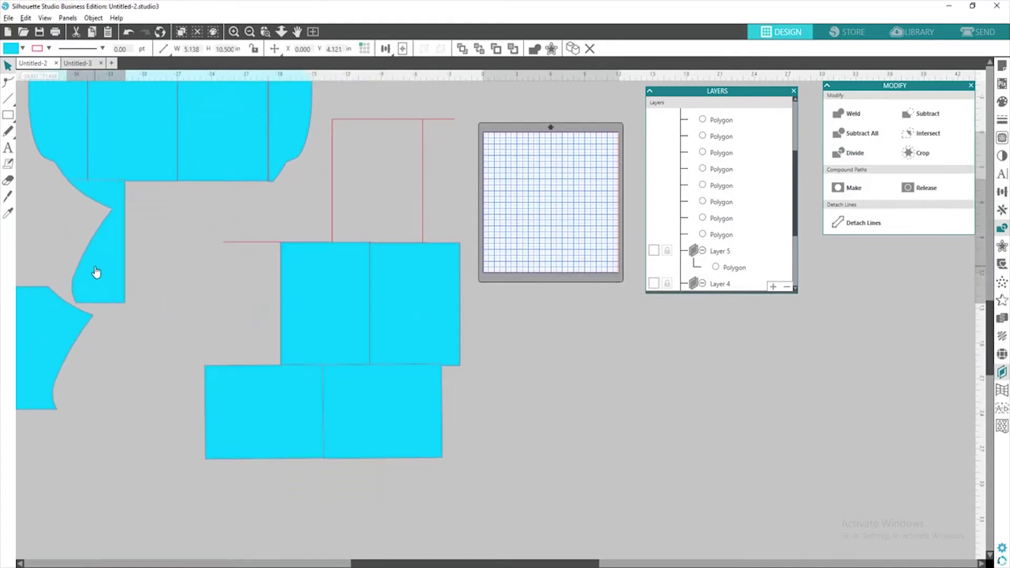
Place the third row's trimmed middle and right pieces beside the arm piece to complete the reassembled body row.
key(ctrl+z)
key(ctrl+z)
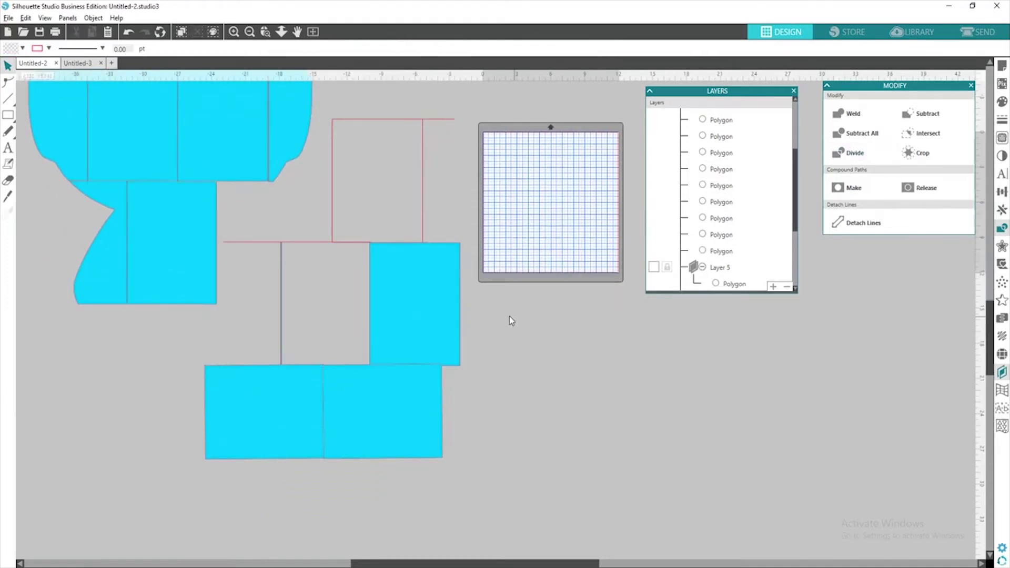
scroll(532, 332, down, 1)
key(ctrl+z)
key(ctrl+z)
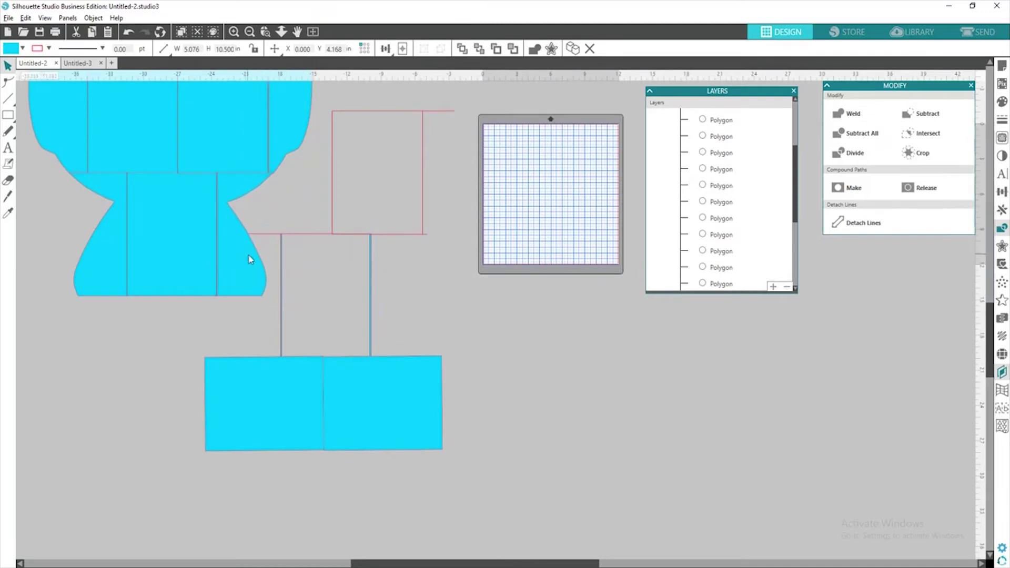
Divide the bottom row's left rectangle along the silhouette and place the trimmed leg piece beneath the reassembled body row.
key(ctrl+z)
key(ctrl+z)
key(ctrl+z)
key(ctrl+z)
key(ctrl+z)
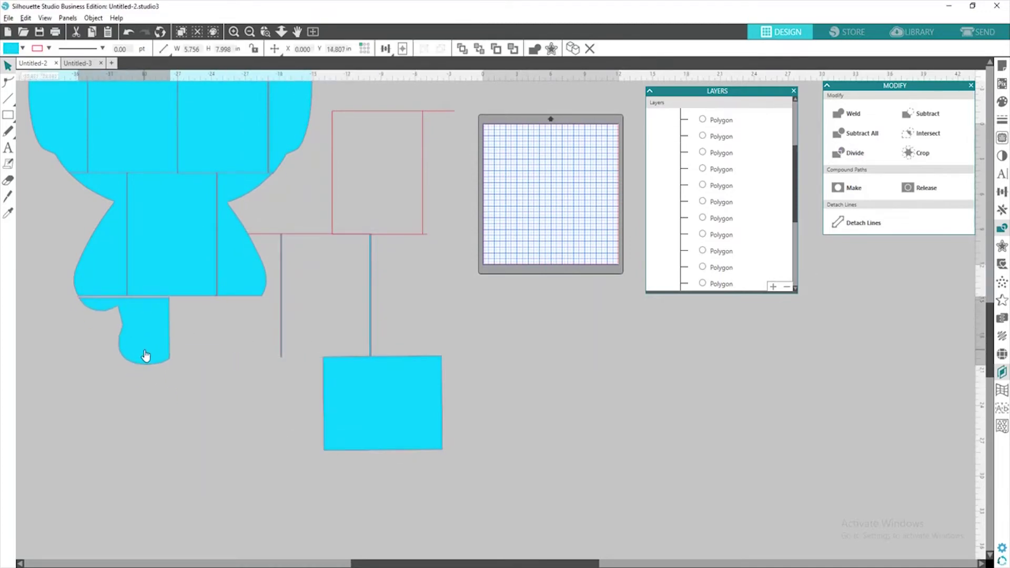
Divide the bottom row's right rectangle along the silhouette and delete the offcut around the leg.
key(ctrl+z)
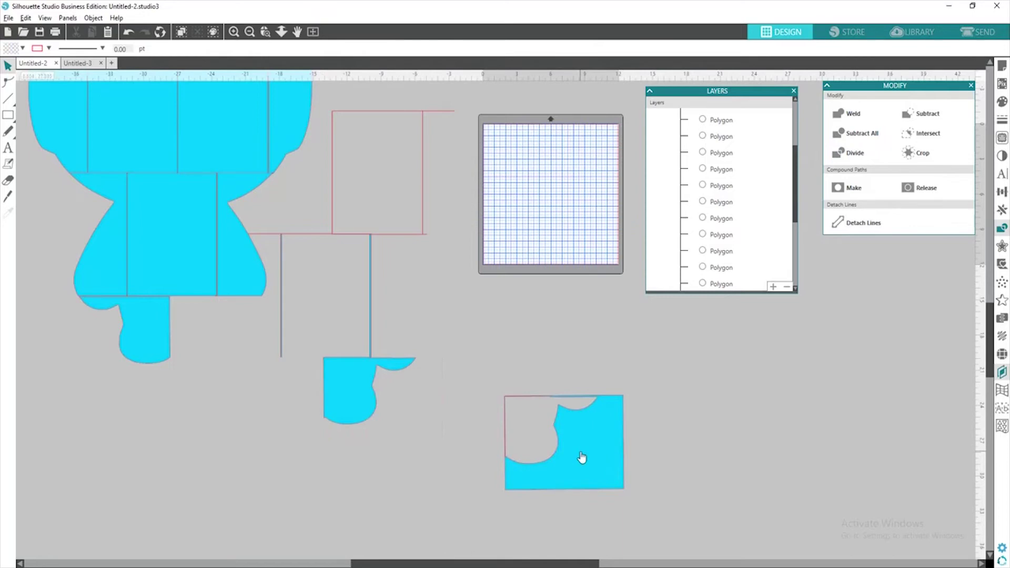
click(582, 458)
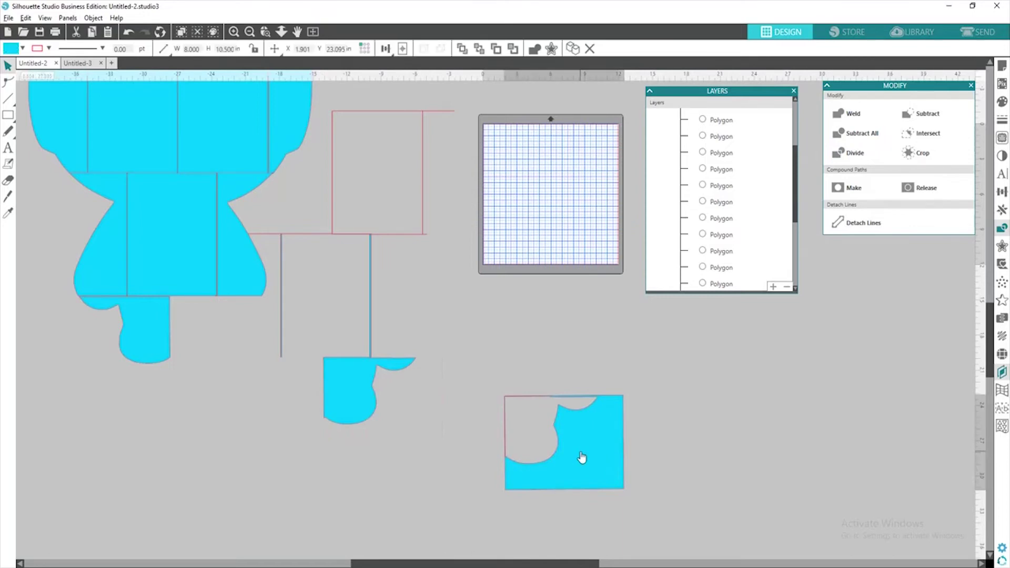
key(Delete)
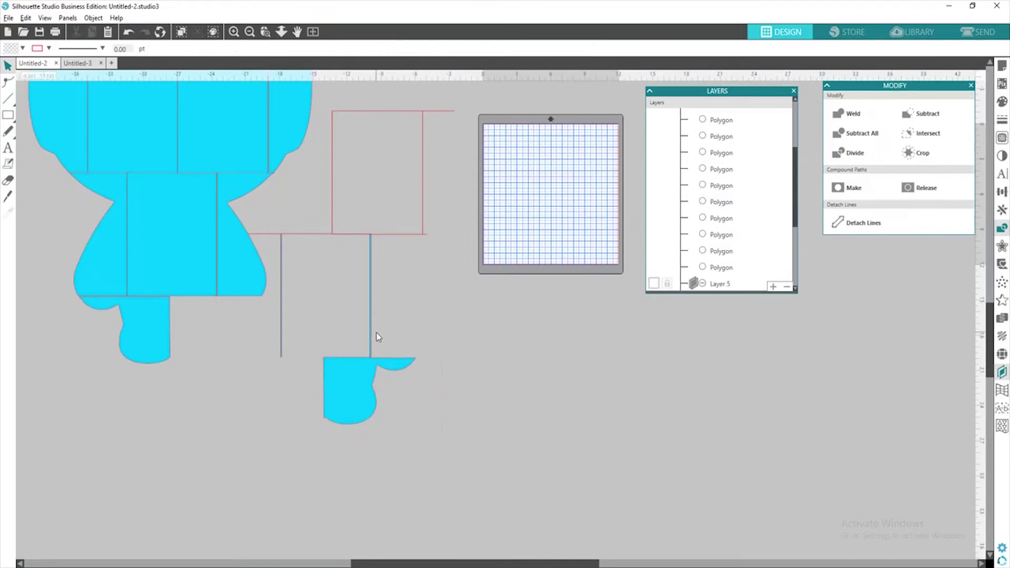
Delete the leftover vertical slivers and the empty red outlines beside the reassembled body.
click(371, 333)
key(Delete)
click(281, 342)
key(Delete)
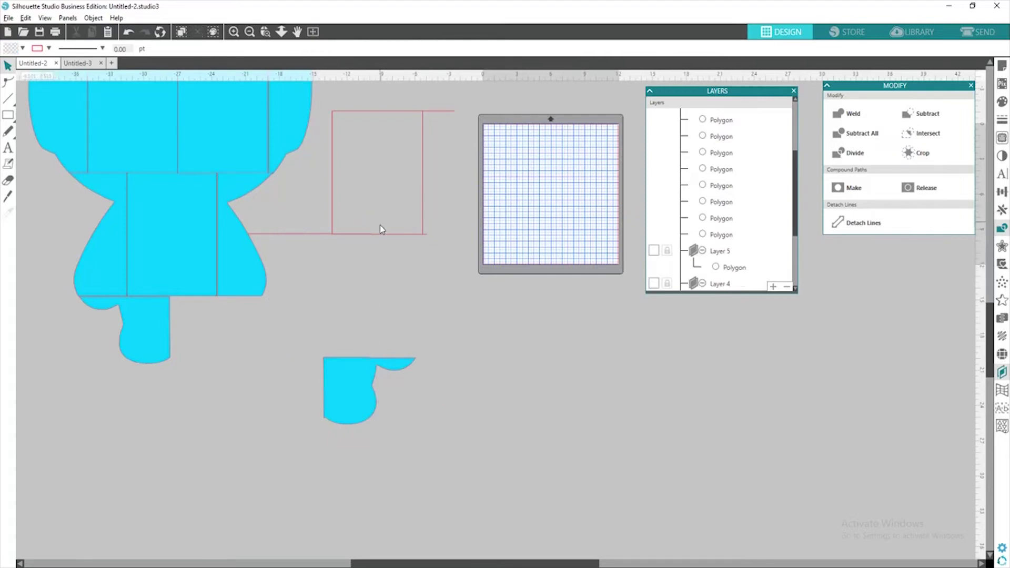
click(381, 234)
key(Delete)
click(352, 234)
key(Delete)
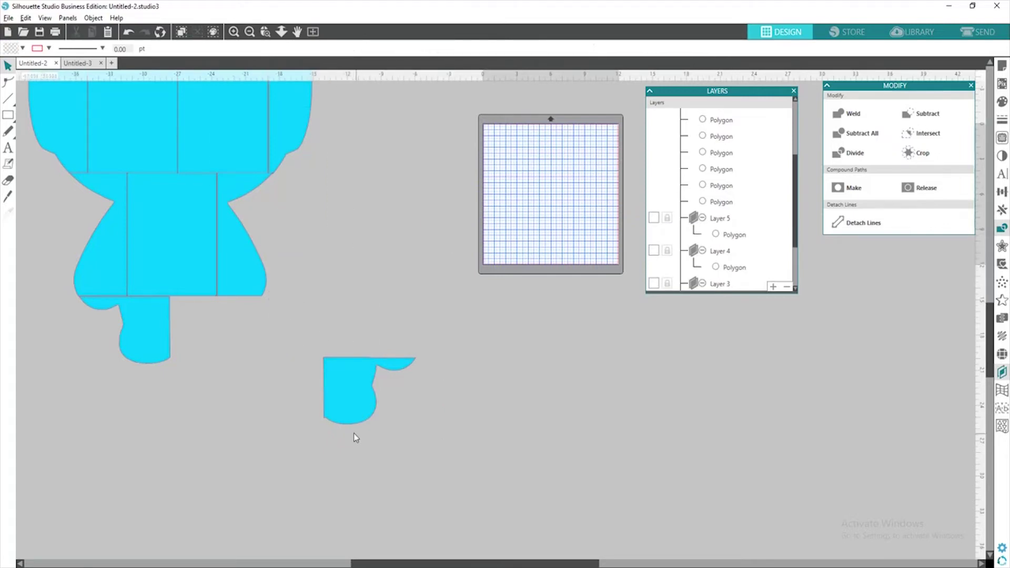
Place the trimmed right leg piece beside the left leg to complete the reassembled silhouette.
drag(355, 418, 203, 361)
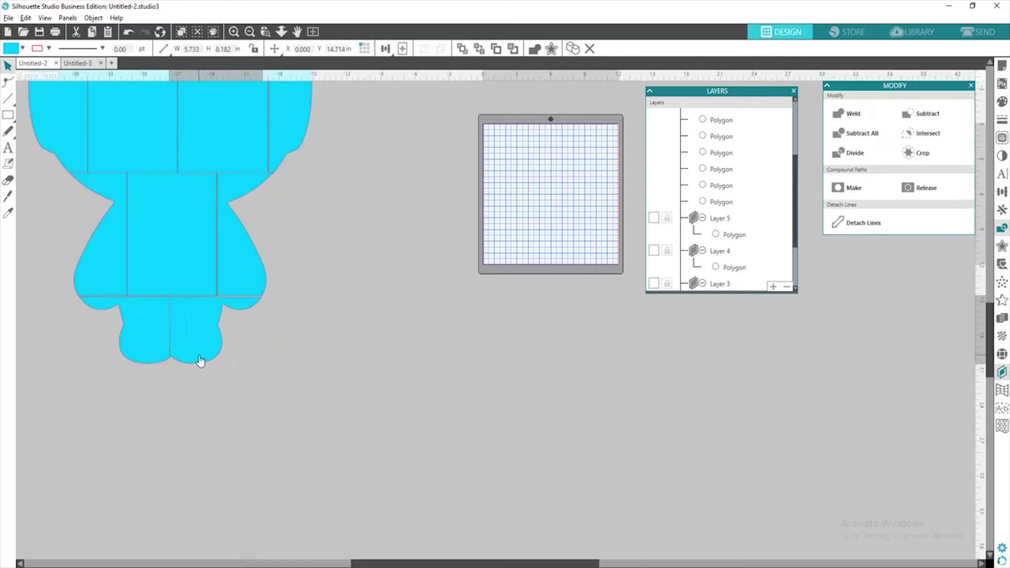
click(267, 390)
scroll(267, 390, up, 1)
scroll(270, 387, up, 4)
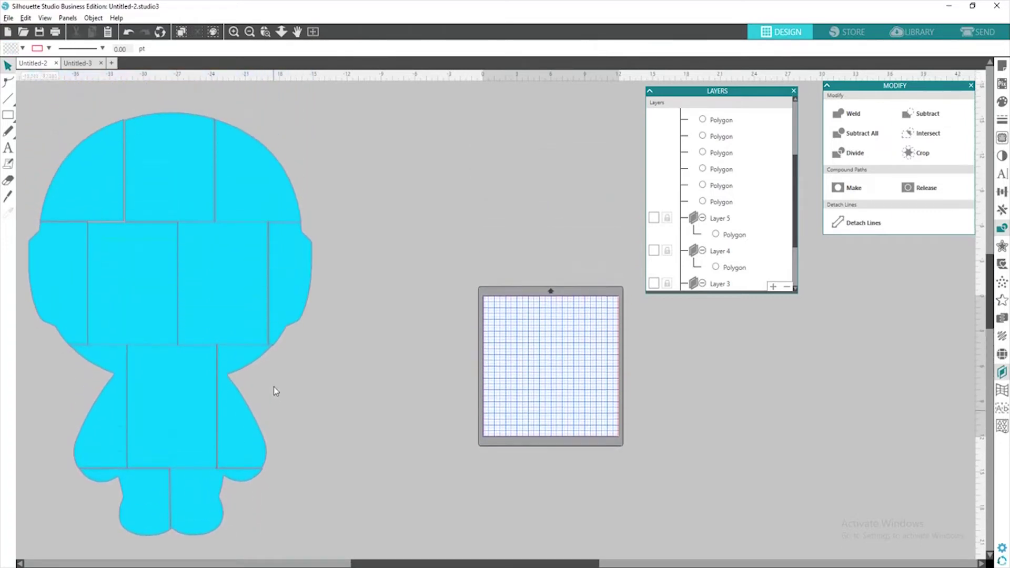
Fill all pieces of the reassembled silhouette with black.
drag(33, 113, 363, 527)
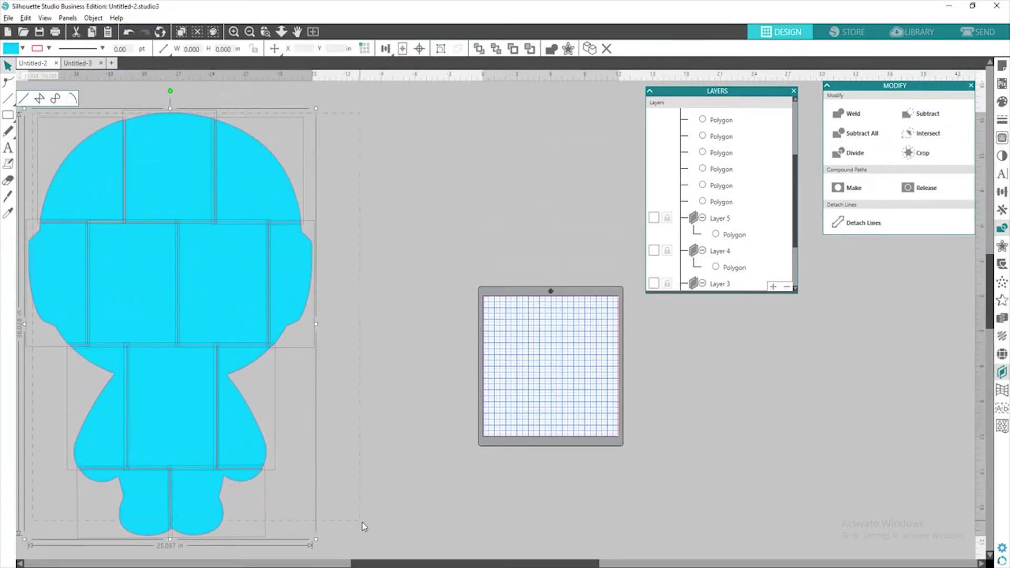
click(1003, 102)
click(901, 139)
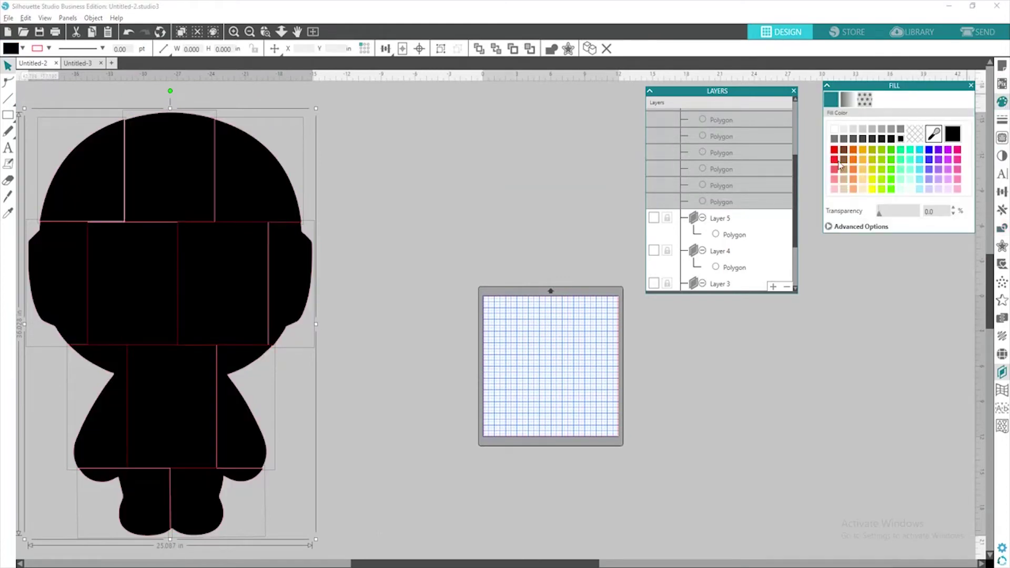
click(397, 228)
Group all the black silhouette pieces and move the group into Layer 1.
click(111, 190)
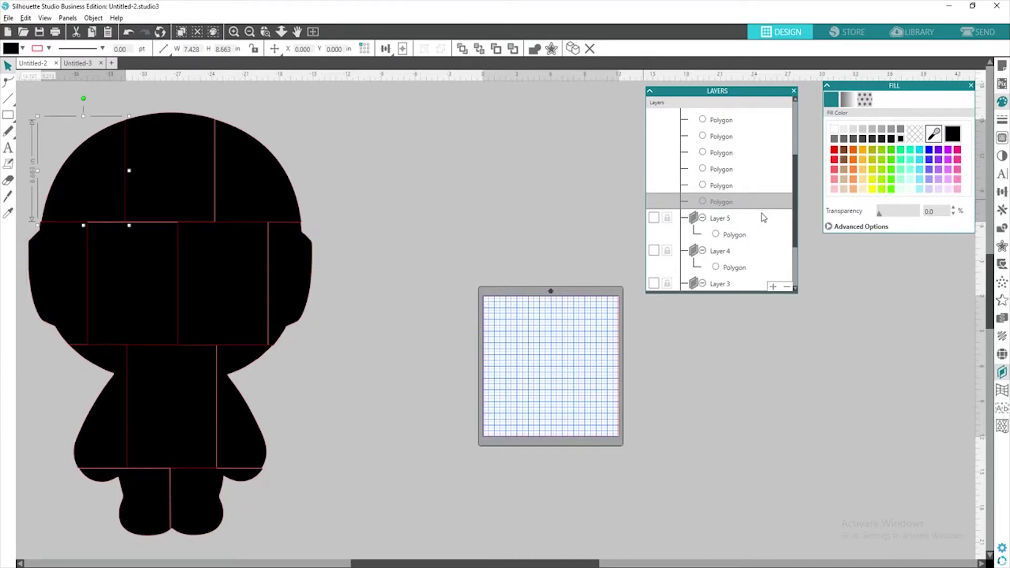
scroll(764, 217, down, 3)
drag(41, 109, 342, 516)
right_click(235, 341)
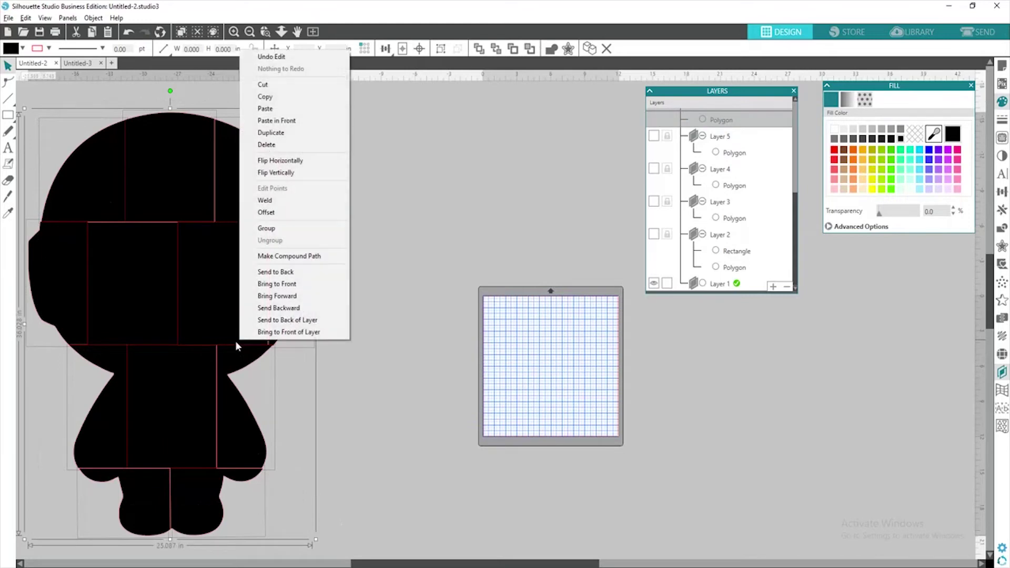
click(304, 230)
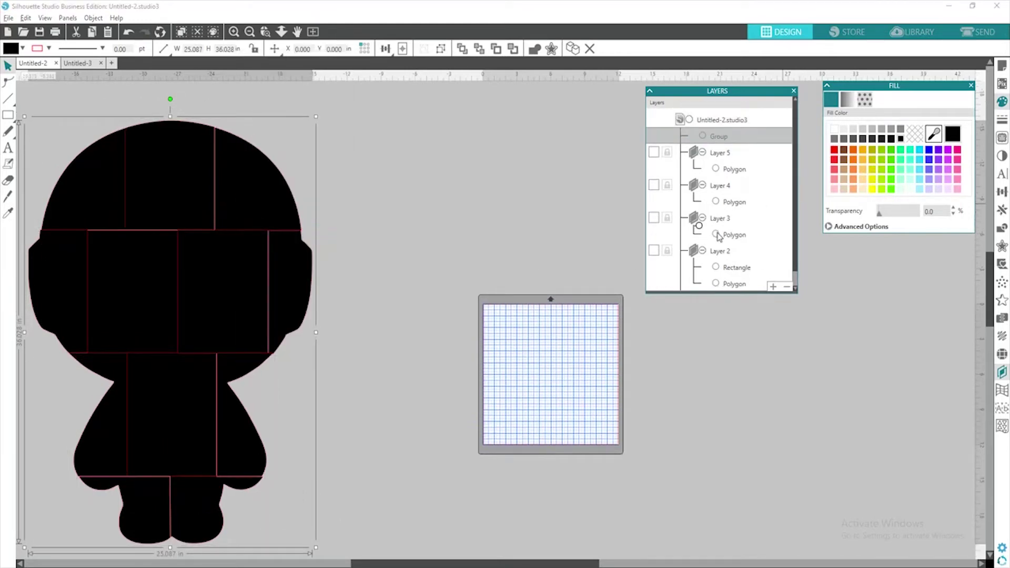
mouse_move(718, 237)
mouse_down()
mouse_move(726, 270)
mouse_move(699, 285)
mouse_up()
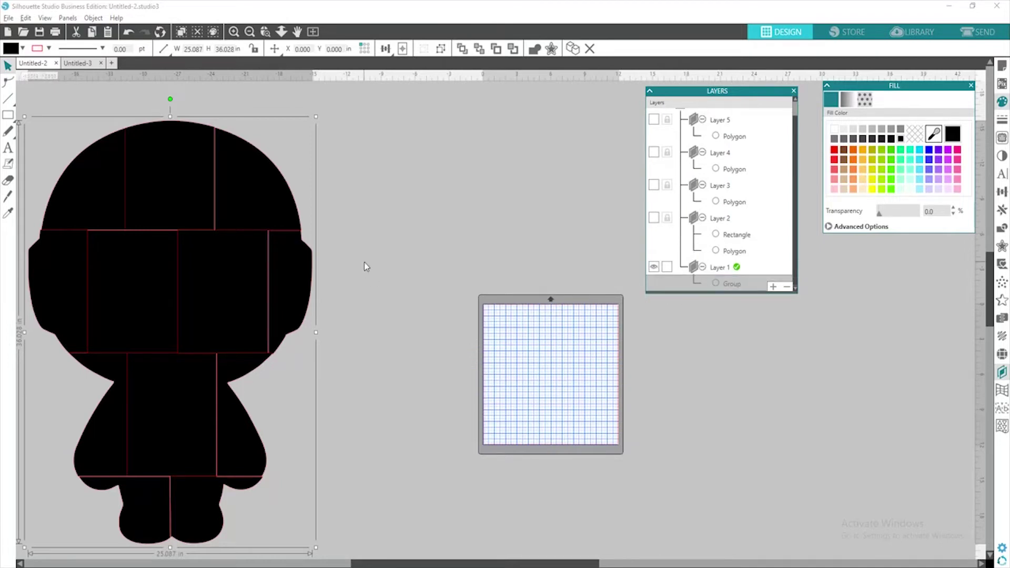
Shift the black silhouette group closer to the cutting mat and ungroup it.
drag(241, 281, 356, 272)
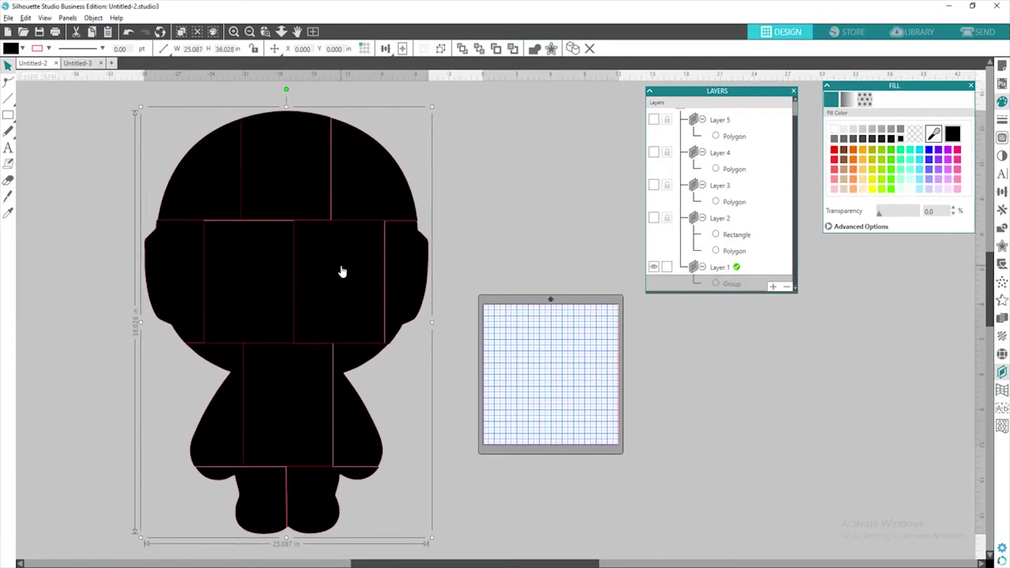
right_click(342, 271)
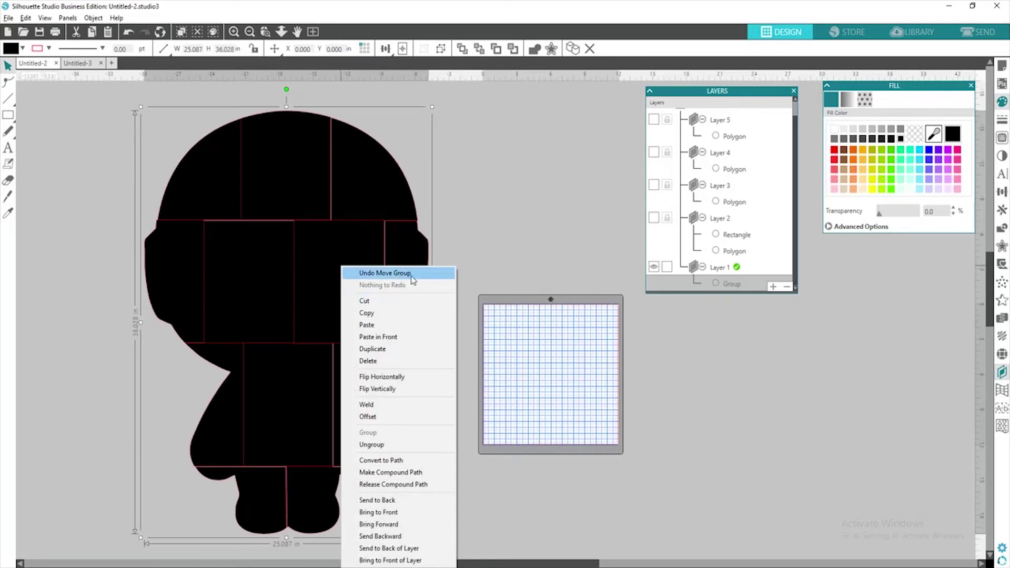
click(395, 445)
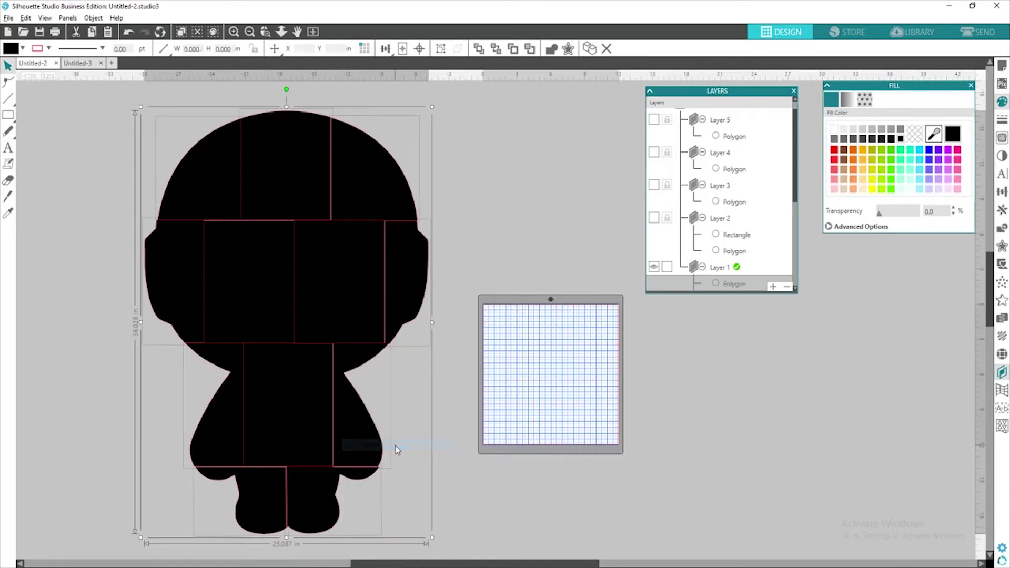
Hide Layer 1 with the black pieces and show Layer 2 with the red design.
scroll(738, 186, down, 2)
scroll(737, 186, up, 1)
scroll(738, 187, down, 2)
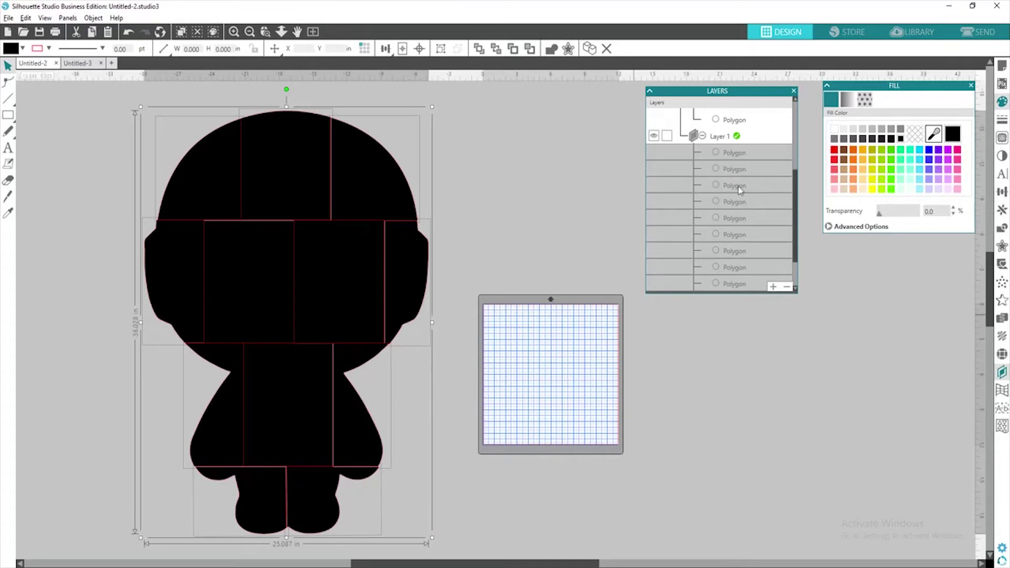
scroll(738, 186, up, 3)
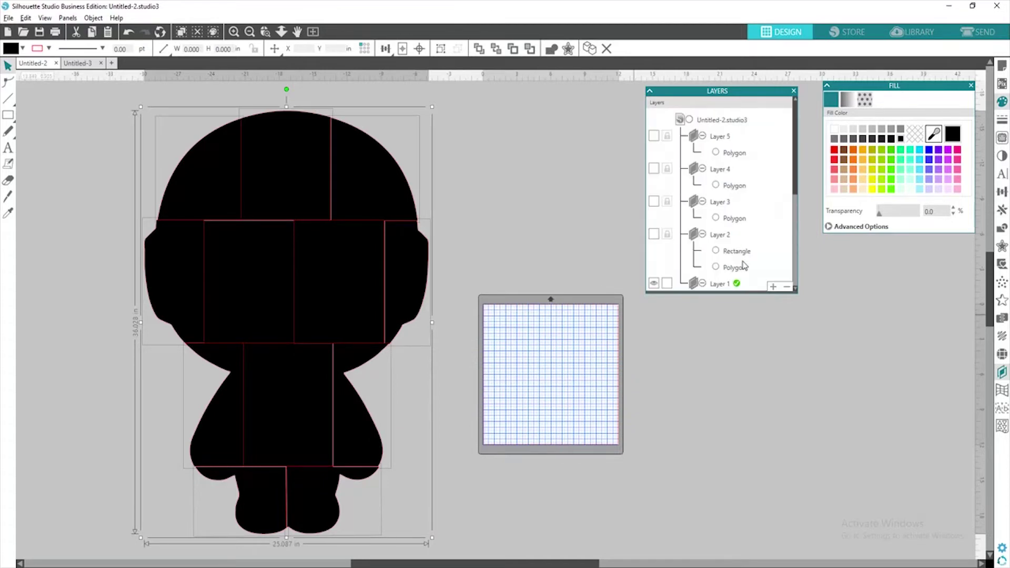
scroll(741, 260, down, 4)
scroll(733, 250, up, 3)
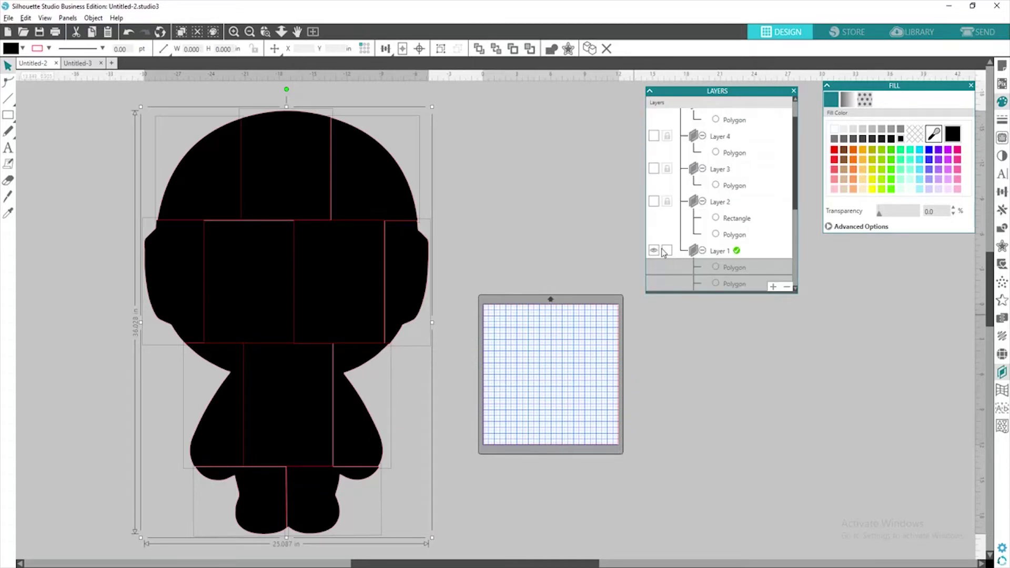
click(656, 252)
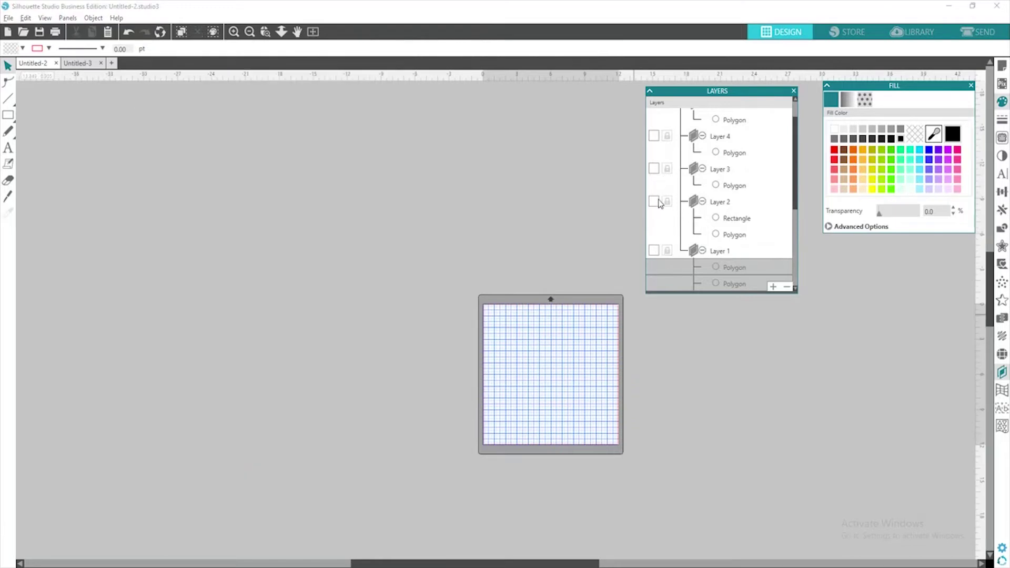
click(658, 201)
Shift the red design away from the cutting mat and place the 8 by 10.5 in rectangle over the helmet's upper-left part.
drag(376, 249, 299, 210)
drag(470, 229, 482, 235)
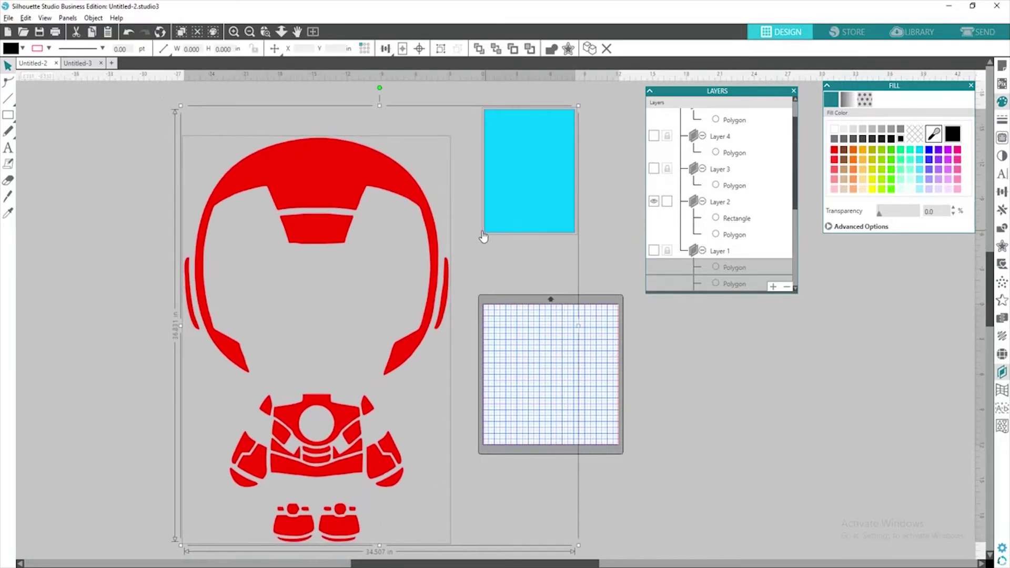
click(602, 212)
click(537, 216)
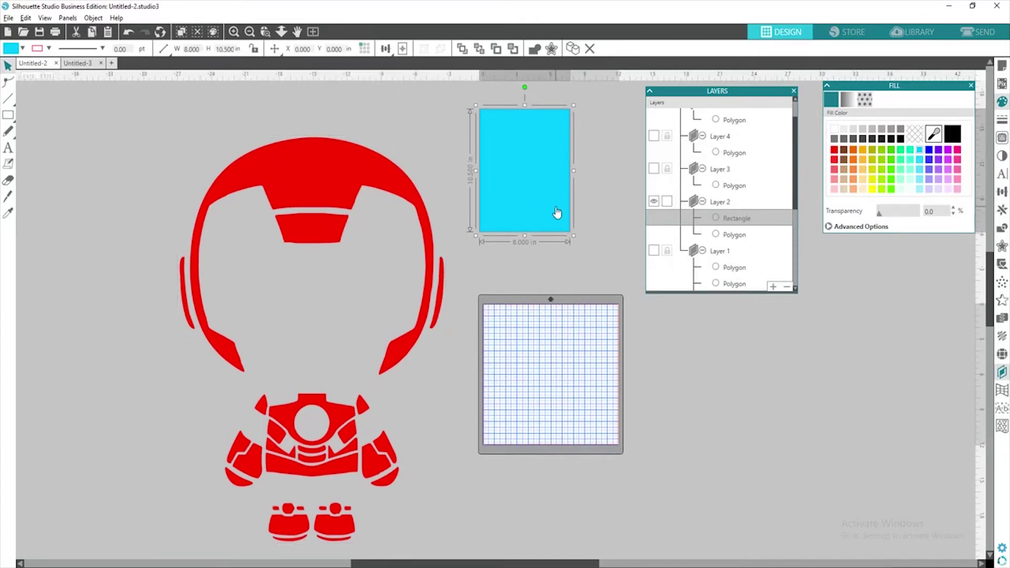
drag(557, 212, 245, 224)
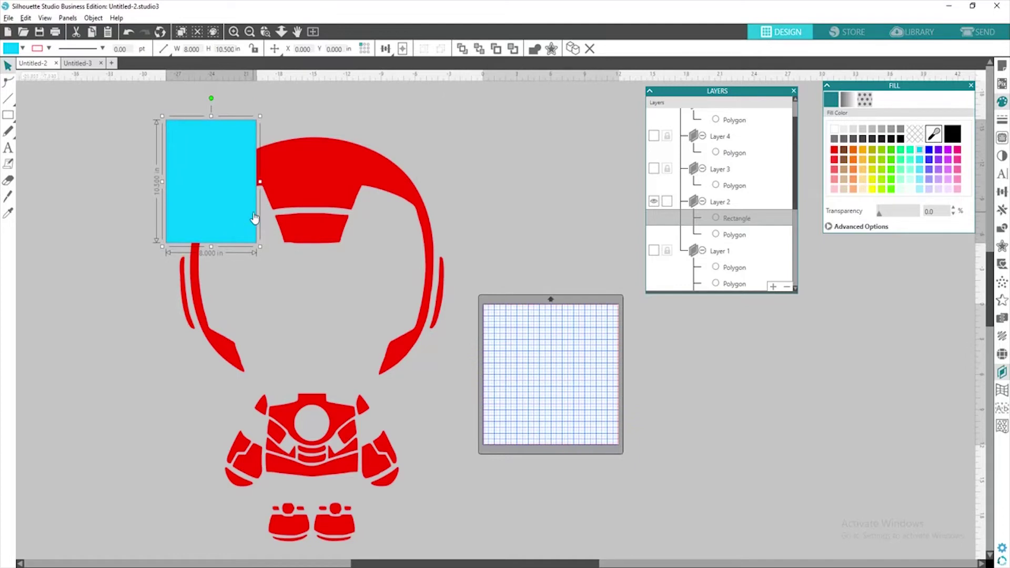
mouse_move(254, 218)
mouse_down()
mouse_move(234, 209)
mouse_move(341, 204)
mouse_move(338, 221)
mouse_move(253, 222)
mouse_up()
Duplicate the rectangle and arrange the copies in two rows of three covering the red helmet.
key(ctrl+d)
drag(259, 223, 429, 369)
key(ctrl+d)
shift+click(259, 175)
key(ctrl+d)
click(425, 235)
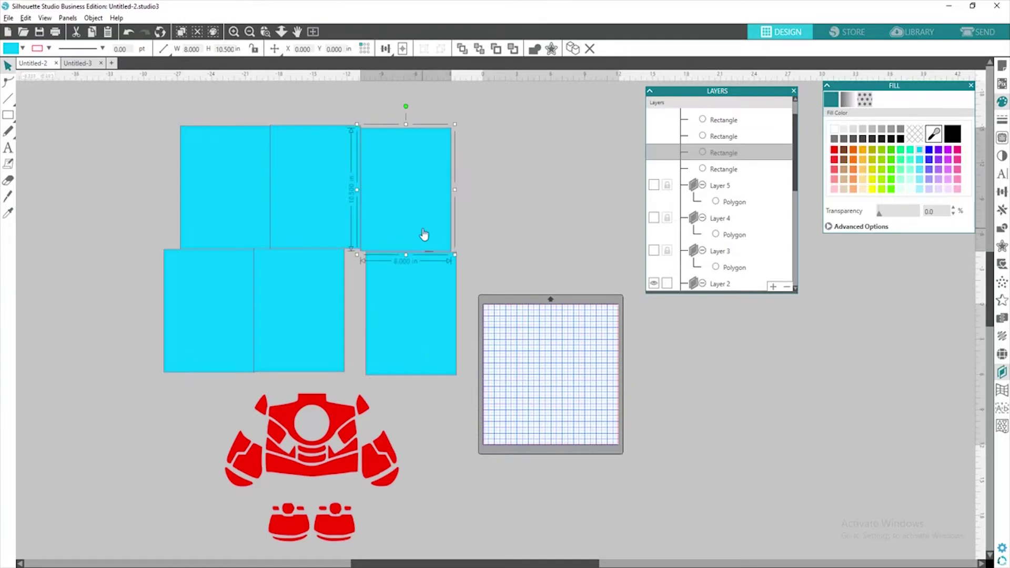
Pull the middle rectangle of the second row out of the helmet tiling, down beside the red body.
drag(315, 328, 134, 456)
scroll(152, 460, down, 2)
right_click(151, 451)
click(135, 446)
scroll(174, 411, down, 2)
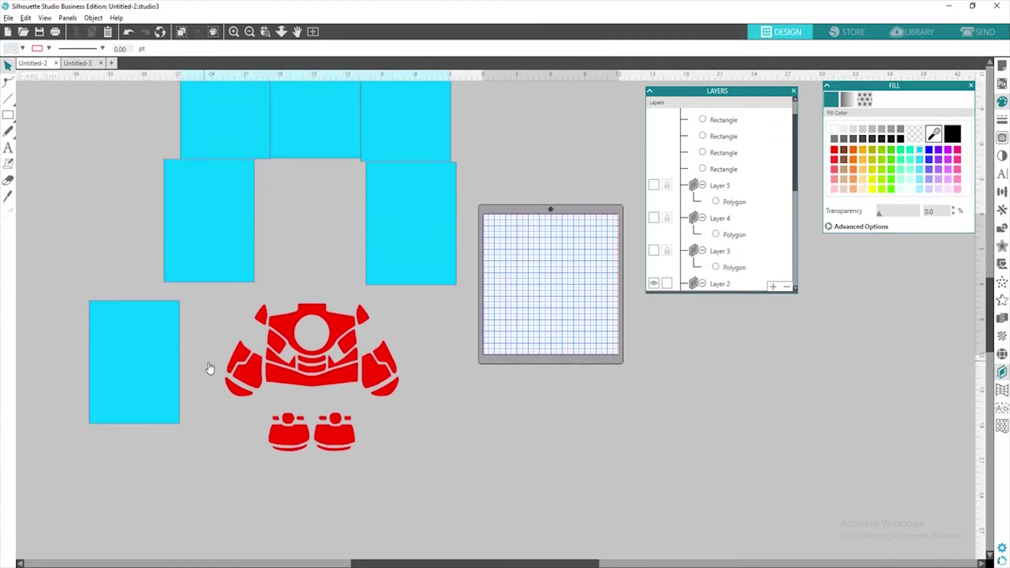
Set the spare rectangle above the cutting mat and move it into Layer 3.
drag(151, 379, 586, 191)
scroll(588, 168, up, 1)
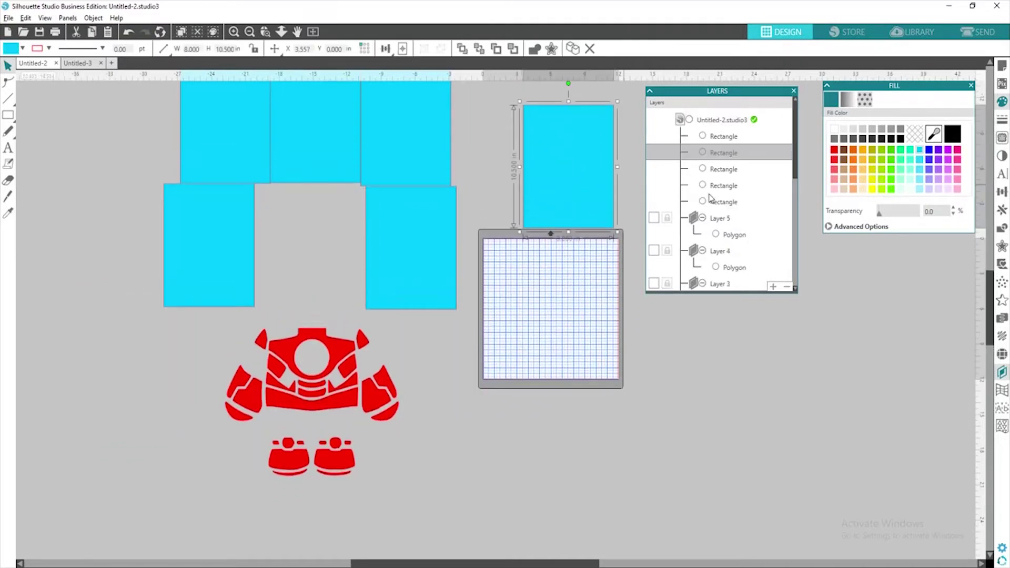
scroll(768, 184, down, 1)
drag(719, 124, 719, 138)
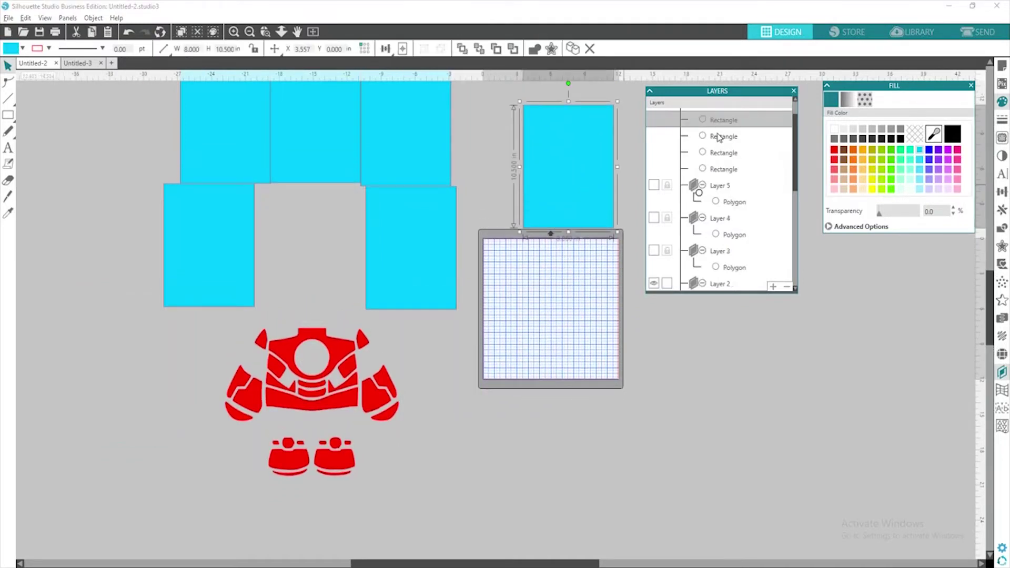
drag(729, 264, 729, 260)
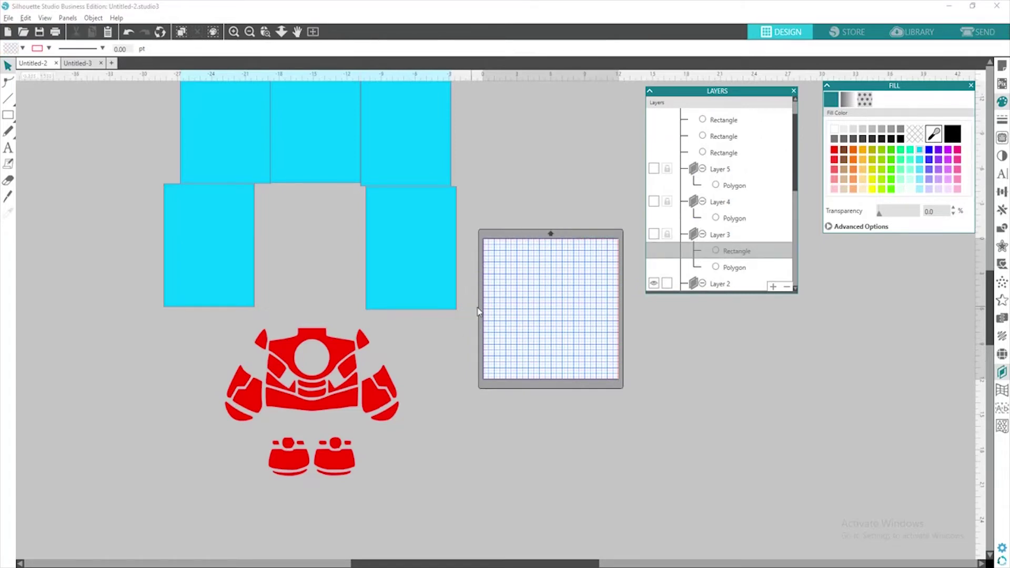
Divide the red design with the top row's left rectangle.
scroll(238, 100, up, 3)
click(248, 169)
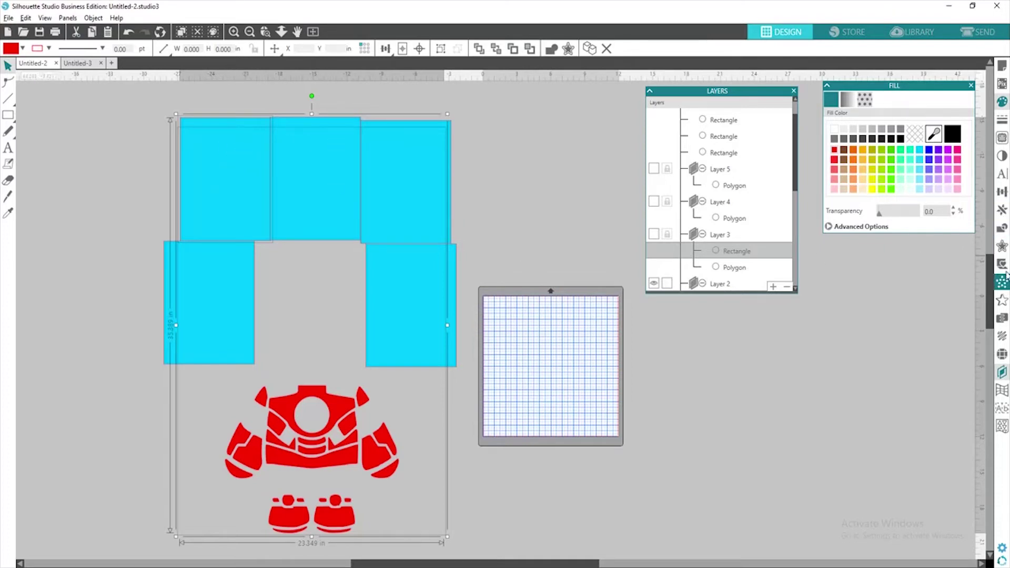
click(1004, 229)
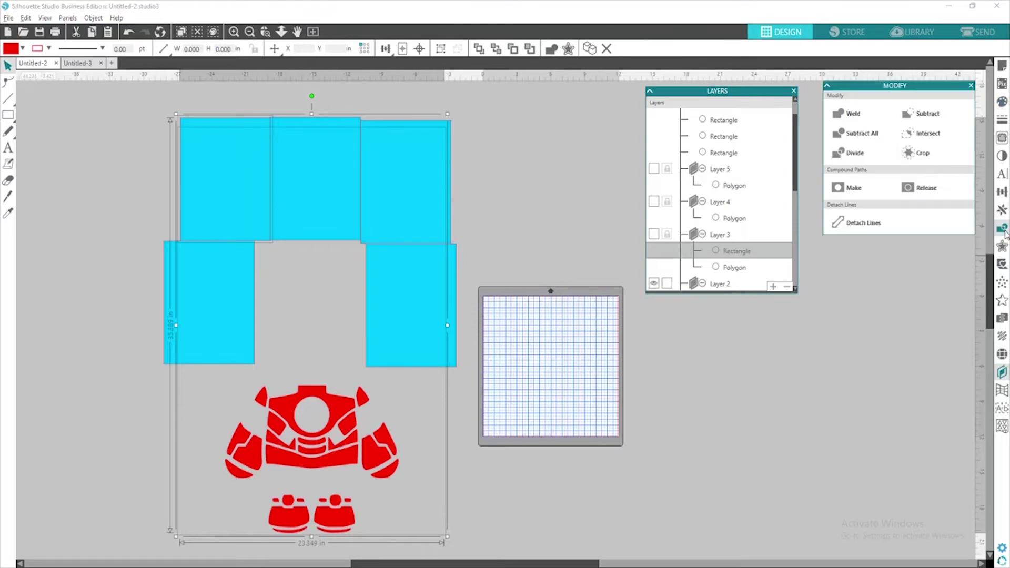
click(858, 157)
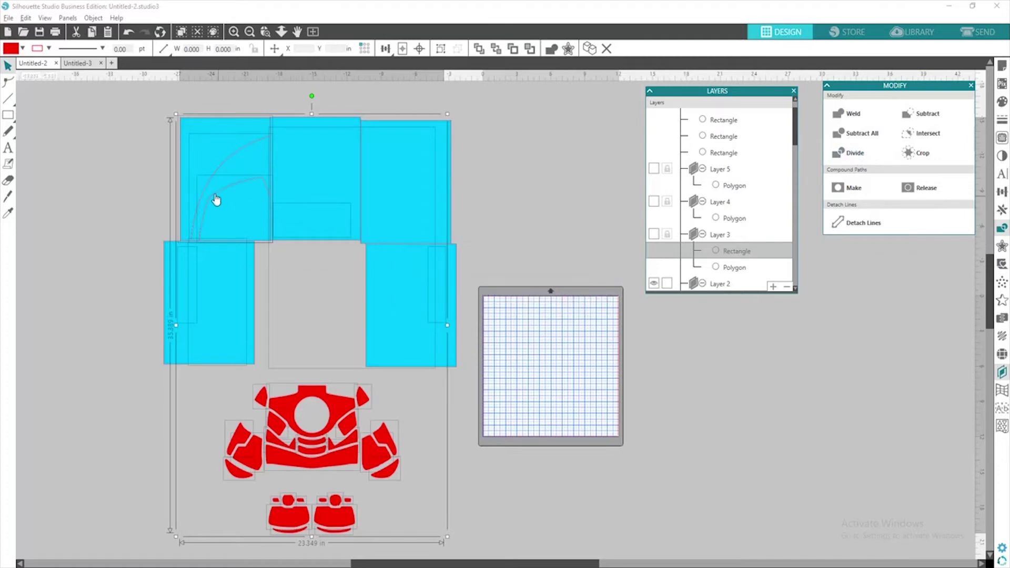
Delete the offcuts outside and inside the helmet's upper-left edge, and set the trimmed curved piece aside.
click(135, 163)
drag(216, 151, 137, 146)
key(Delete)
drag(228, 172, 101, 139)
click(231, 209)
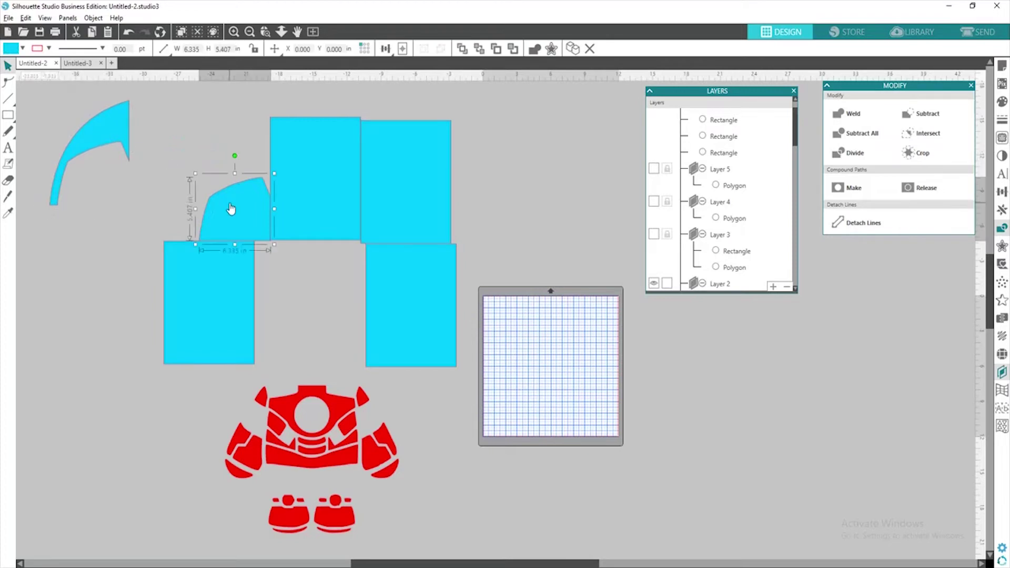
key(Delete)
Divide the red design with the top row's middle rectangle and set the trimmed crown and forehead pieces beside the first curved piece.
drag(255, 133, 317, 191)
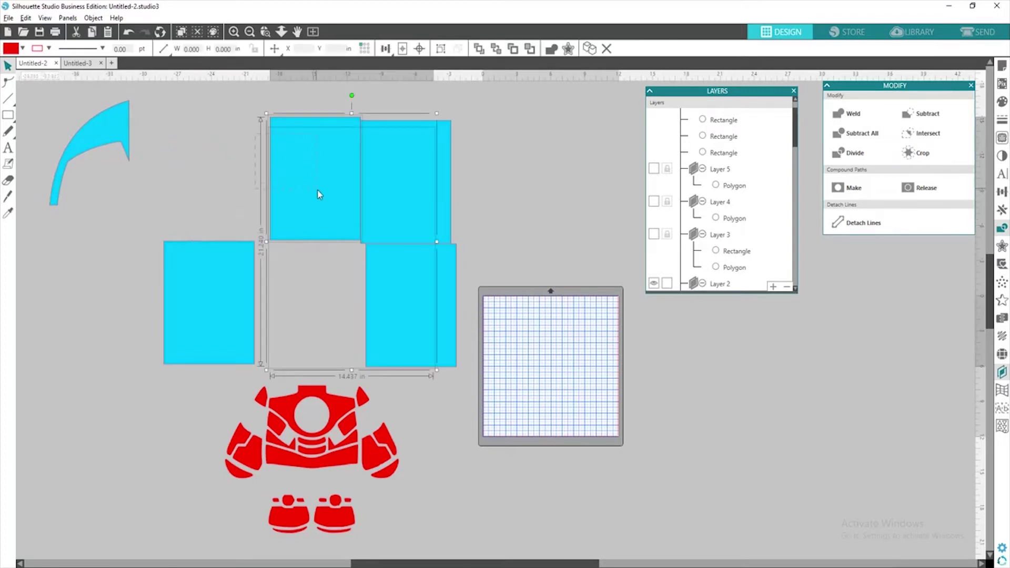
key(ctrl+shift+e)
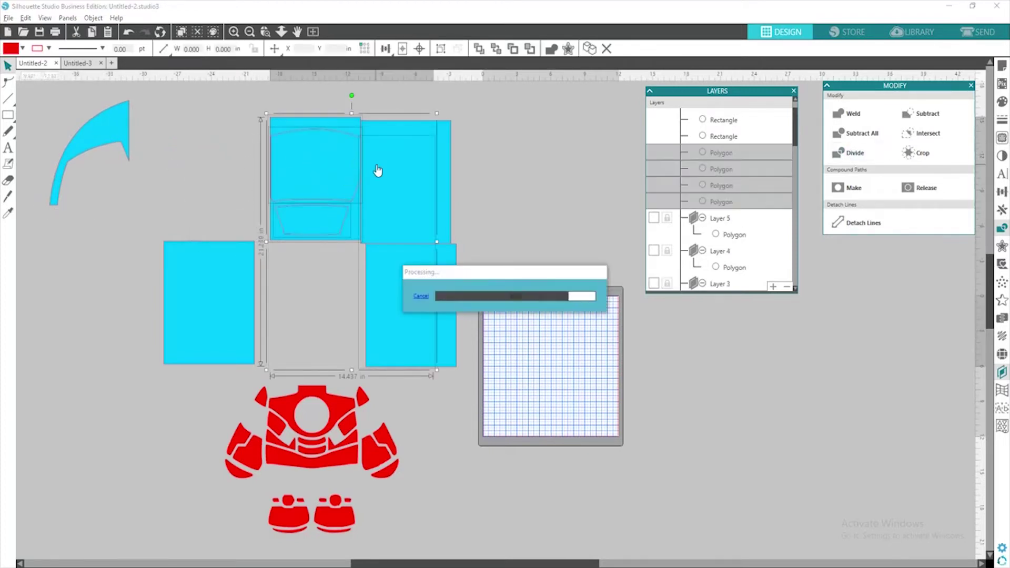
drag(318, 166, 181, 146)
Divide the red design with the top row's right rectangle and join the trimmed curved piece to the crown's right edge.
click(405, 158)
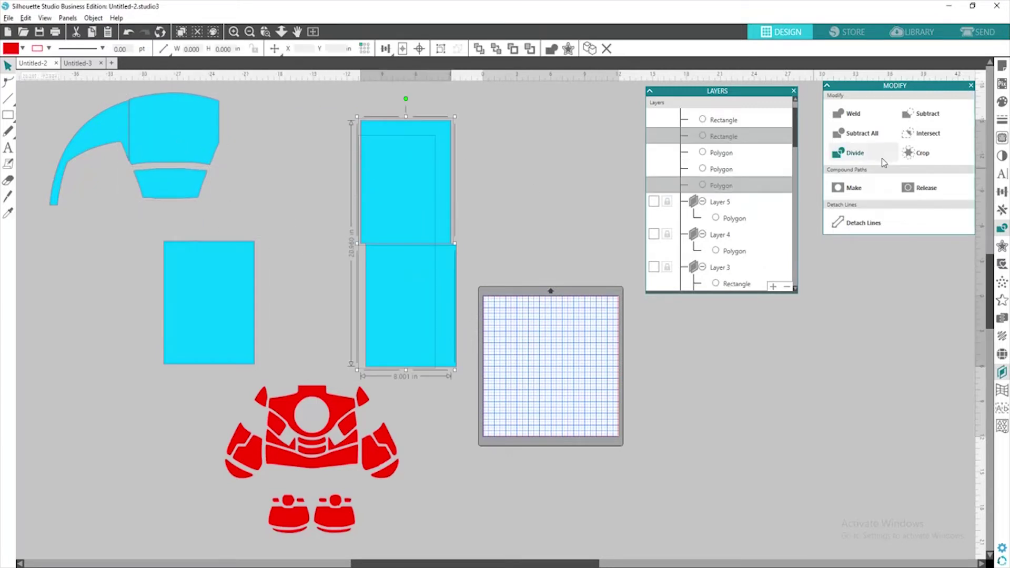
click(503, 156)
drag(392, 169, 251, 131)
Delete the second row's right rectangle offcut, then group the two trimmed right cheek pieces and set them aside.
click(394, 258)
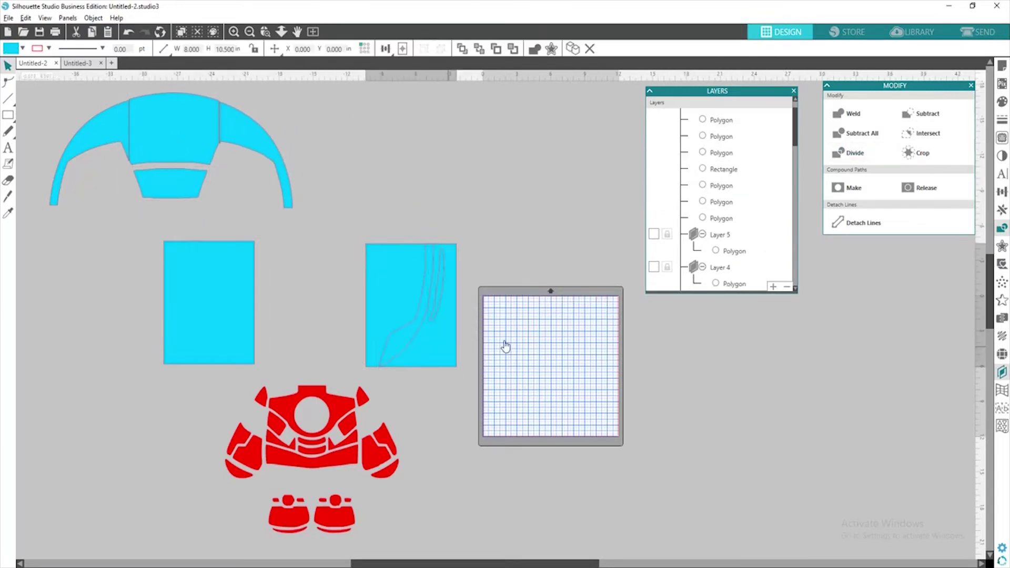
key(Delete)
drag(432, 306, 314, 270)
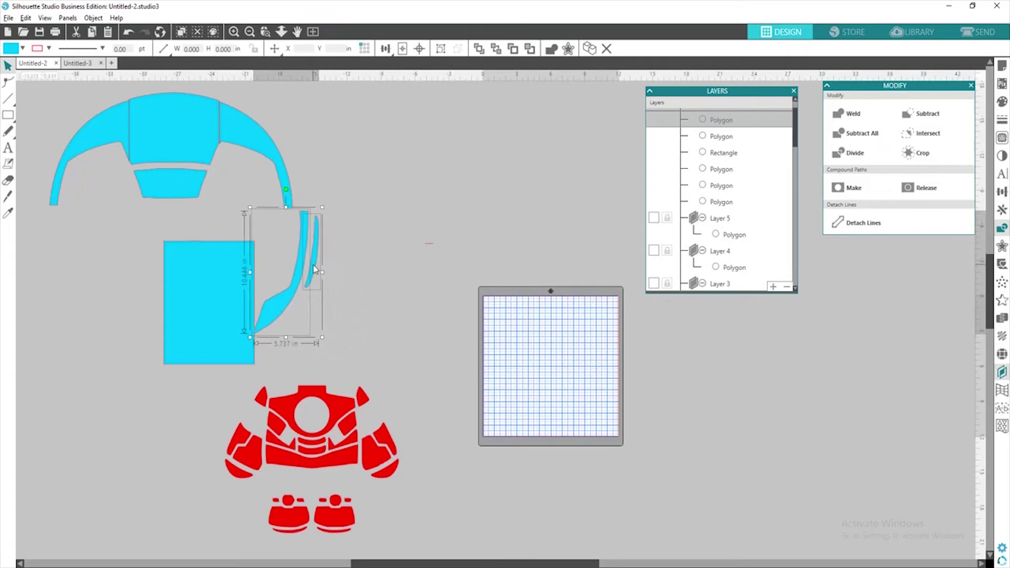
right_click(314, 270)
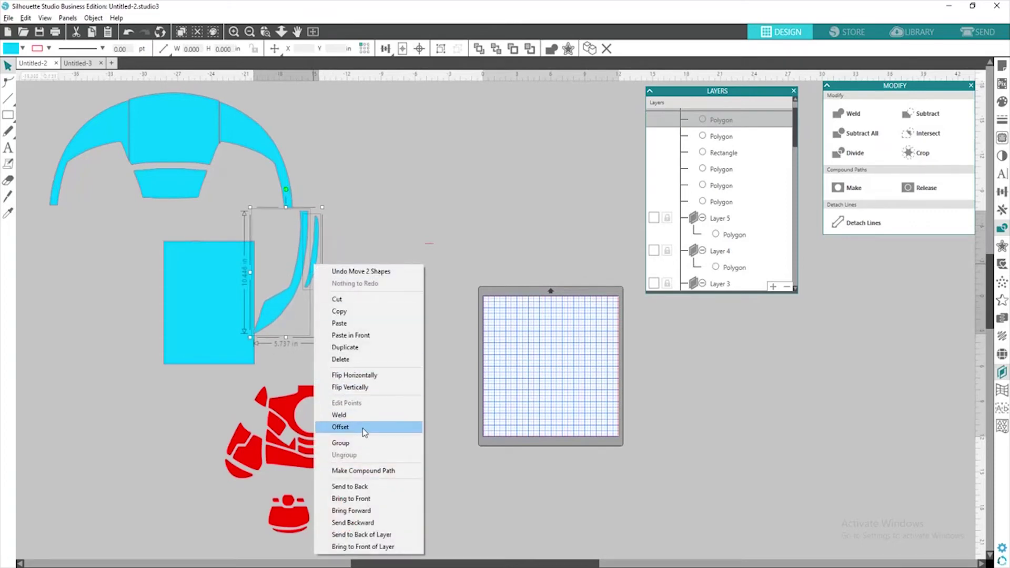
click(359, 445)
drag(295, 274, 379, 273)
Delete the second row's left rectangle offcut, then group the two left cheek pieces and place them under the helmet's left end.
click(232, 316)
key(Delete)
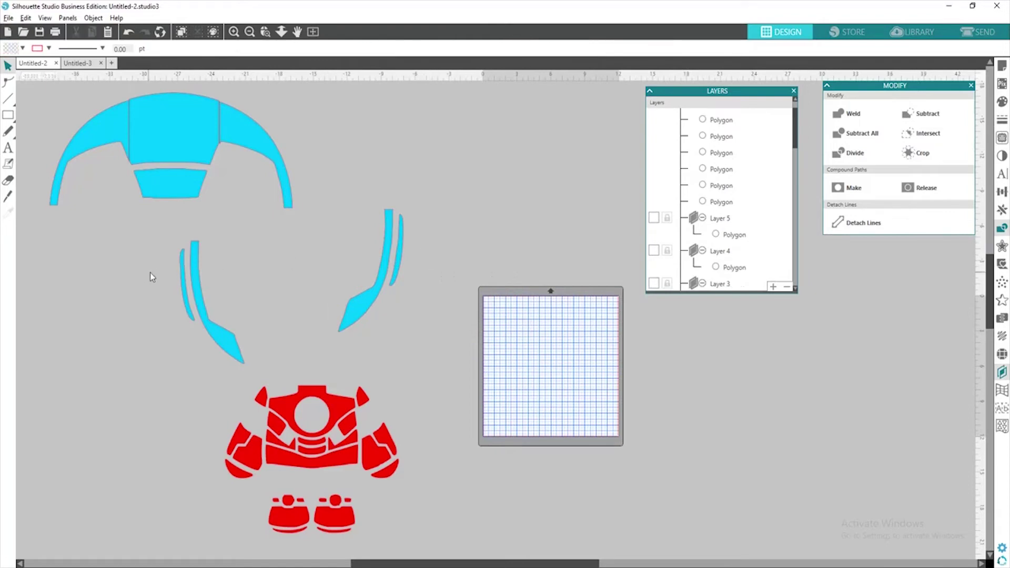
drag(177, 234, 243, 323)
right_click(211, 322)
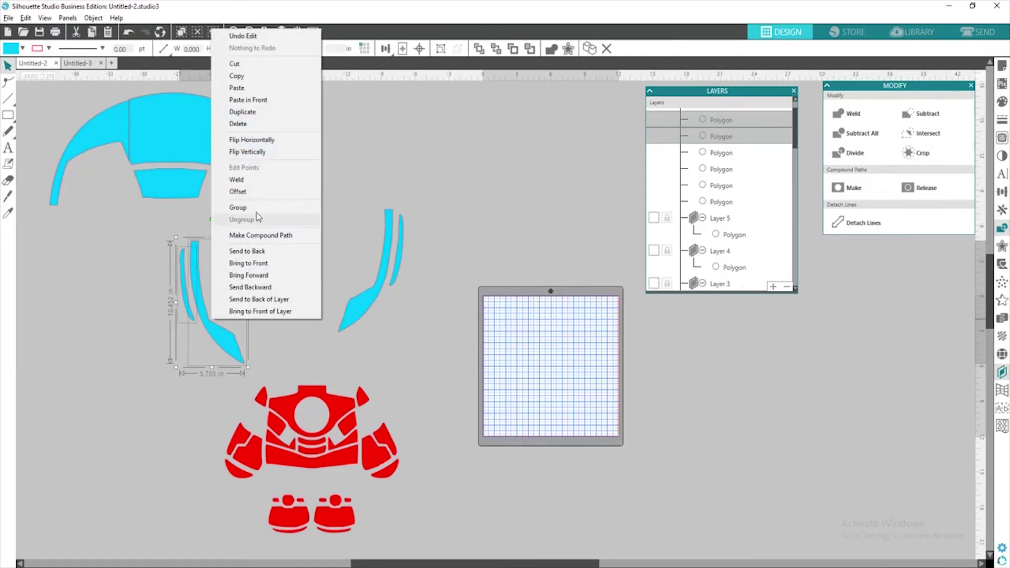
click(226, 269)
drag(200, 327, 71, 284)
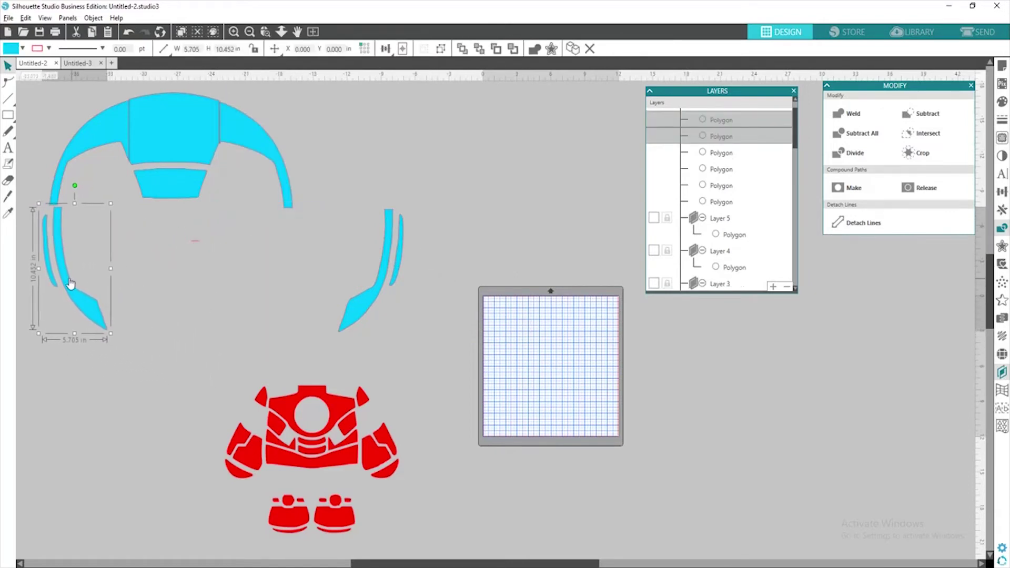
Delete the stray sliver below the forehead piece and place the grouped right cheek pieces under the helmet's right end.
click(195, 241)
key(Delete)
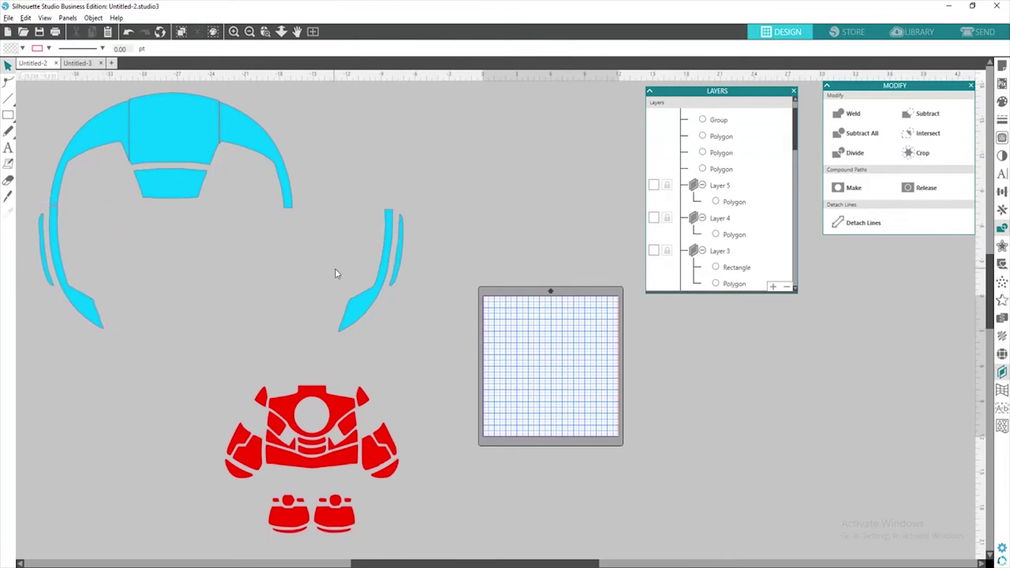
drag(377, 293, 278, 293)
Make a compound path of the left shoulder and arm pieces and move it away from the torso.
scroll(338, 330, down, 1)
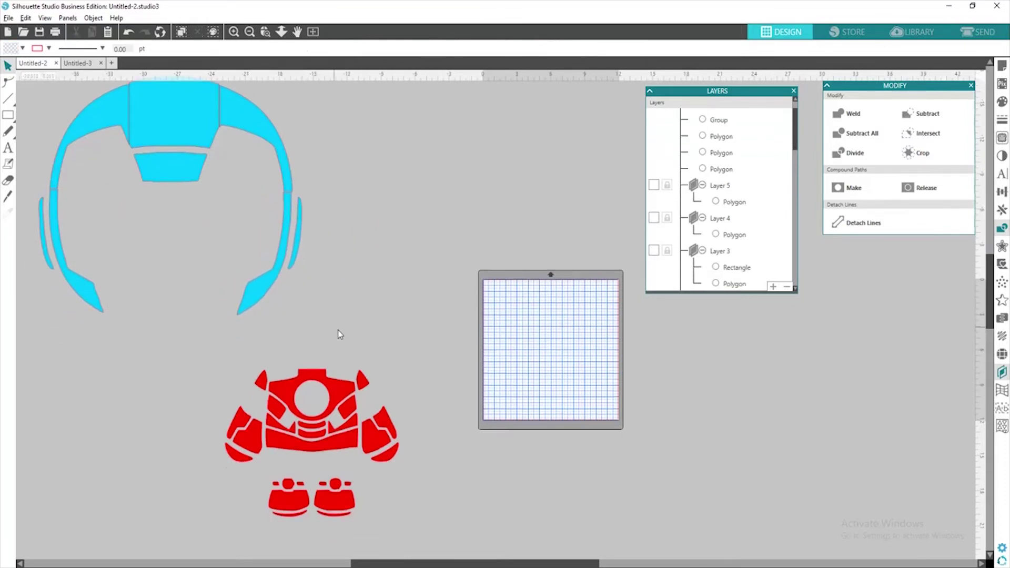
scroll(339, 332, down, 3)
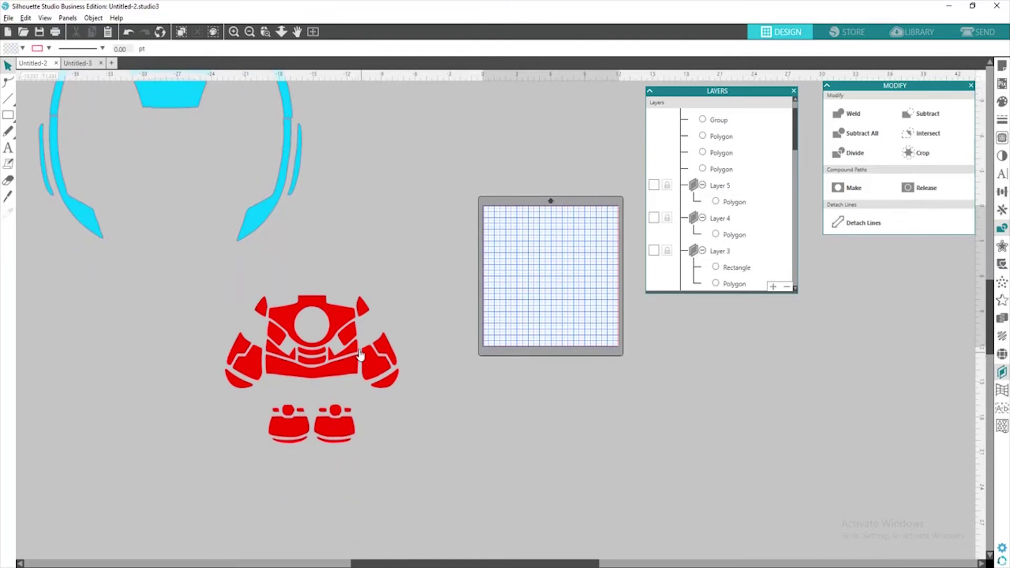
scroll(360, 356, down, 1)
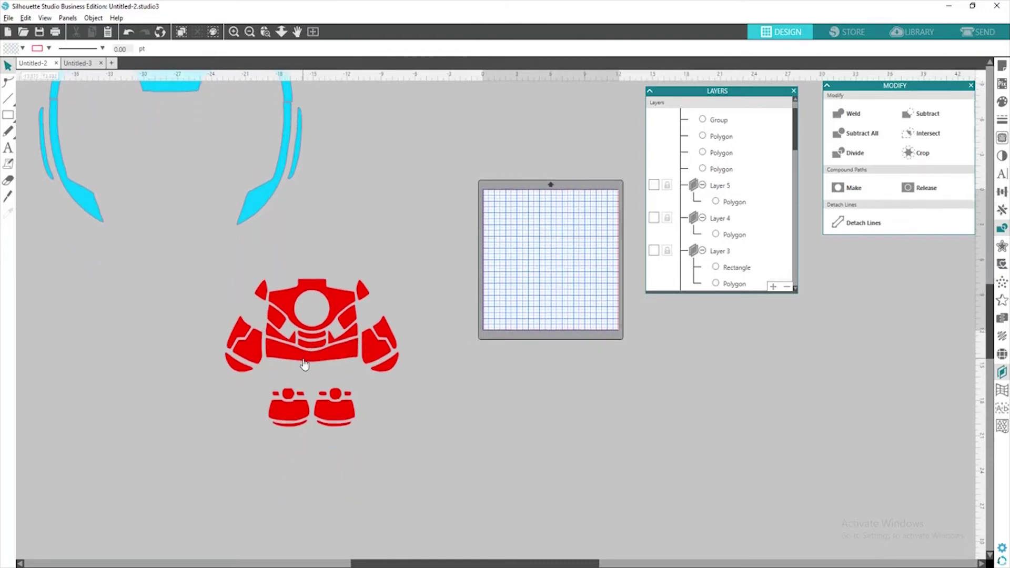
scroll(304, 365, down, 1)
click(309, 331)
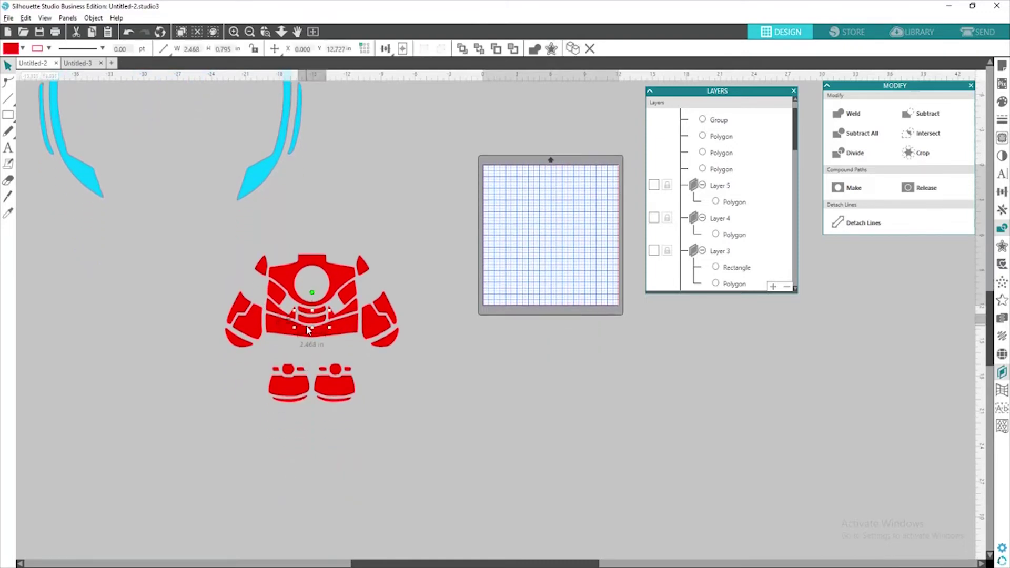
click(437, 315)
click(265, 273)
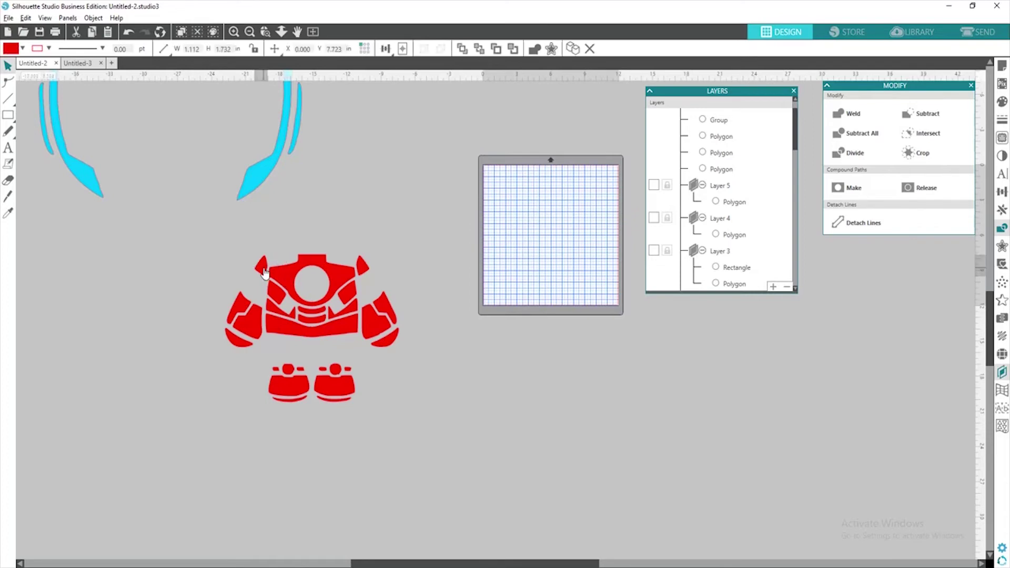
shift+click(238, 315)
shift+click(244, 343)
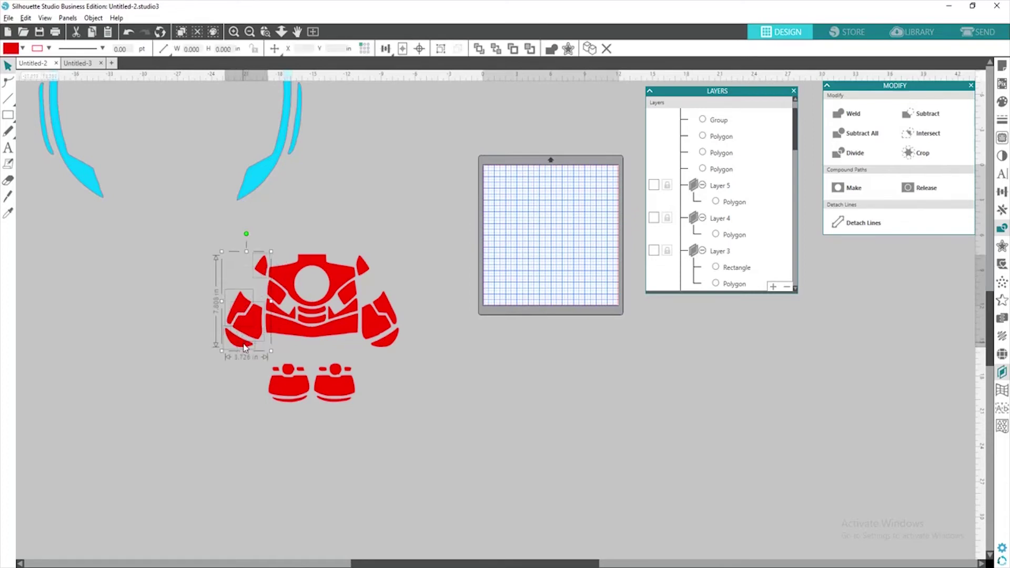
right_click(242, 348)
click(263, 260)
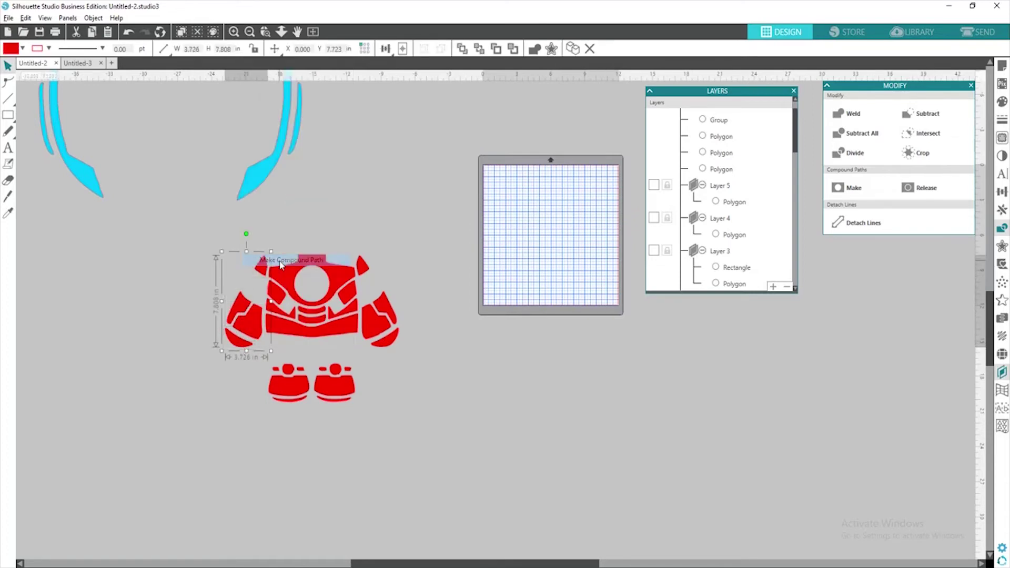
drag(243, 332, 127, 345)
Make a compound path of the right shoulder and arm pieces and set it beside the left arm set.
click(368, 279)
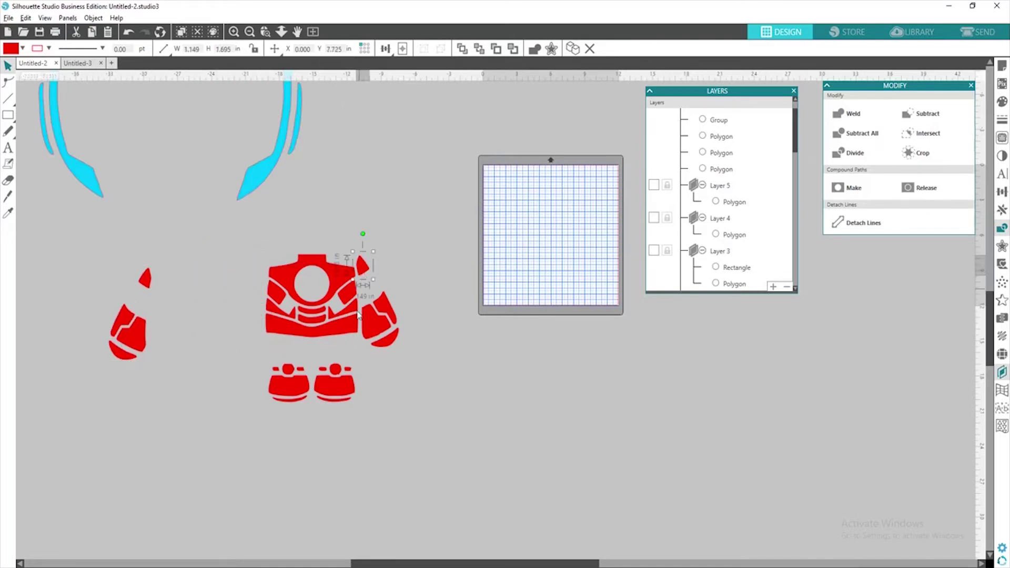
shift+click(366, 324)
shift+click(392, 316)
shift+click(390, 343)
right_click(390, 343)
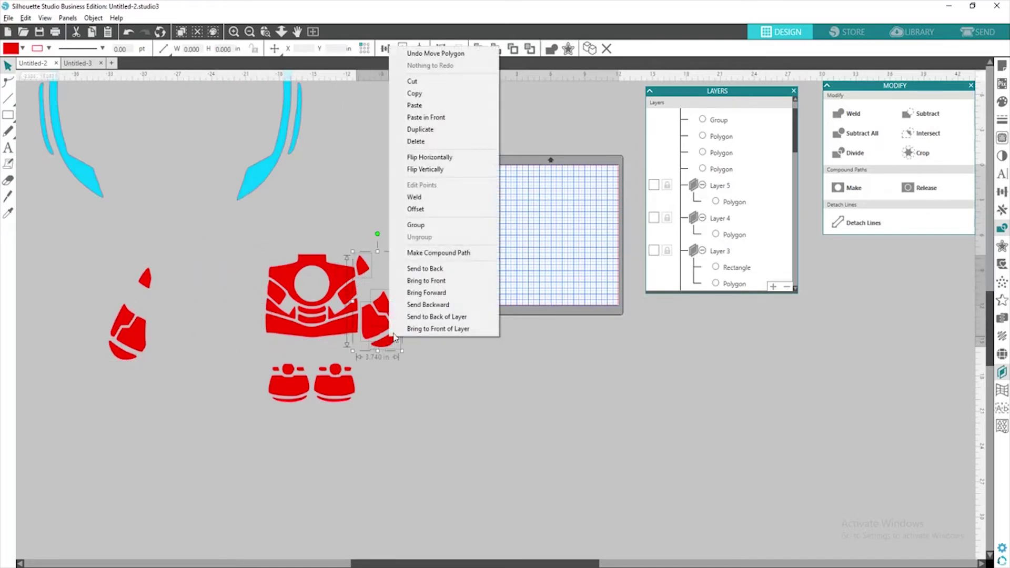
click(448, 253)
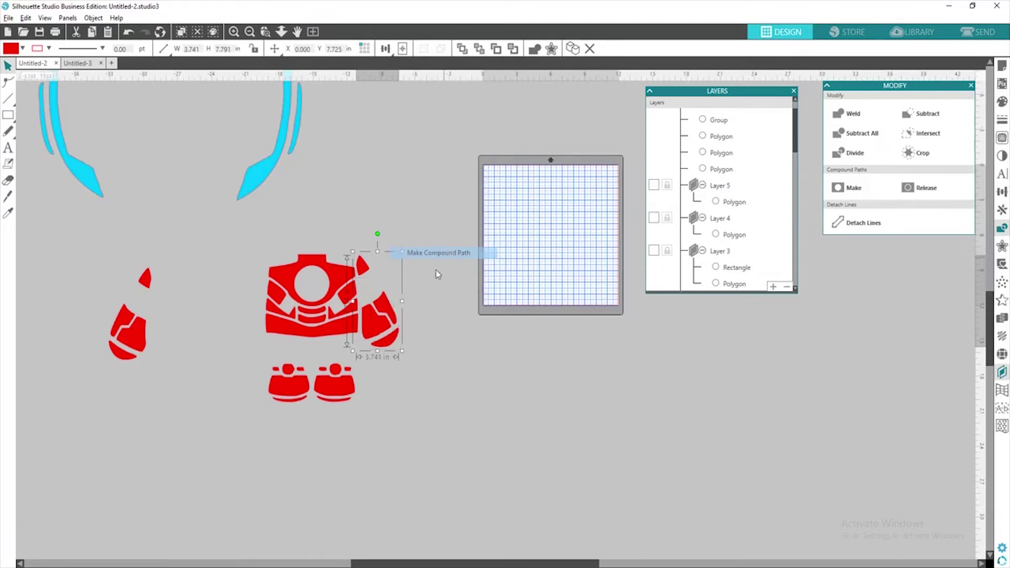
drag(384, 337, 184, 355)
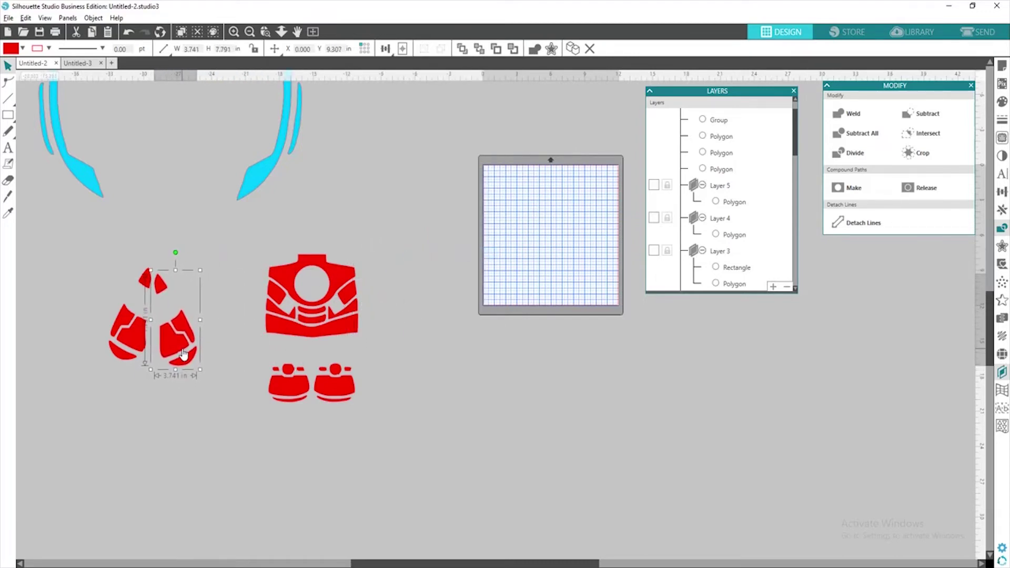
Make a compound path of all the torso pieces.
drag(244, 243, 360, 346)
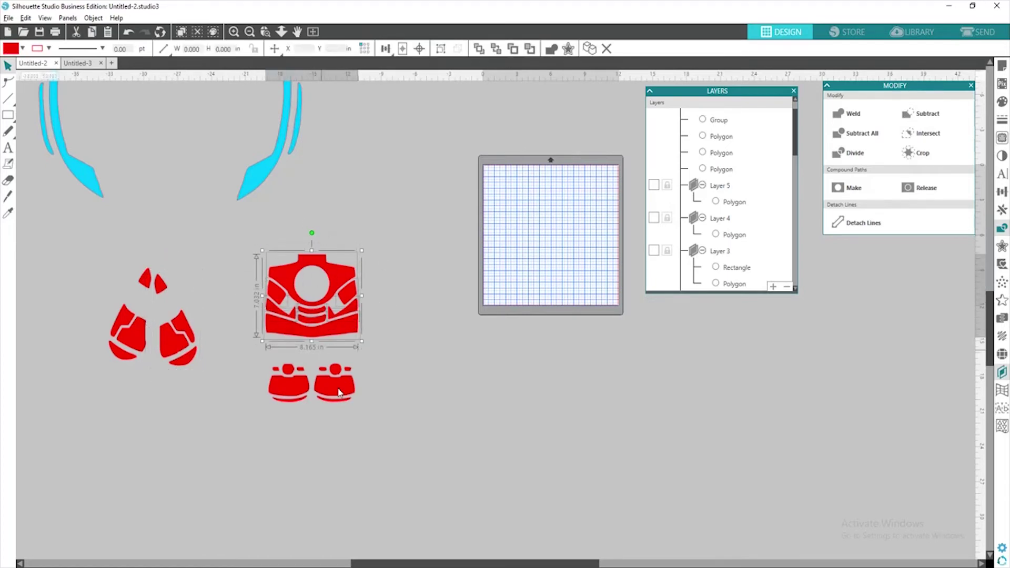
right_click(321, 293)
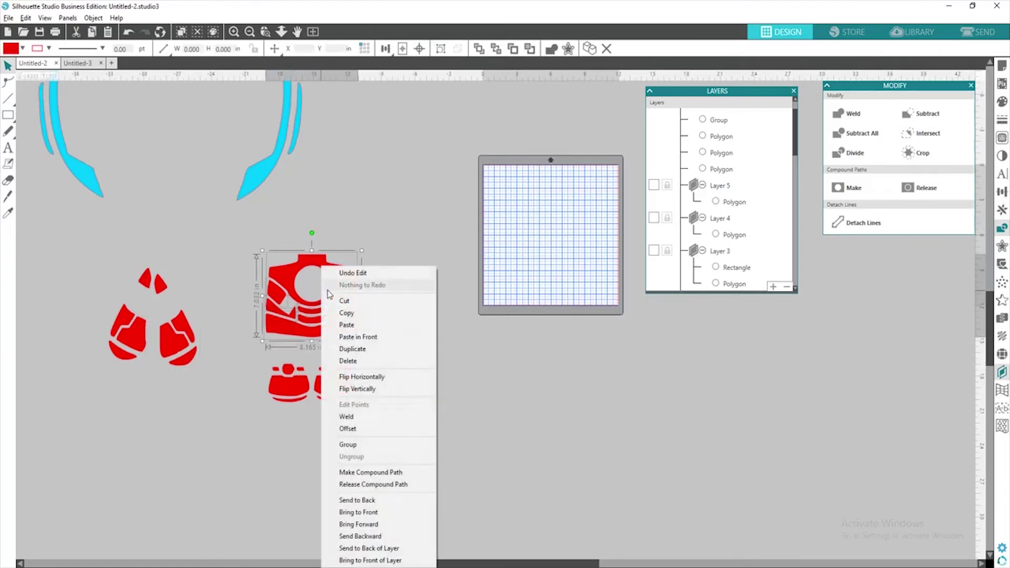
click(380, 472)
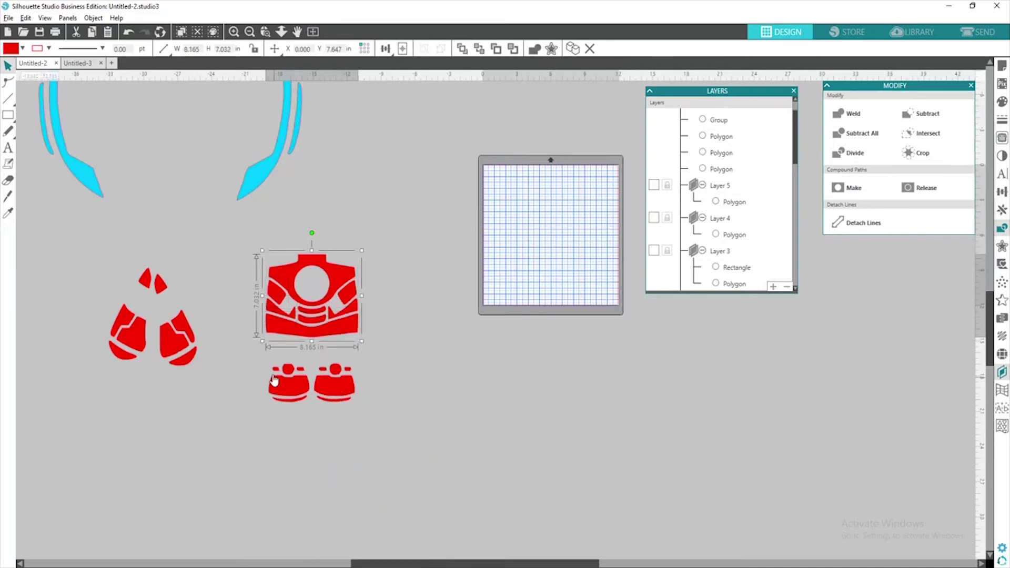
Make a compound path of both feet's pieces and move it up close beneath the torso.
click(260, 372)
drag(261, 367, 304, 344)
right_click(339, 395)
click(379, 303)
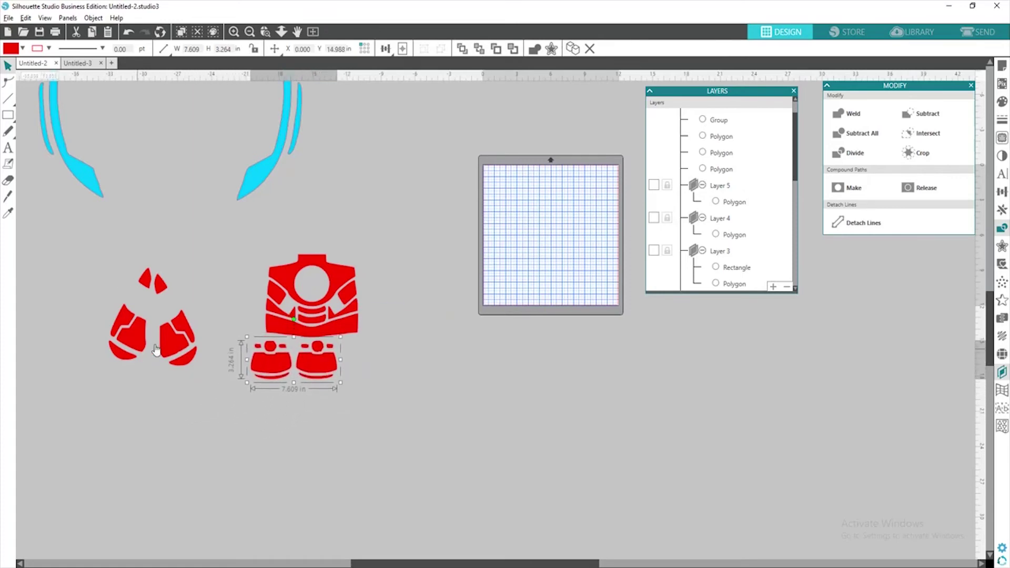
Nest the right arm set diagonally below the left one and check their combined size.
drag(155, 348, 170, 360)
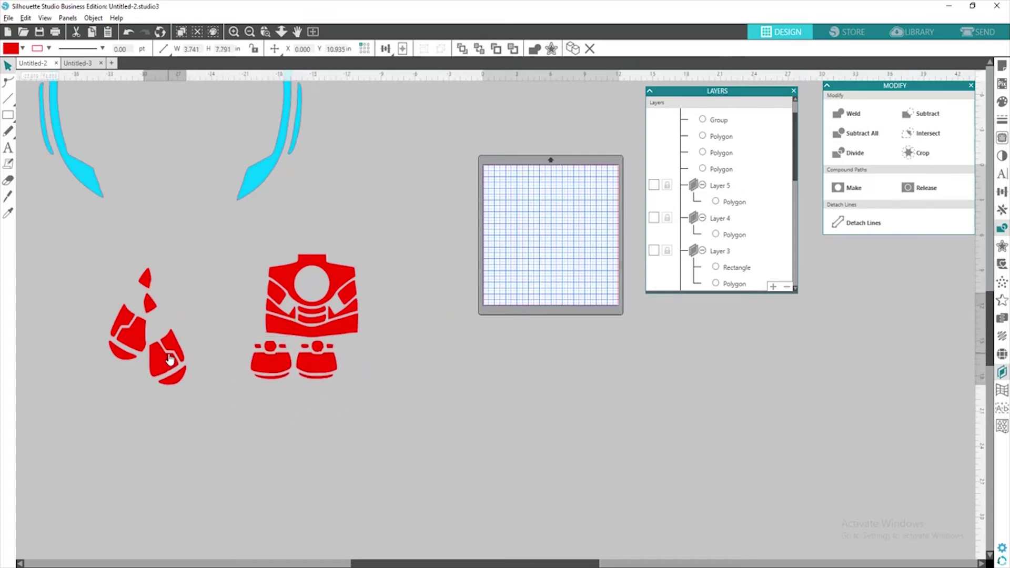
click(126, 257)
drag(126, 284, 199, 399)
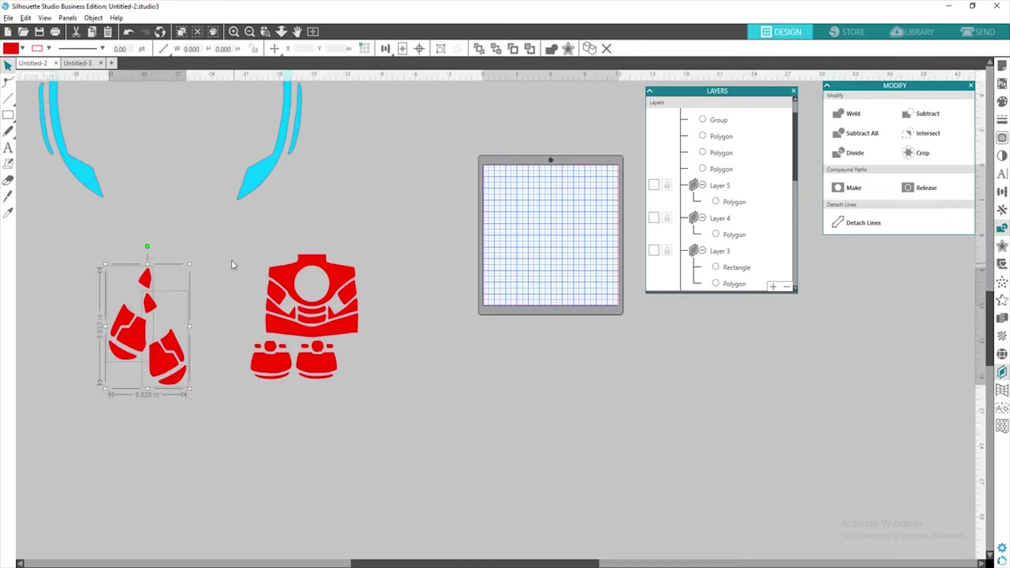
Move the torso up under the helmet's right side and align the feet beneath it, next to the arm sets.
click(263, 266)
click(338, 316)
drag(338, 316, 286, 281)
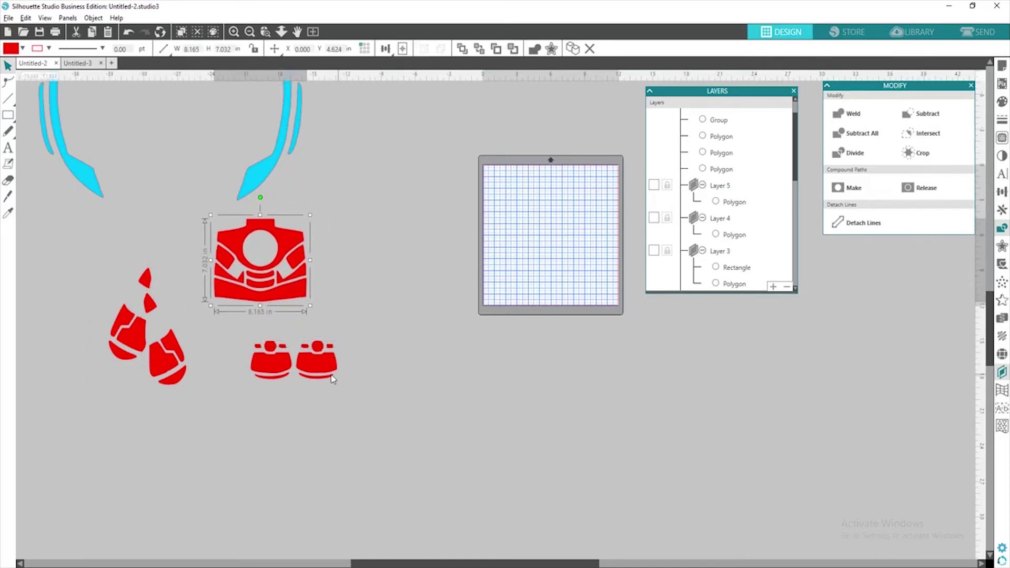
drag(333, 379, 301, 364)
click(267, 298)
Fill all the cyan helmet pieces with the same red as the body.
scroll(320, 347, up, 5)
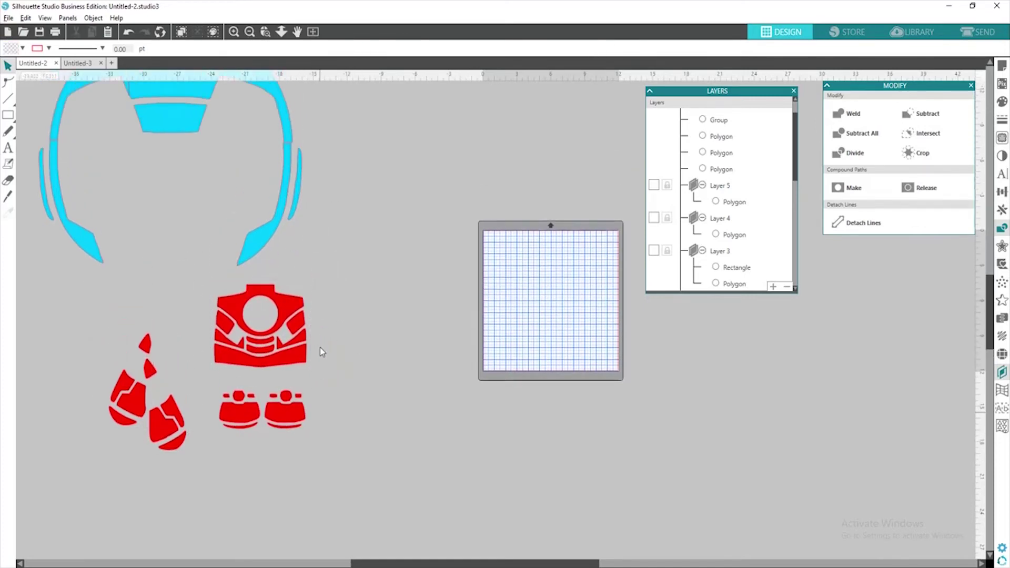
drag(48, 130, 251, 308)
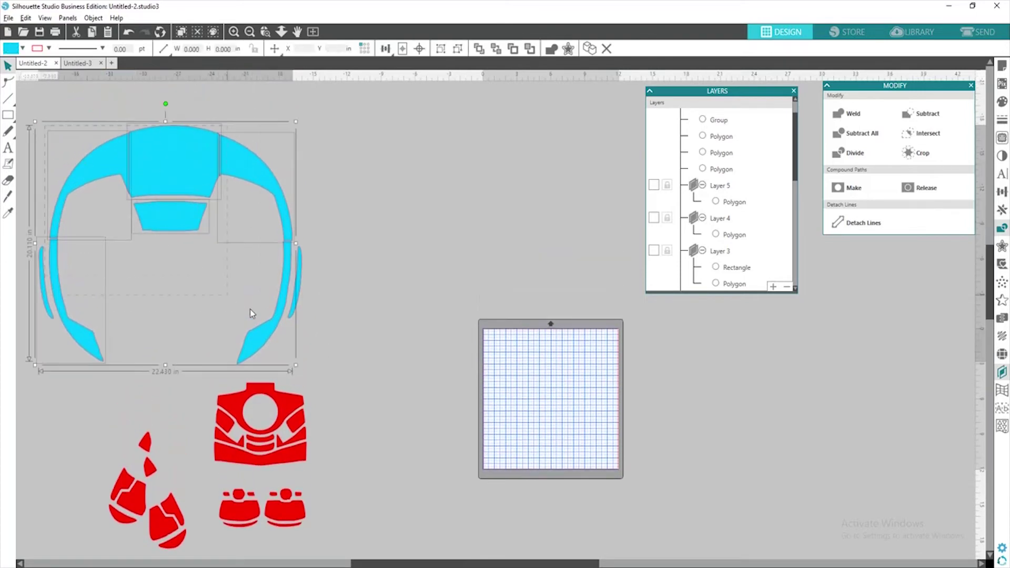
click(1003, 102)
click(834, 151)
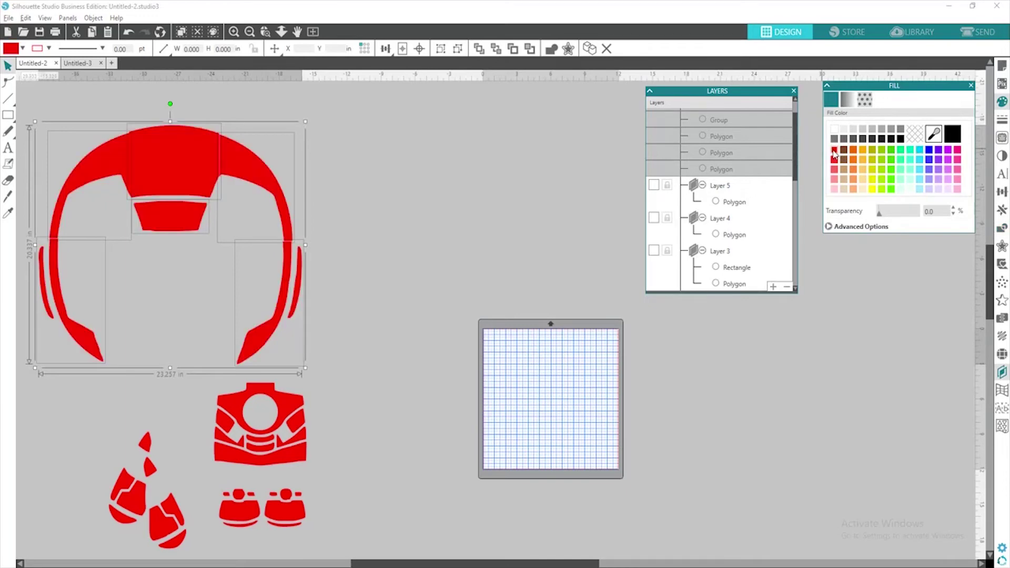
Group all the red helmet pieces together.
scroll(687, 287, up, 1)
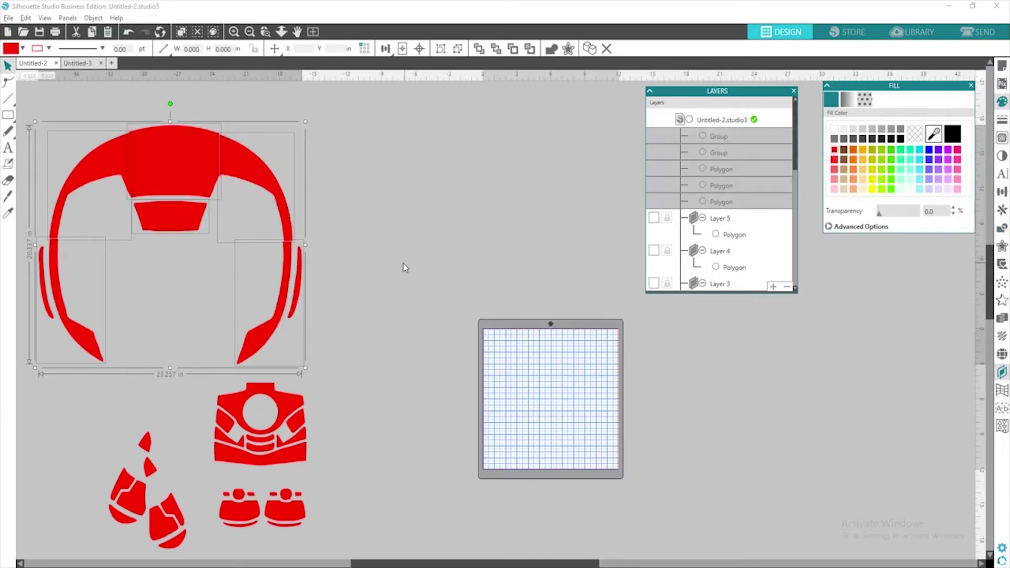
right_click(289, 223)
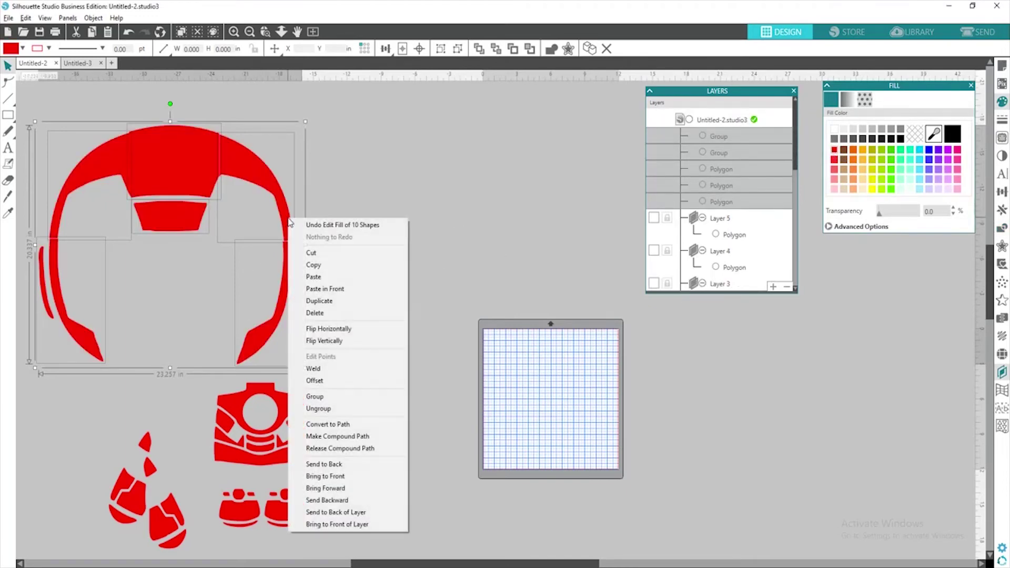
click(342, 400)
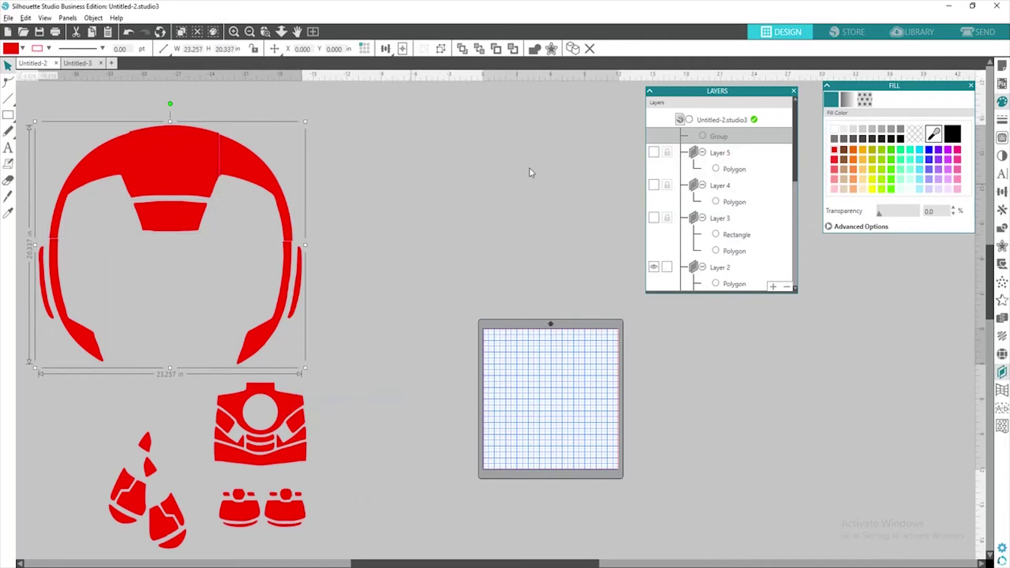
scroll(745, 219, down, 1)
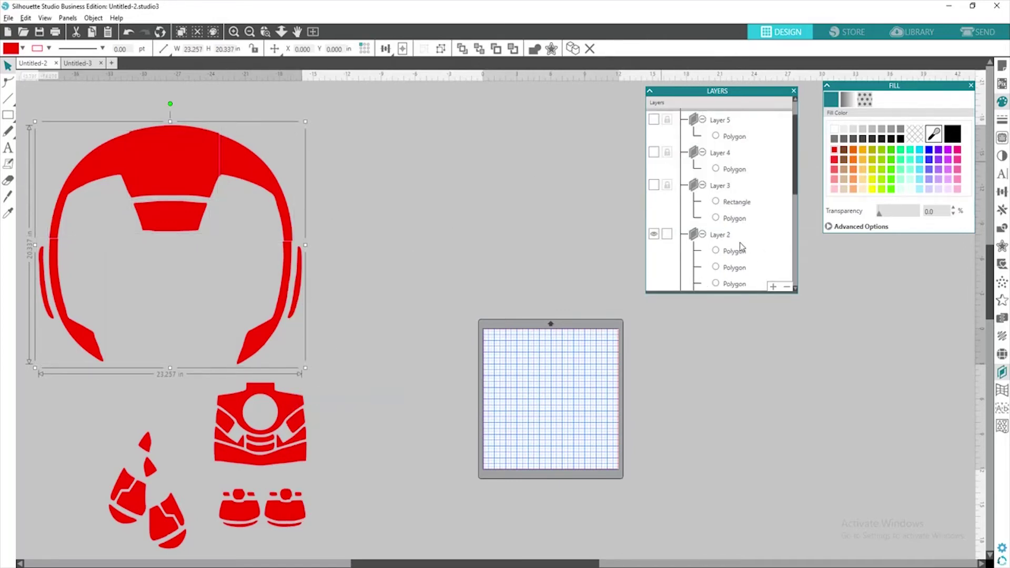
Put the grouped red helmet into Layer 2 and move it across above the torso.
scroll(741, 247, up, 1)
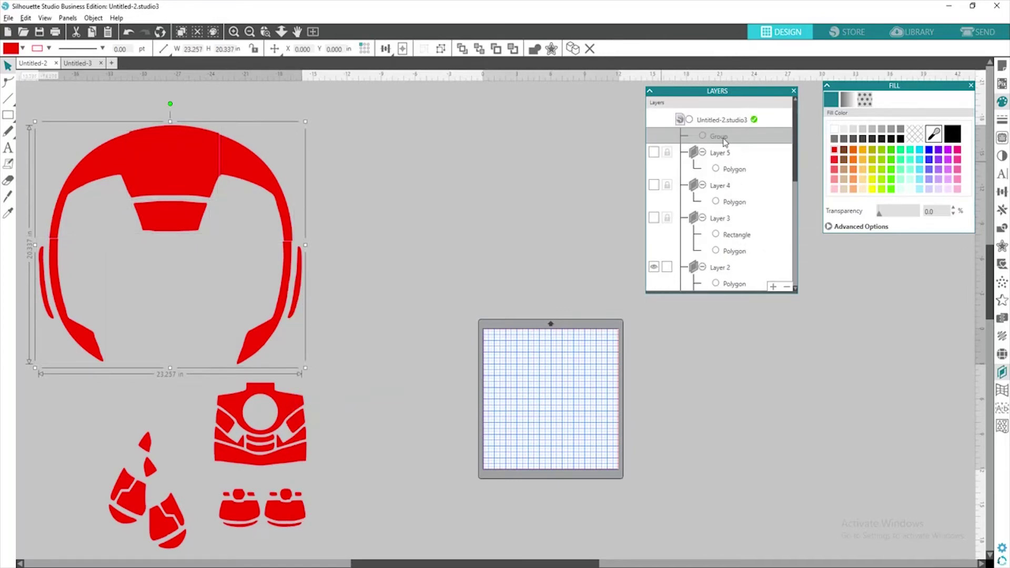
scroll(739, 275, down, 2)
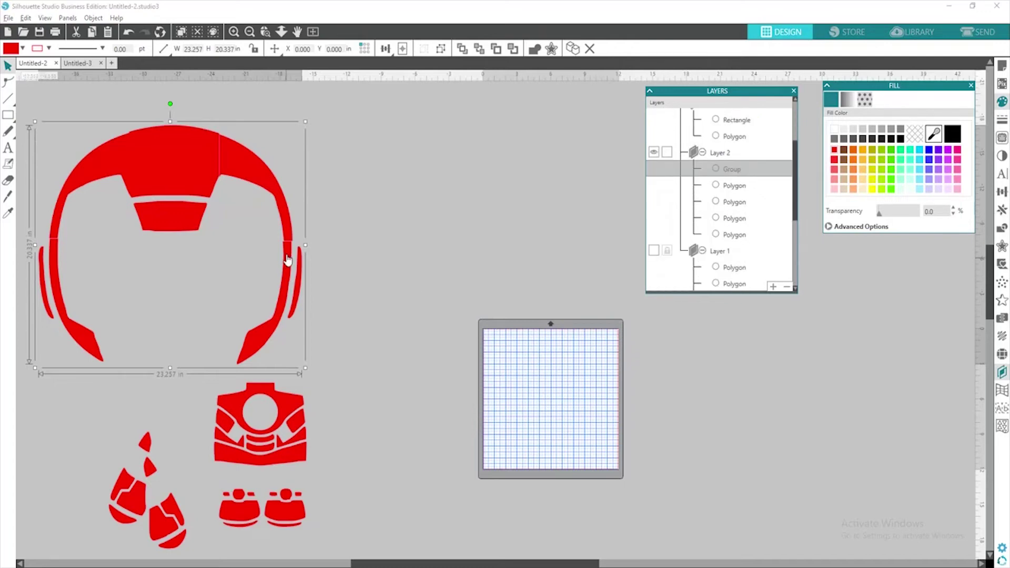
drag(287, 260, 365, 270)
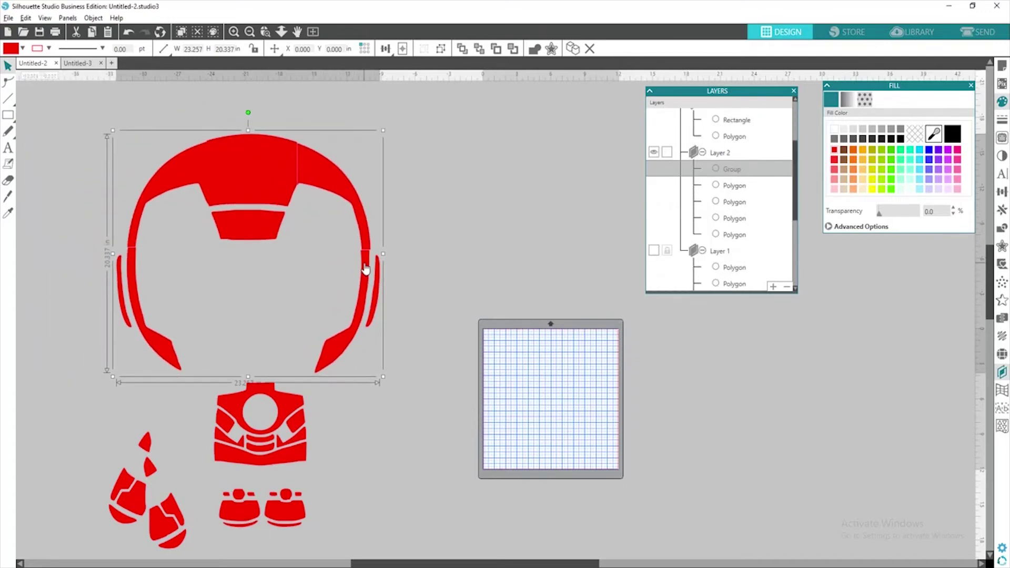
Hide Layer 2 and show Layer 3 with the yellow faceplate and small body pieces.
click(654, 153)
scroll(668, 189, up, 2)
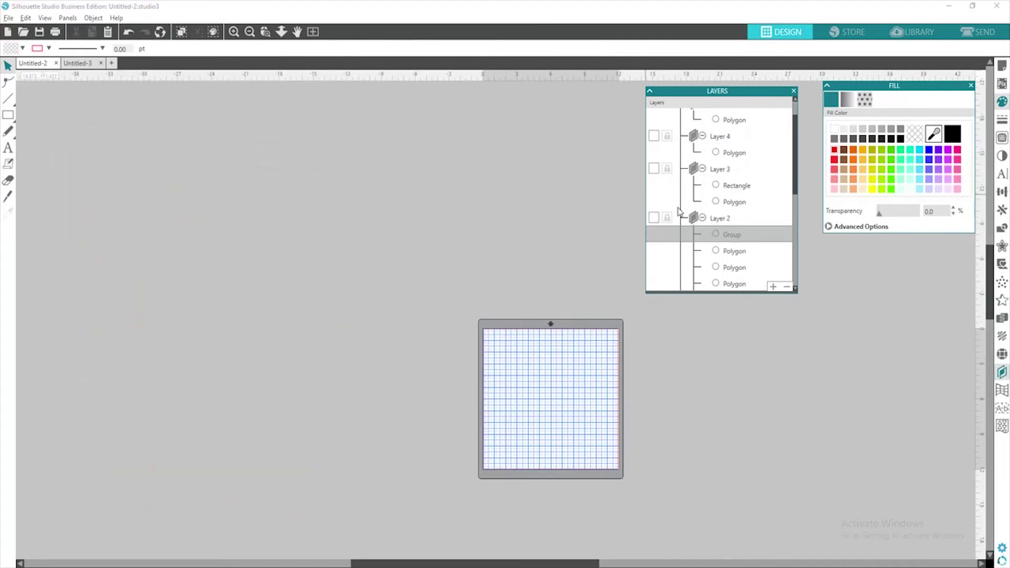
click(658, 169)
click(481, 301)
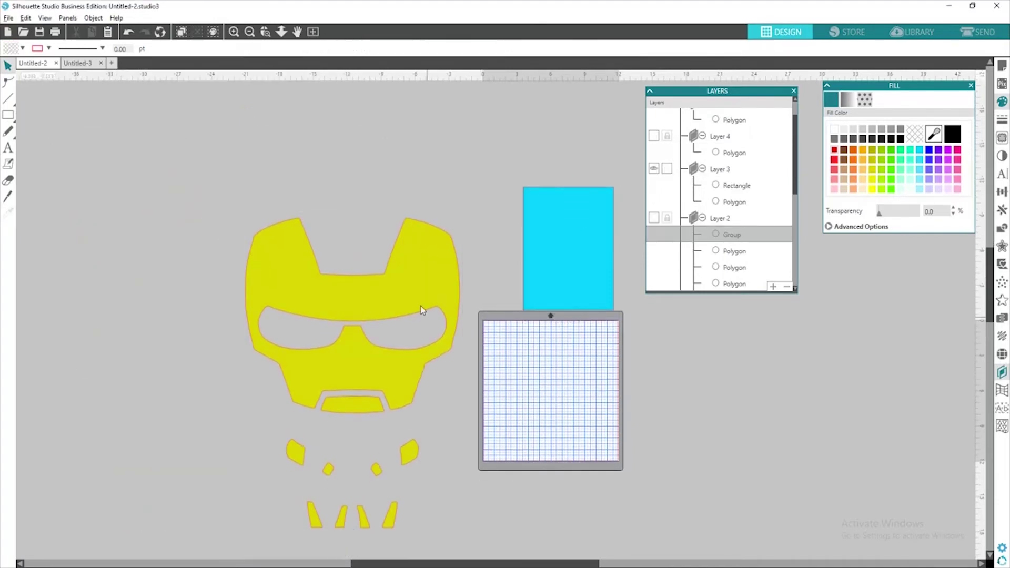
Reposition the yellow pieces and cover the upper faceplate with a row of three abutting cyan sheet rectangles.
click(416, 303)
drag(415, 303, 209, 213)
click(209, 213)
key(ctrl+d)
drag(299, 282, 352, 239)
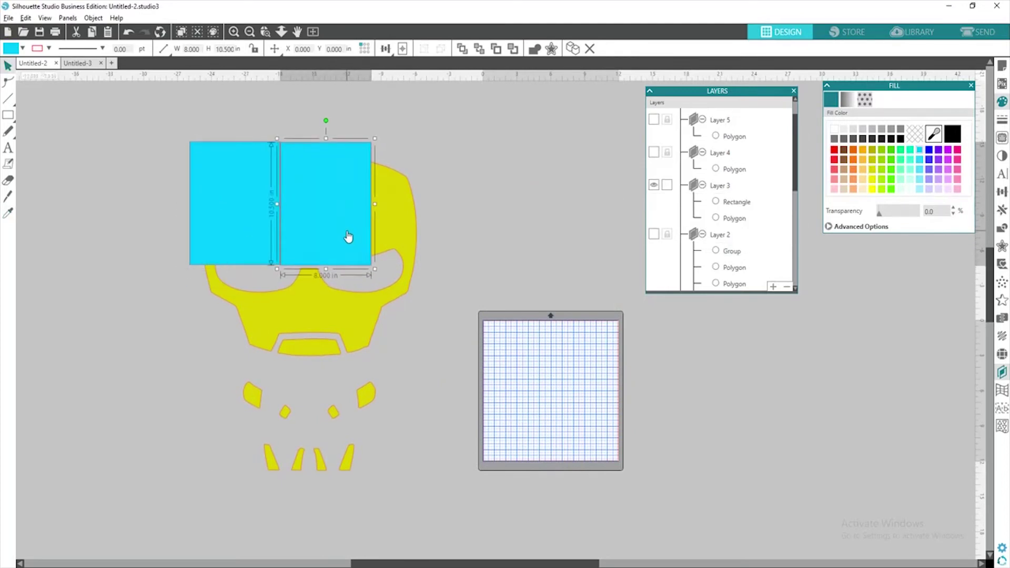
key(ctrl+d)
drag(275, 282, 421, 244)
click(258, 243)
drag(257, 242, 254, 242)
drag(357, 242, 350, 241)
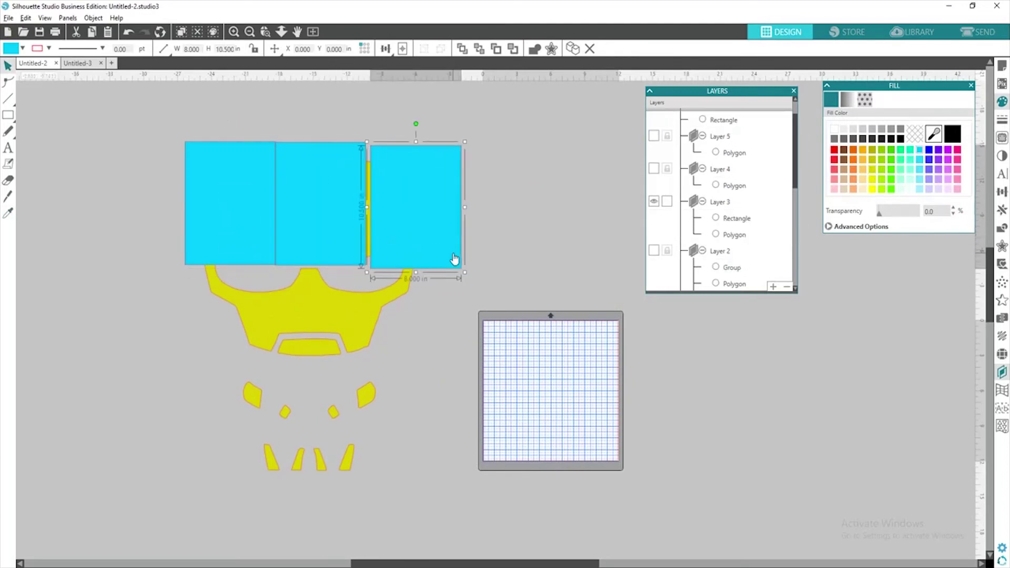
Duplicate the row of three cyan rectangles and place the copies over the cutting mat, clear of the faceplate.
drag(455, 255, 179, 134)
key(ctrl+d)
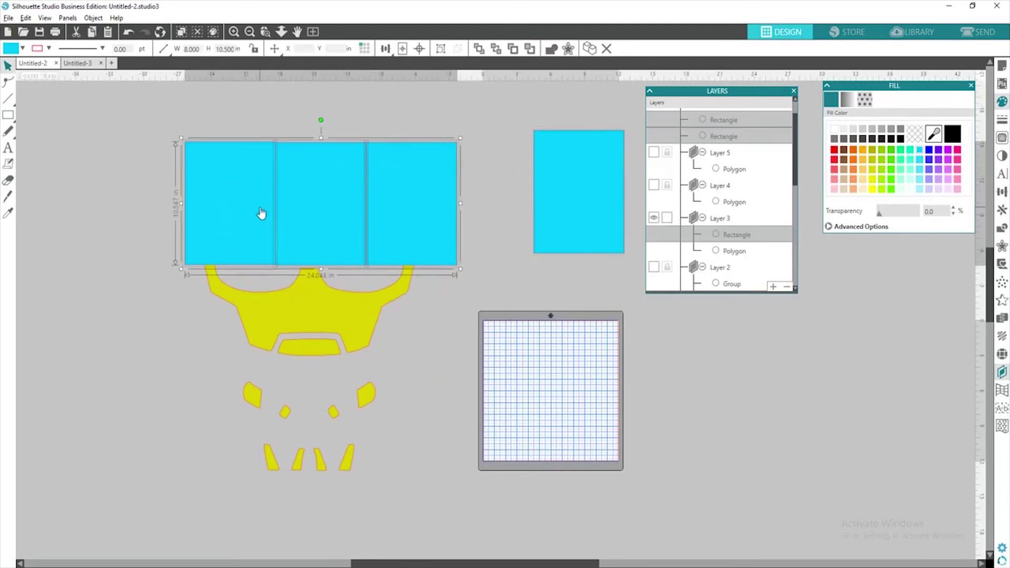
key(ctrl+d)
drag(496, 232, 591, 360)
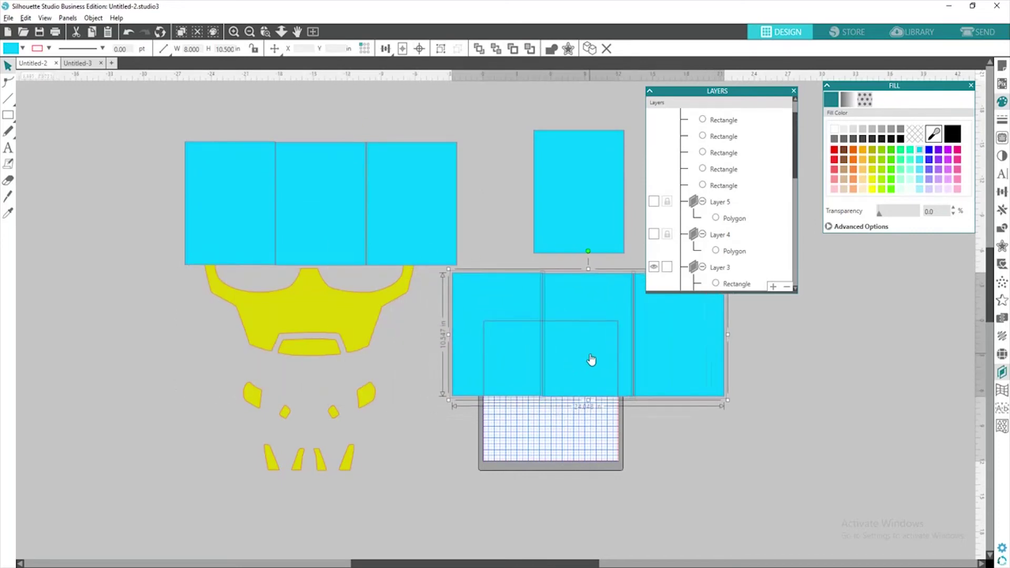
Release the compound path of the yellow layer so its pieces can be moved separately.
click(305, 331)
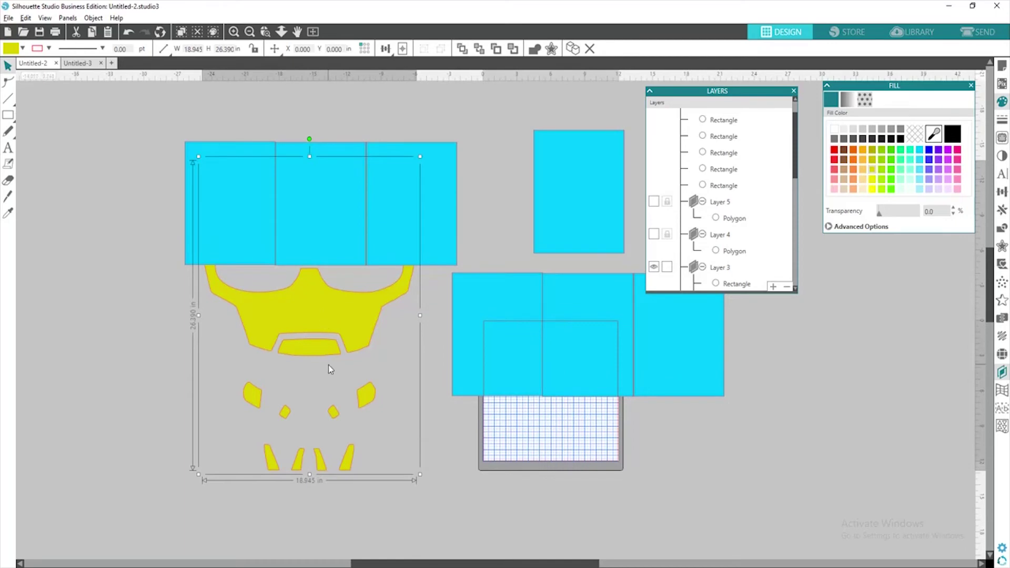
right_click(325, 337)
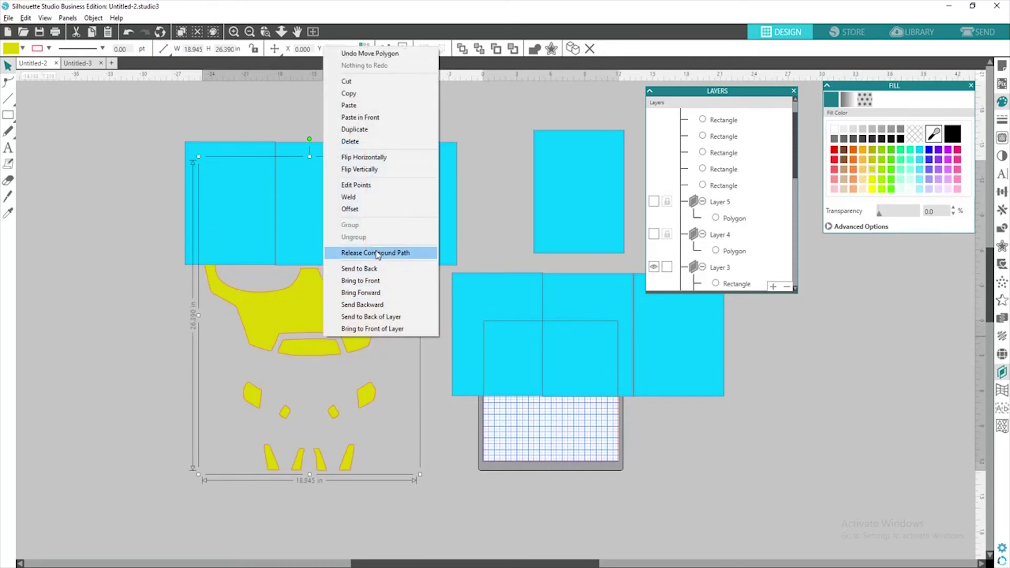
click(378, 252)
click(412, 466)
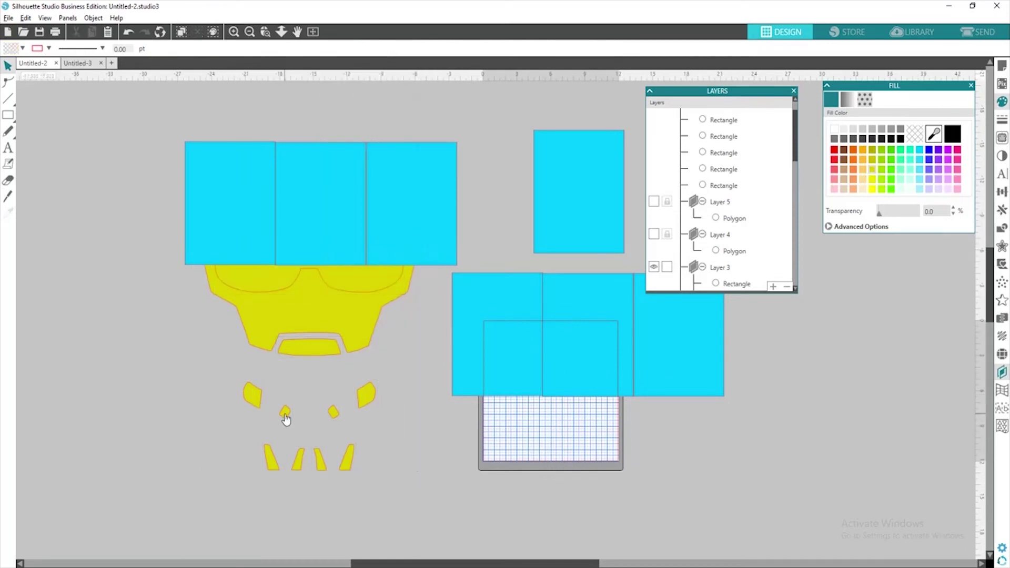
Check the small yellow pieces against one sheet rectangle, then arrange them in a compact two-column cluster below the faceplate.
drag(492, 367, 256, 461)
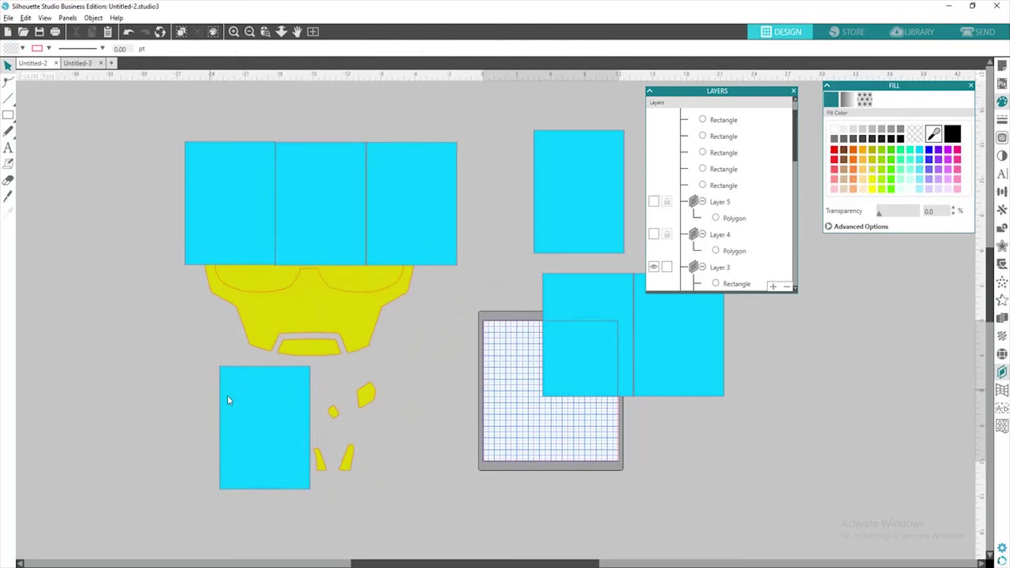
drag(228, 401, 98, 395)
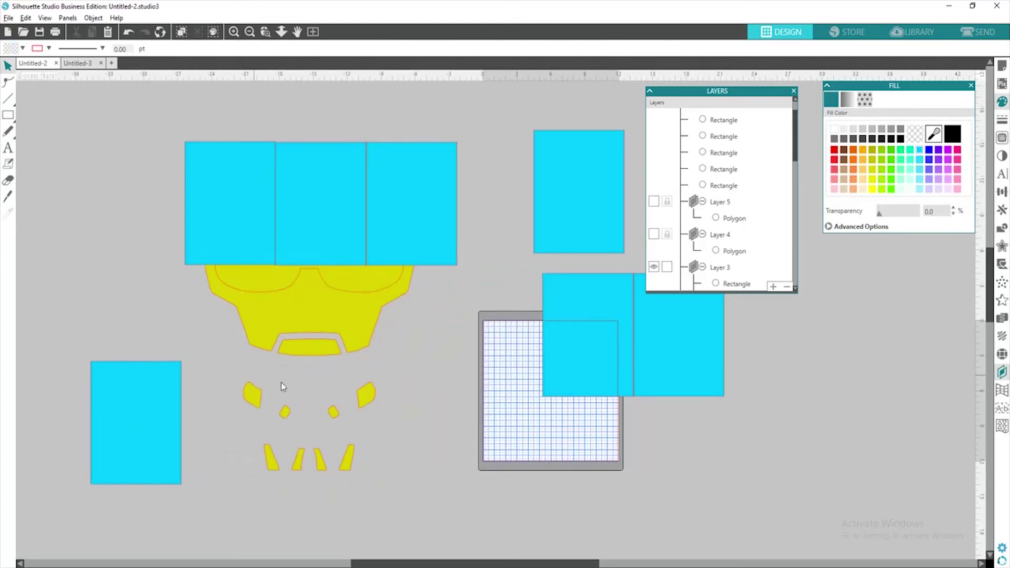
drag(284, 413, 296, 436)
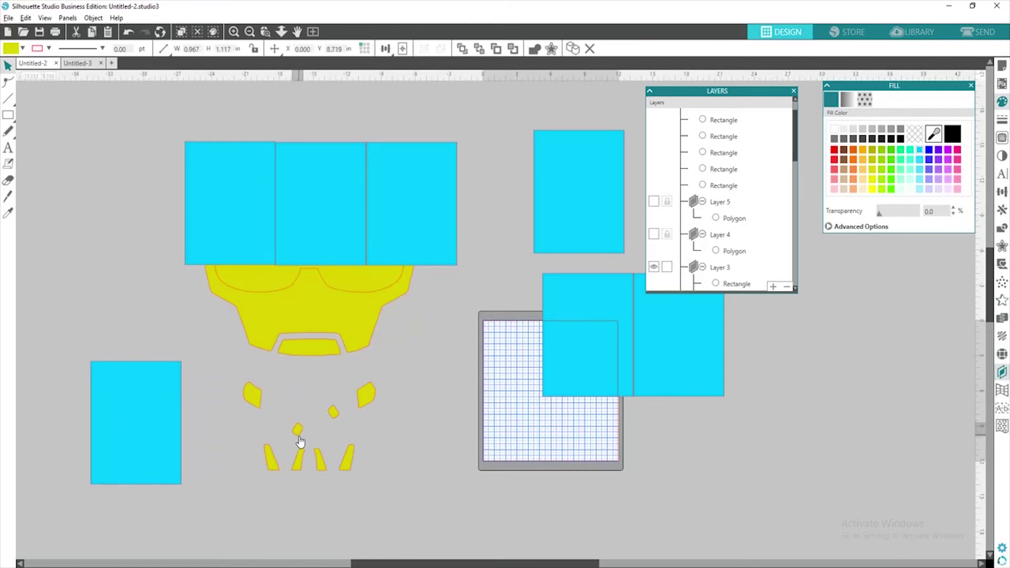
drag(259, 406, 281, 445)
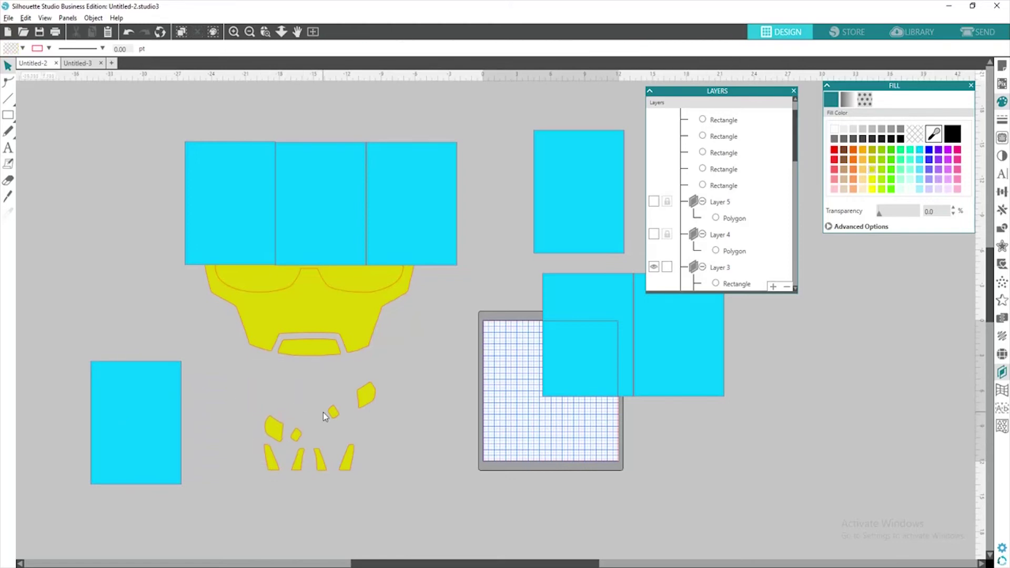
drag(333, 416, 278, 412)
drag(369, 399, 309, 412)
click(326, 459)
drag(322, 463, 273, 492)
drag(350, 472, 295, 503)
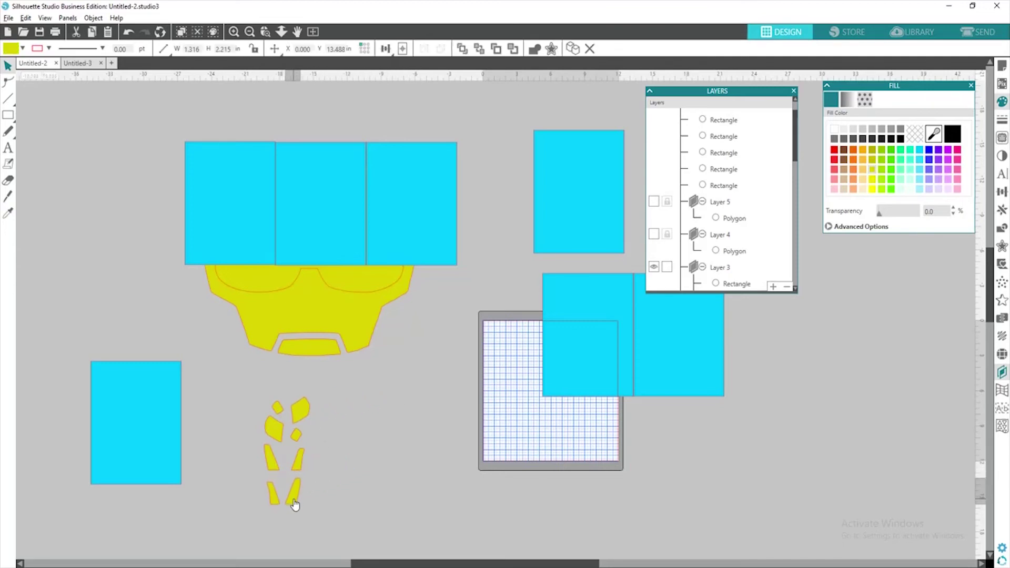
click(263, 426)
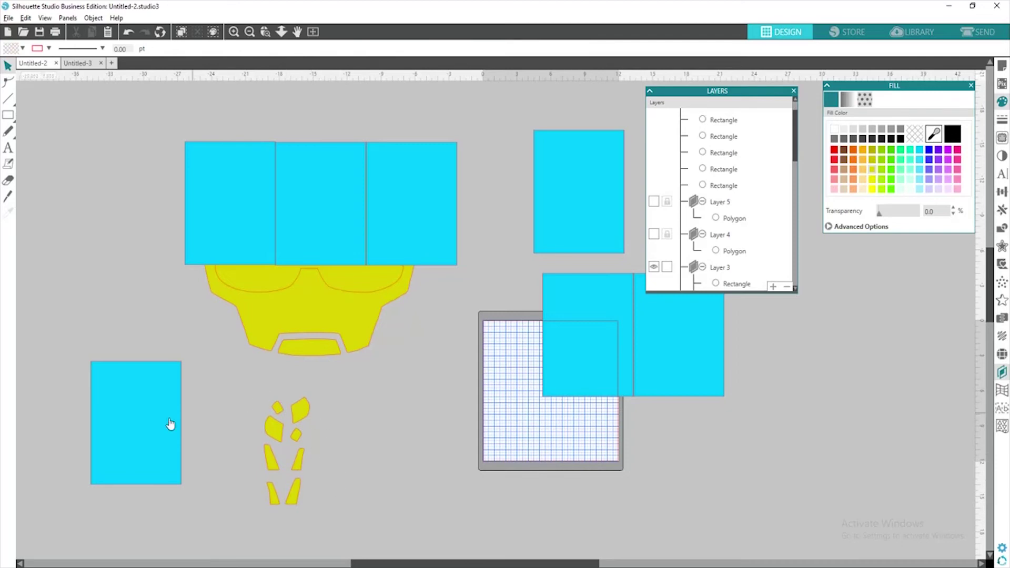
drag(170, 424, 257, 334)
drag(595, 346, 323, 341)
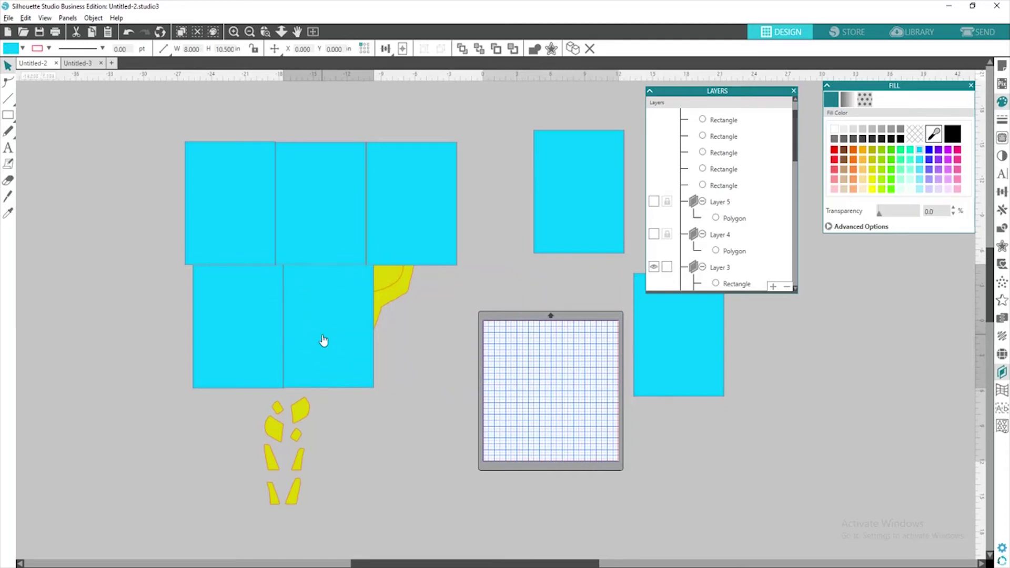
key(ctrl+z)
key(ctrl+z)
key(ctrl+z)
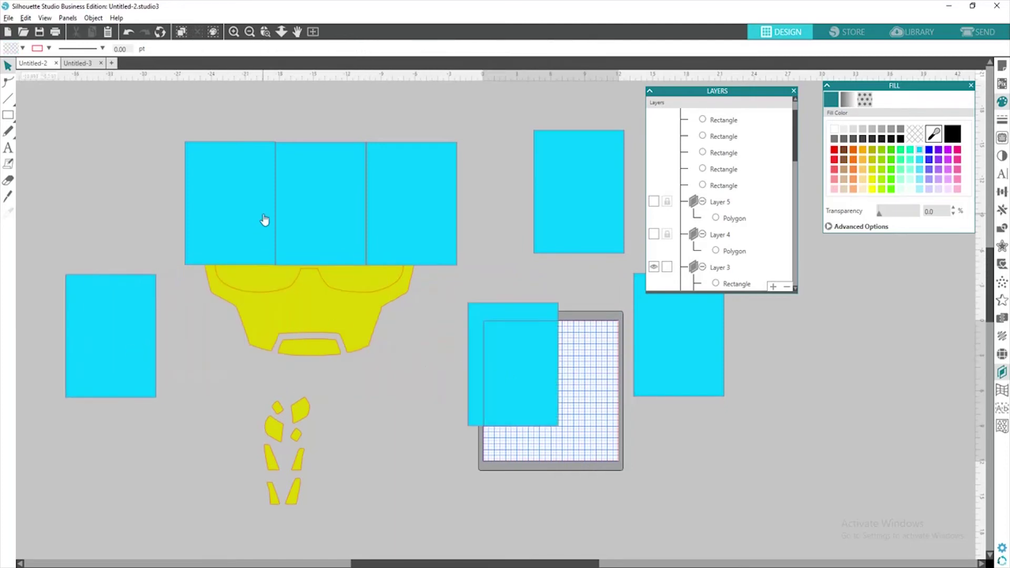
Move the three rectangles off the faceplate and make the faceplate, eye and mouth shapes one compound path.
drag(265, 220, 191, 178)
drag(325, 192, 343, 140)
drag(423, 205, 496, 180)
drag(334, 161, 406, 151)
drag(210, 158, 362, 363)
right_click(330, 322)
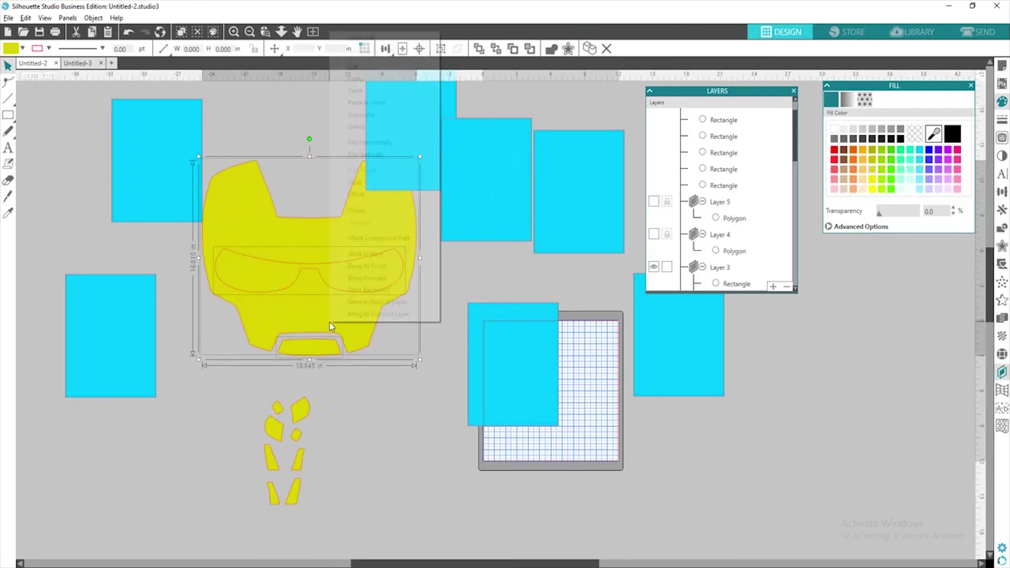
click(387, 238)
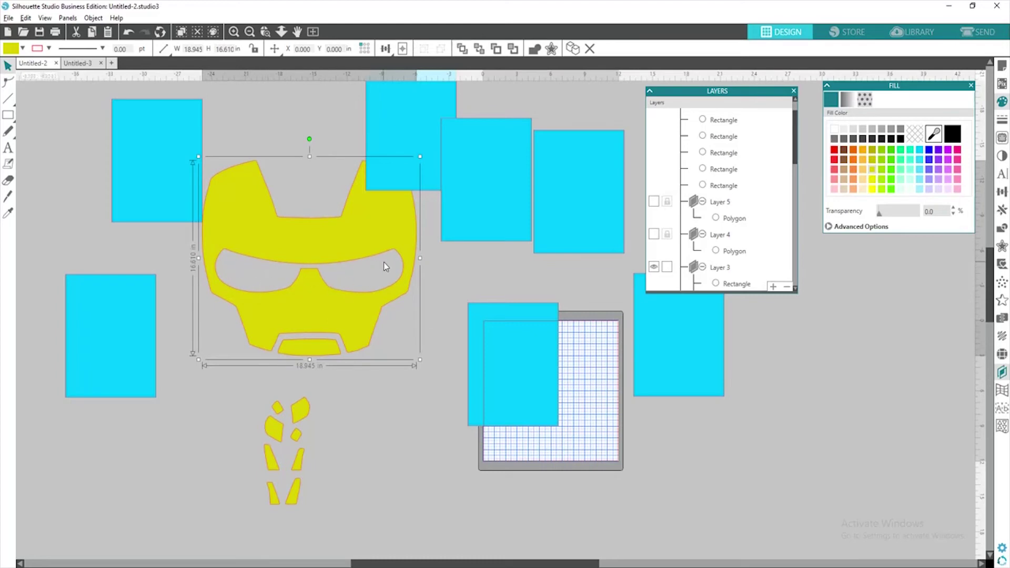
Make the small yellow pieces one compound path and move them away from the faceplate.
drag(252, 382, 339, 521)
right_click(291, 469)
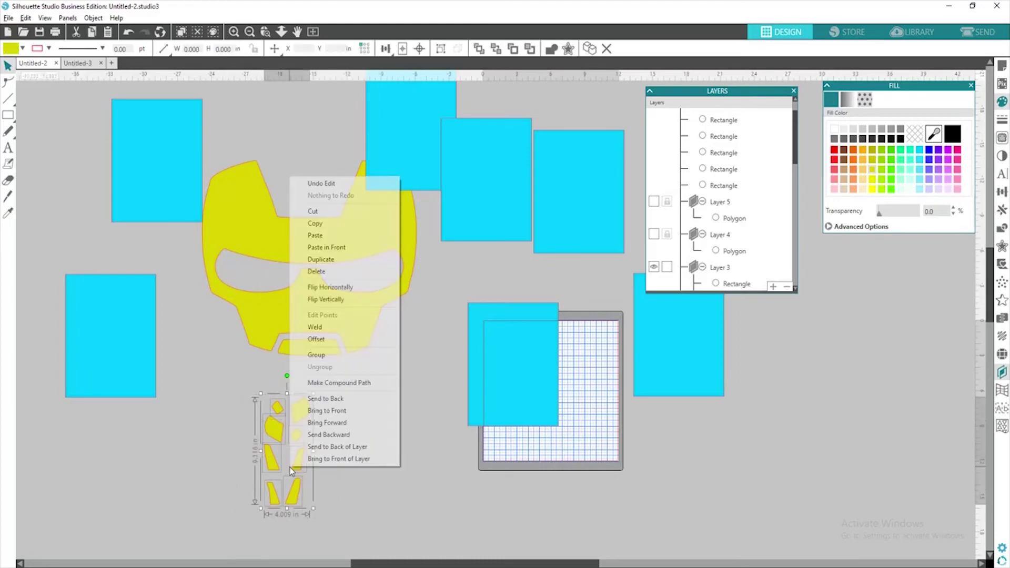
click(341, 385)
drag(302, 441, 194, 464)
Cover the whole faceplate with two rows of three abutting cyan rectangles.
drag(173, 203, 250, 235)
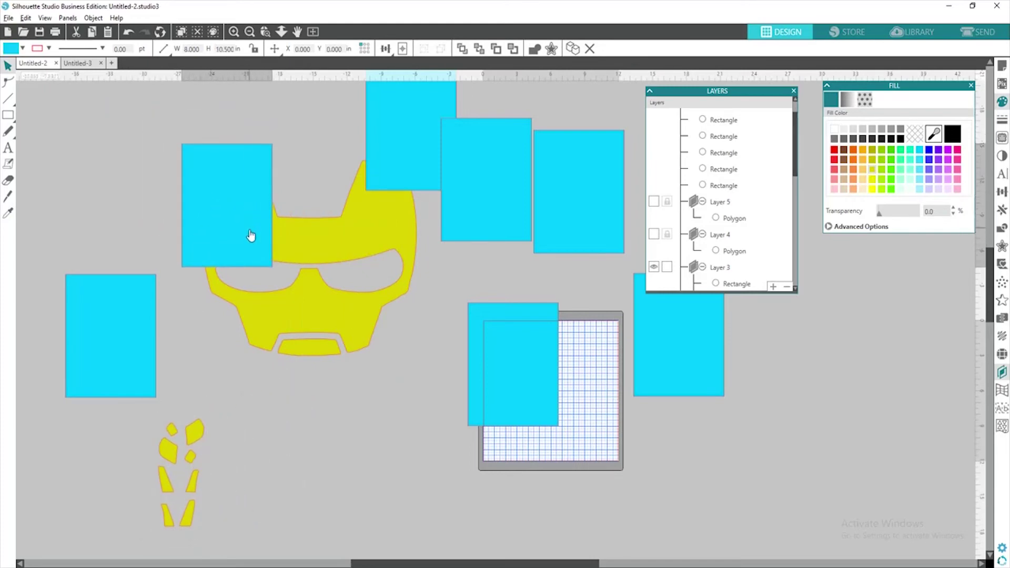
drag(384, 197, 310, 264)
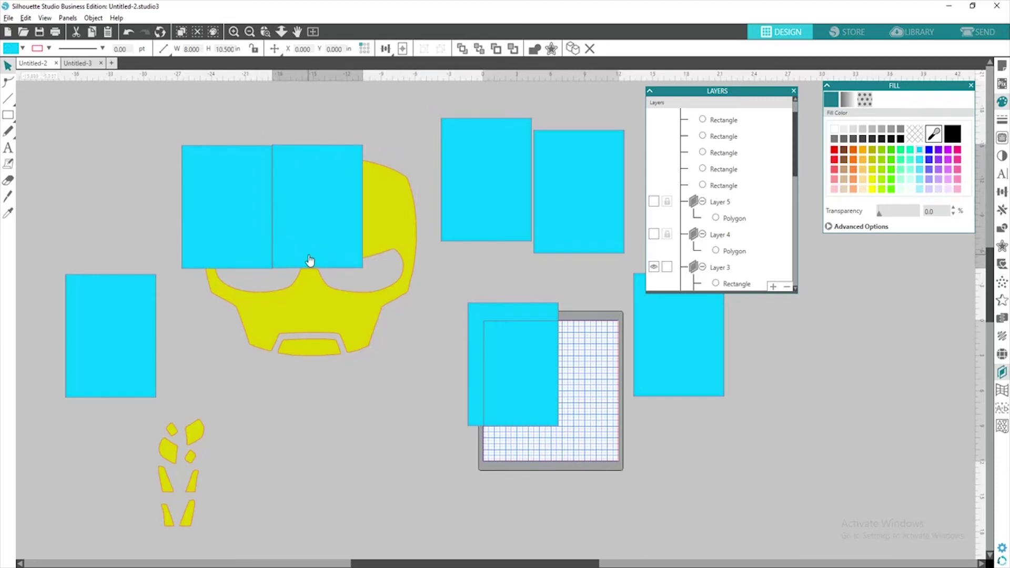
click(257, 265)
drag(485, 221, 406, 245)
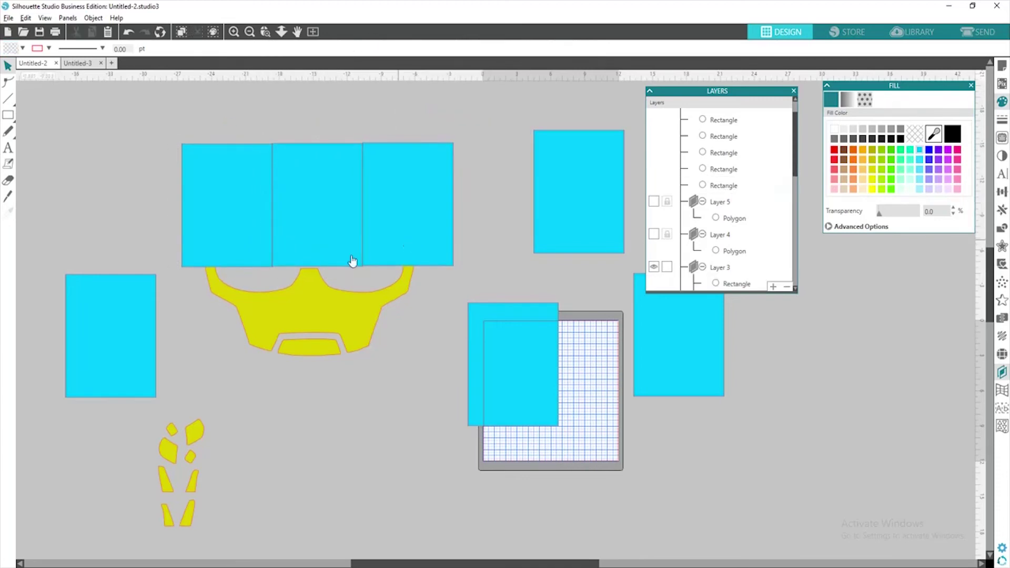
drag(131, 354, 247, 348)
drag(526, 367, 329, 331)
drag(657, 373, 383, 366)
click(270, 328)
drag(270, 329, 270, 328)
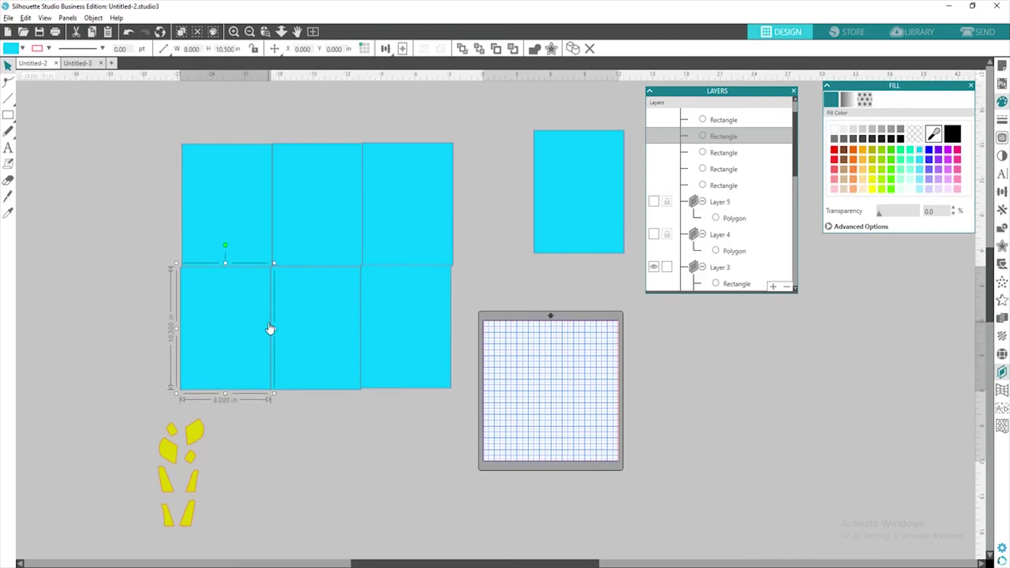
Divide the faceplate with the three upper rectangles and reassemble the resulting forehead pieces in an empty area.
drag(161, 114, 237, 231)
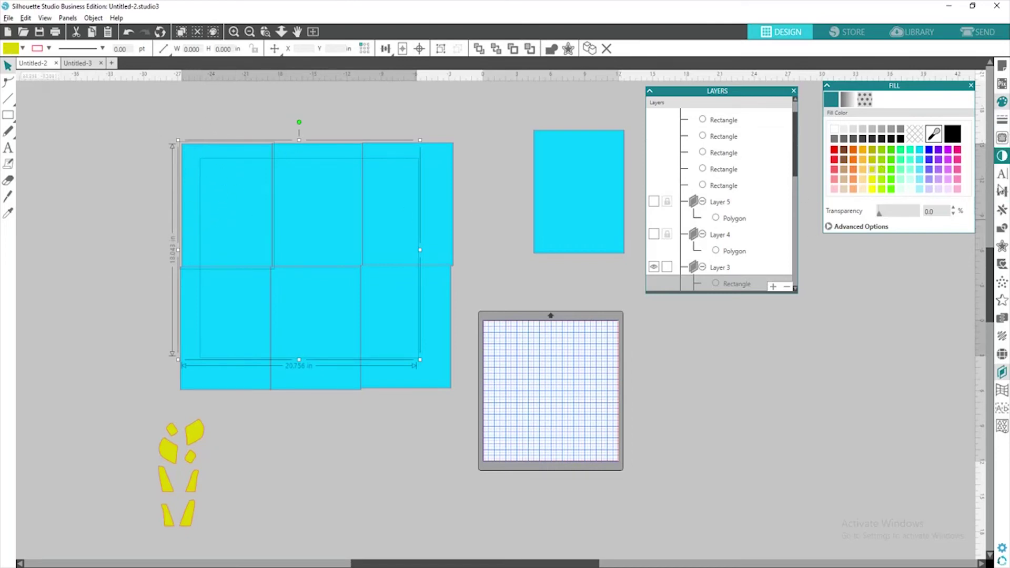
click(1003, 228)
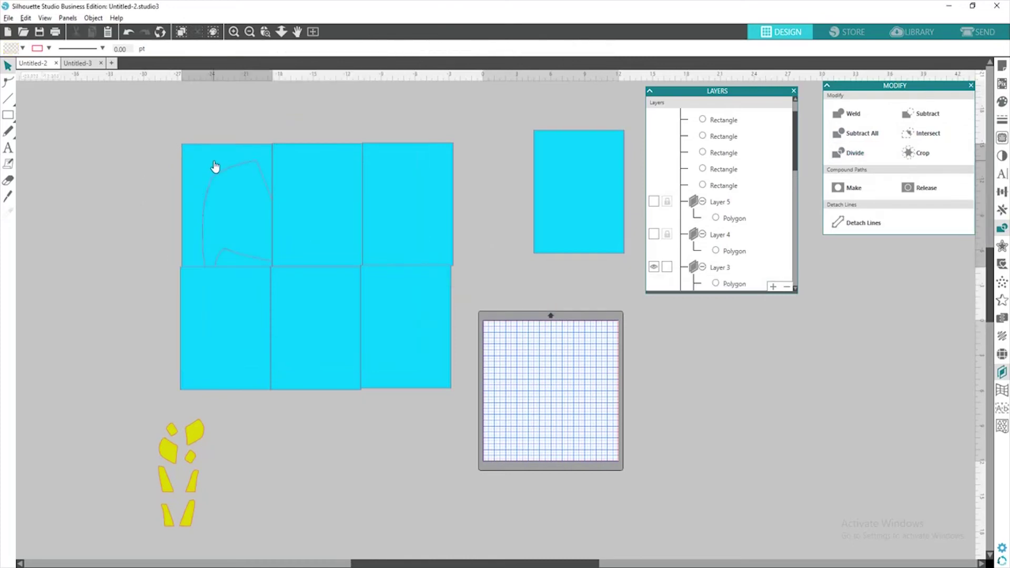
drag(214, 165, 79, 129)
drag(305, 184, 175, 173)
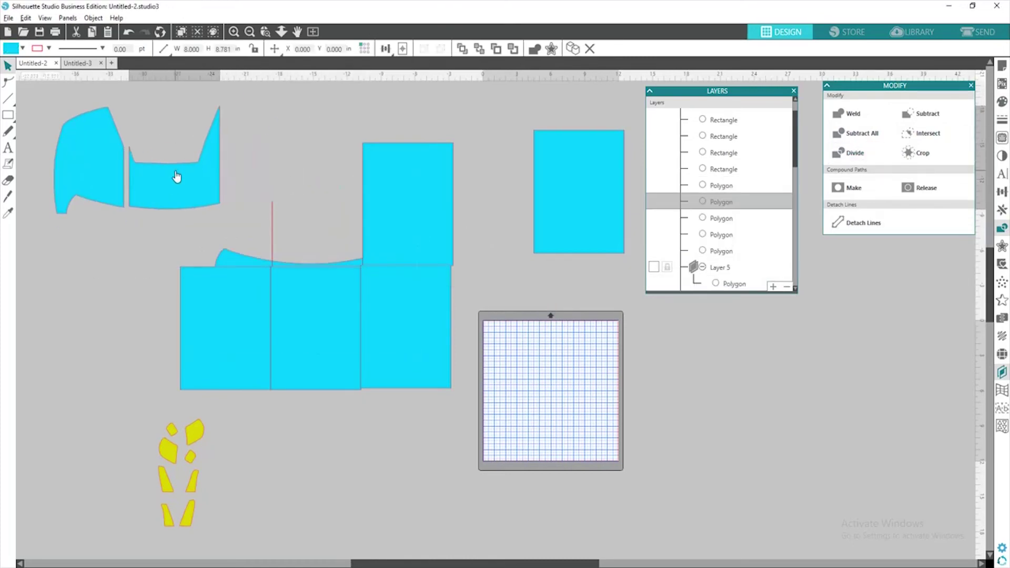
drag(383, 214, 235, 160)
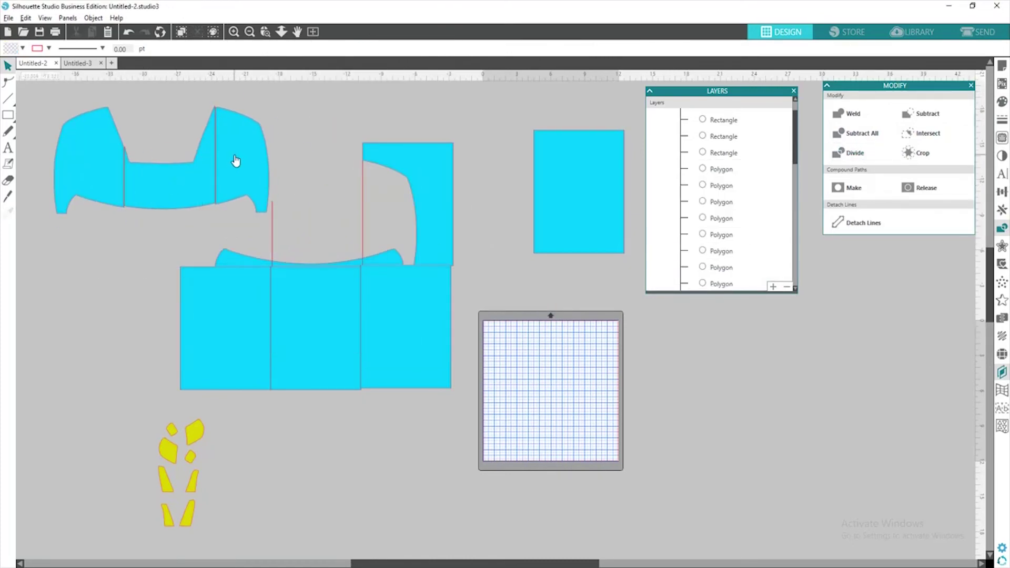
Delete the leftover rectangle and eye-opening scraps above the lower row of rectangles.
click(435, 255)
key(Delete)
click(272, 251)
key(Delete)
click(391, 261)
key(Delete)
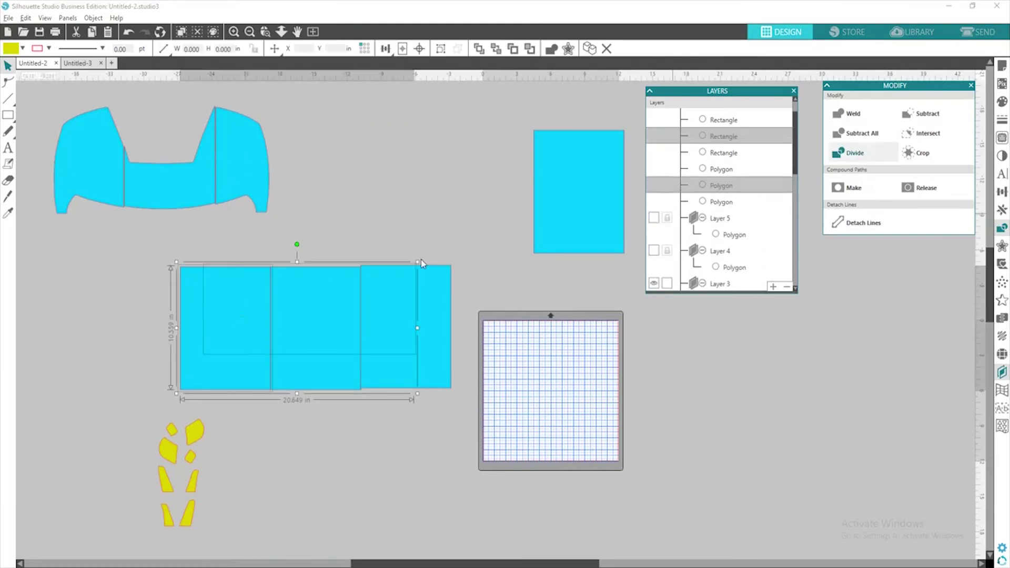
Divide the faceplate with the lower-left rectangle, delete the offcut, and place the cheek piece under the forehead pieces.
click(855, 153)
drag(233, 368, 154, 368)
key(ctrl+z)
click(237, 354)
key(Delete)
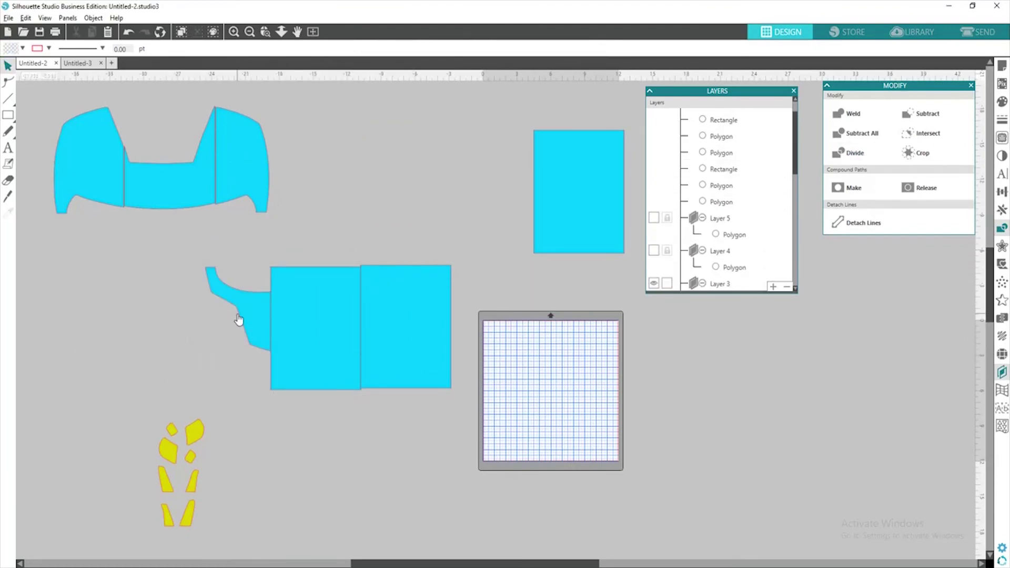
drag(239, 316, 91, 267)
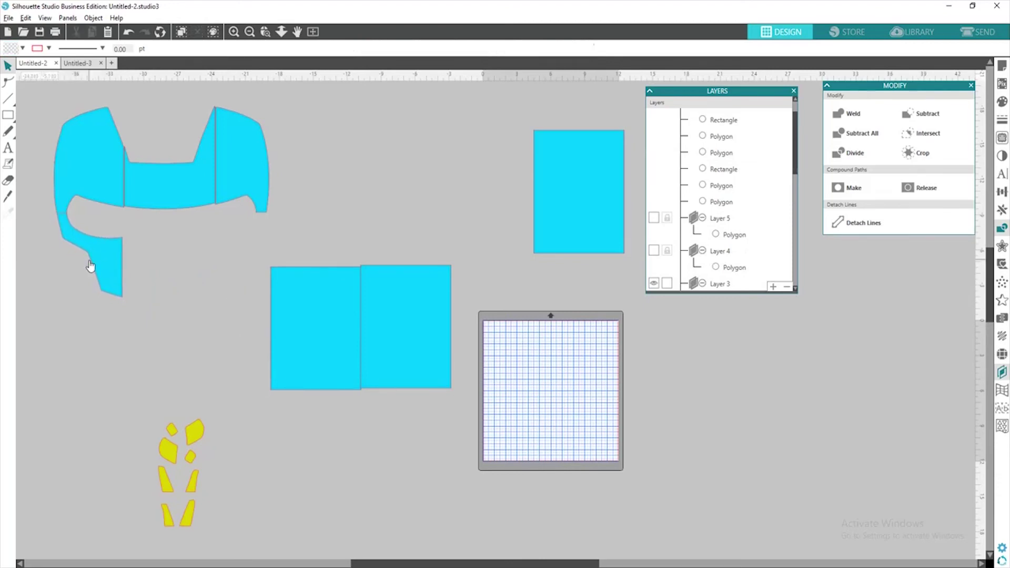
Divide the faceplate with the lower-middle rectangle and delete the offcuts above and below the nose and mouth pieces.
click(318, 354)
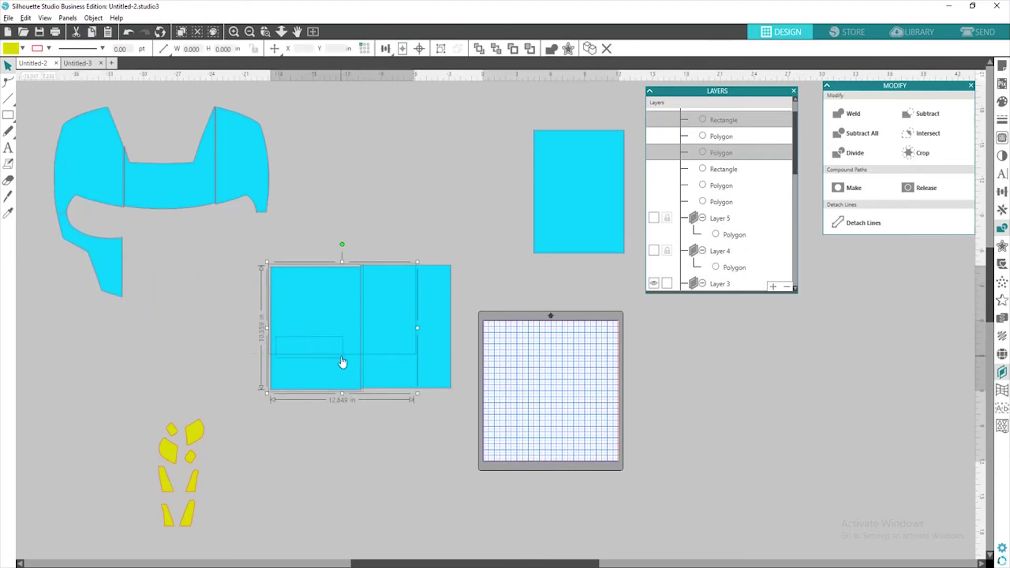
click(862, 155)
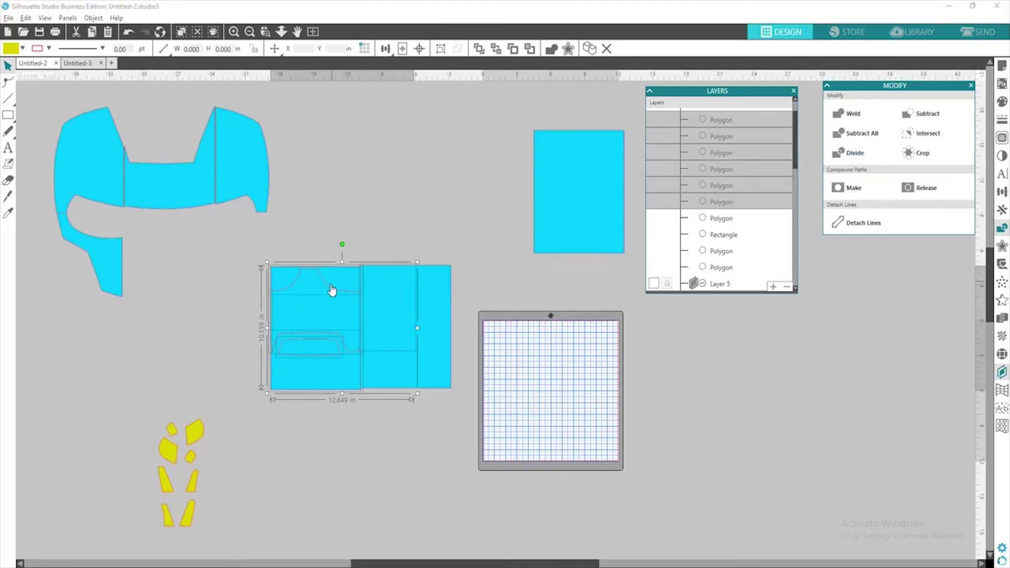
mouse_move(336, 383)
mouse_down()
mouse_move(241, 402)
mouse_move(335, 380)
mouse_up()
click(316, 440)
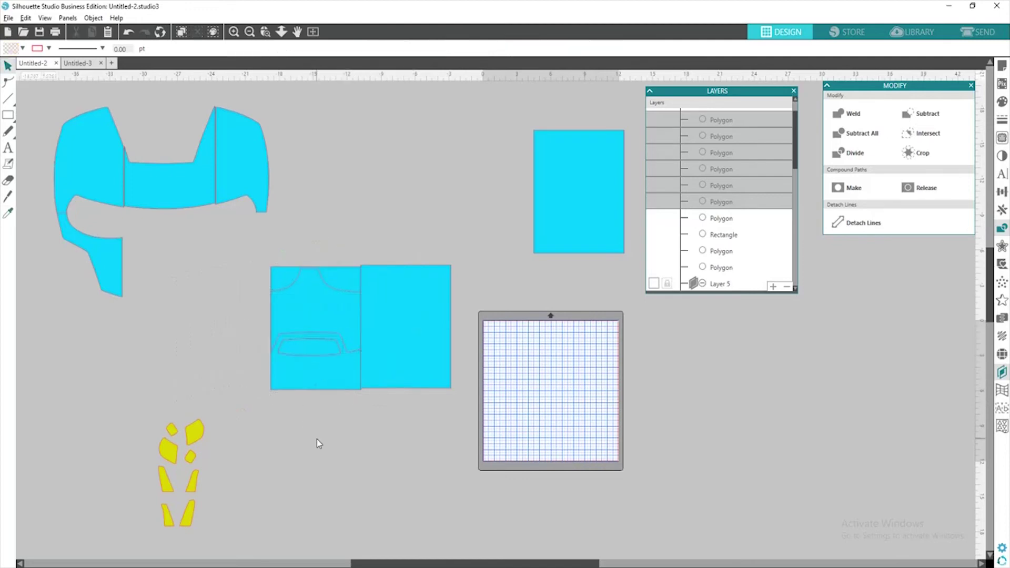
click(327, 380)
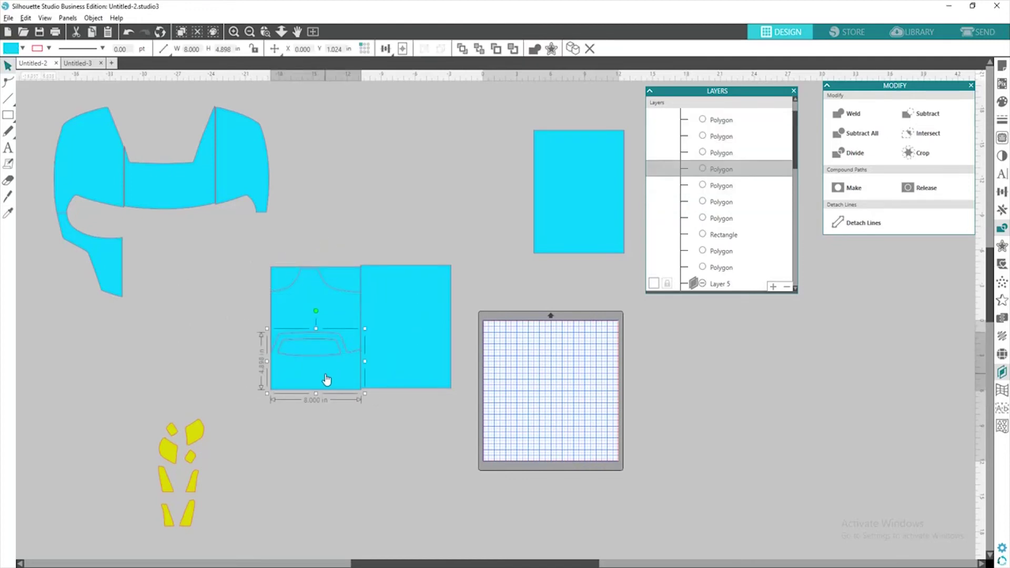
key(Delete)
click(349, 277)
key(Delete)
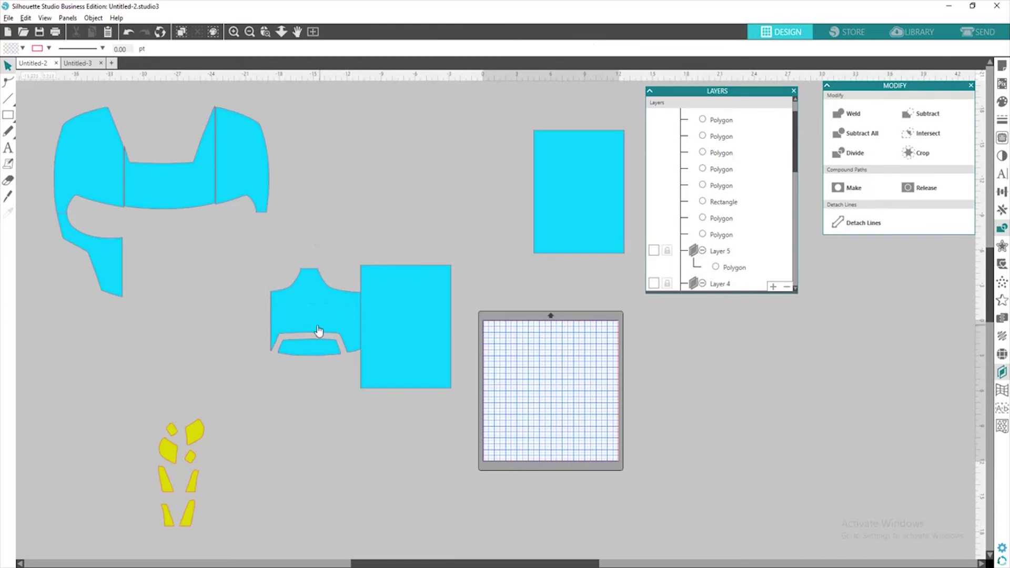
Reassemble the nose, mouth and divided right cheek pieces under the forehead, and place the small yellow parts beside the faceplate.
click(272, 299)
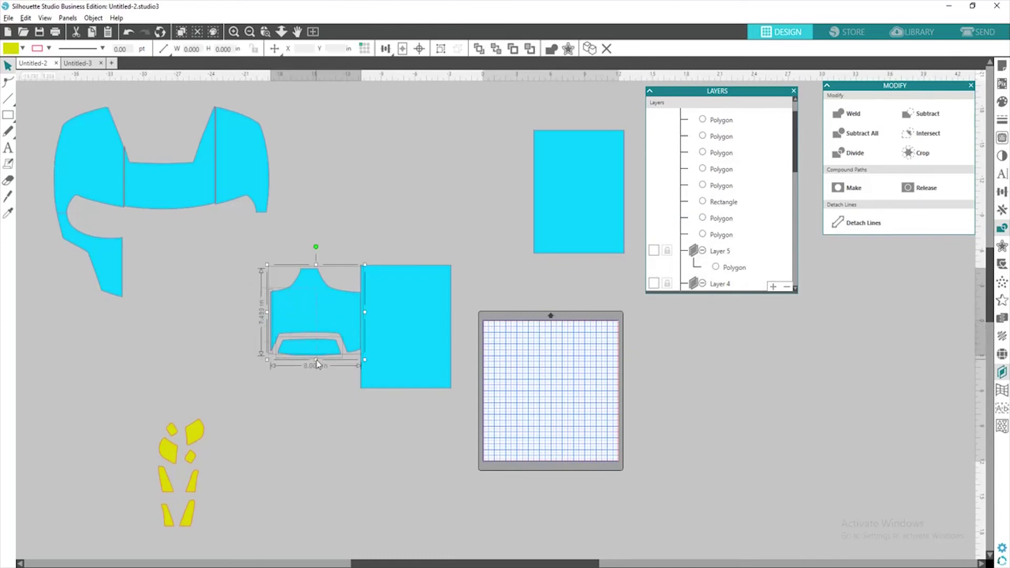
drag(338, 328, 190, 273)
click(413, 348)
drag(386, 305, 238, 253)
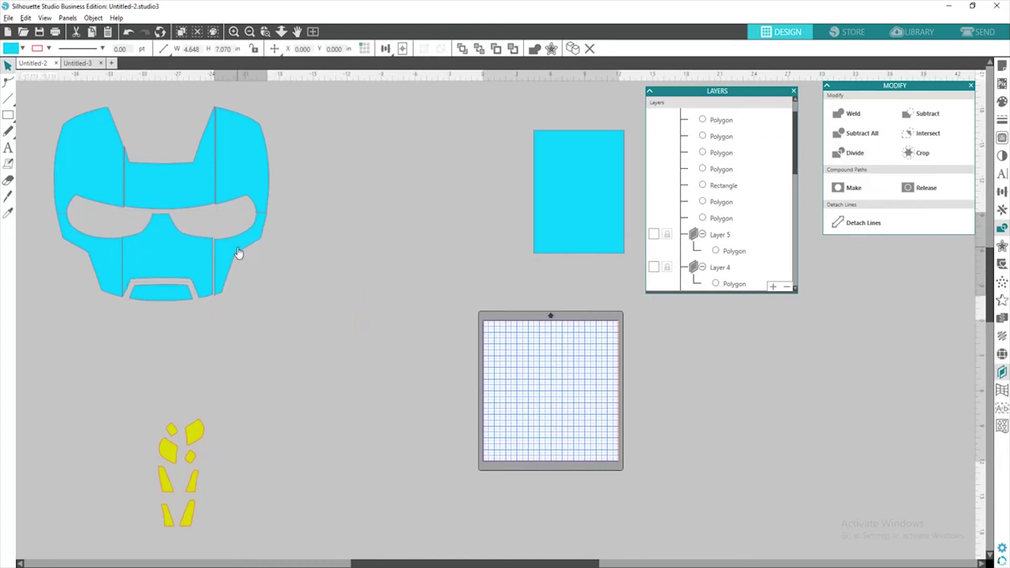
click(561, 287)
drag(165, 449, 300, 271)
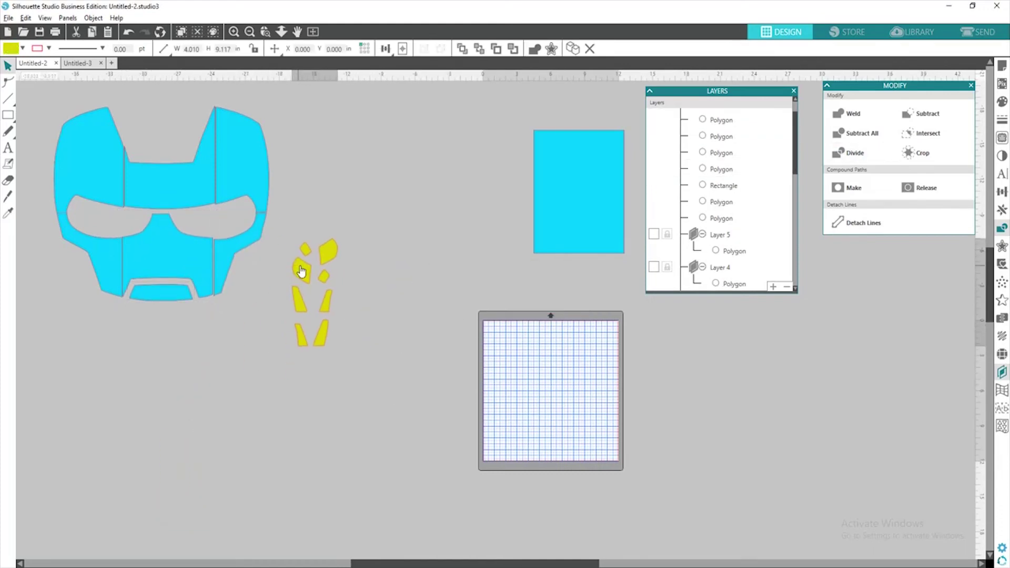
Fill all the cyan faceplate pieces, including the mouth piece, with the dark yellow of the small parts.
click(90, 137)
drag(53, 98, 257, 275)
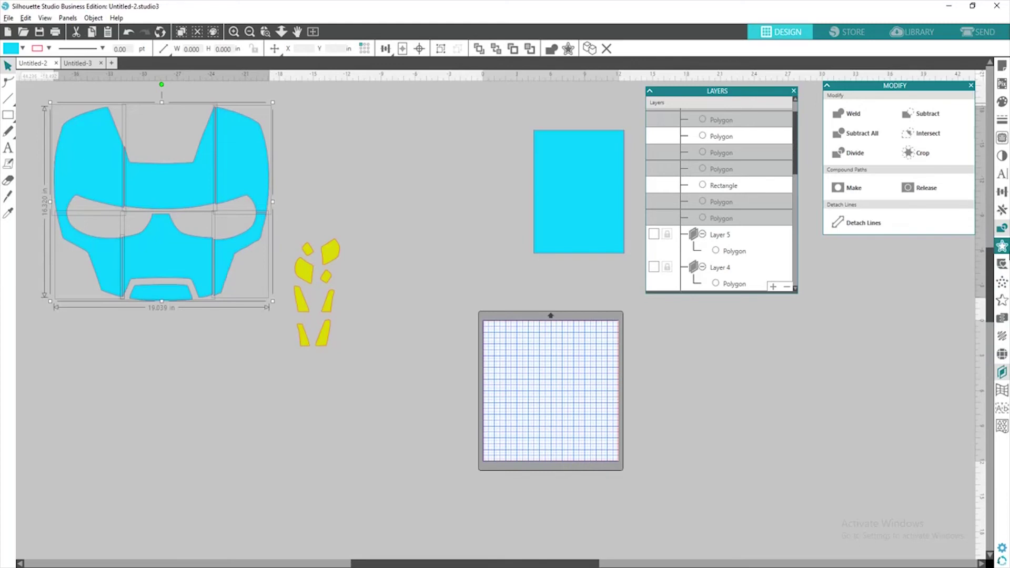
click(1002, 137)
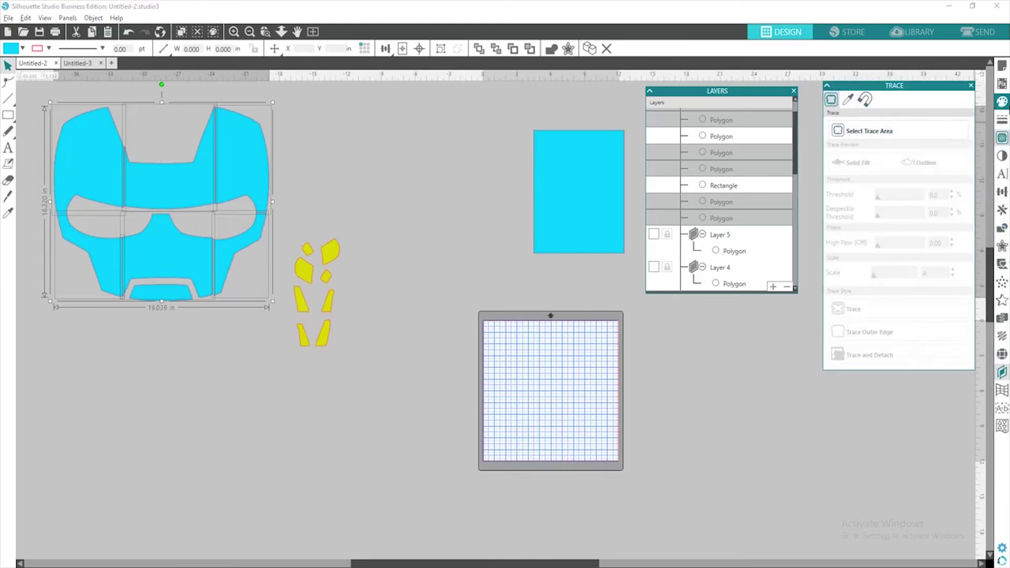
click(1003, 102)
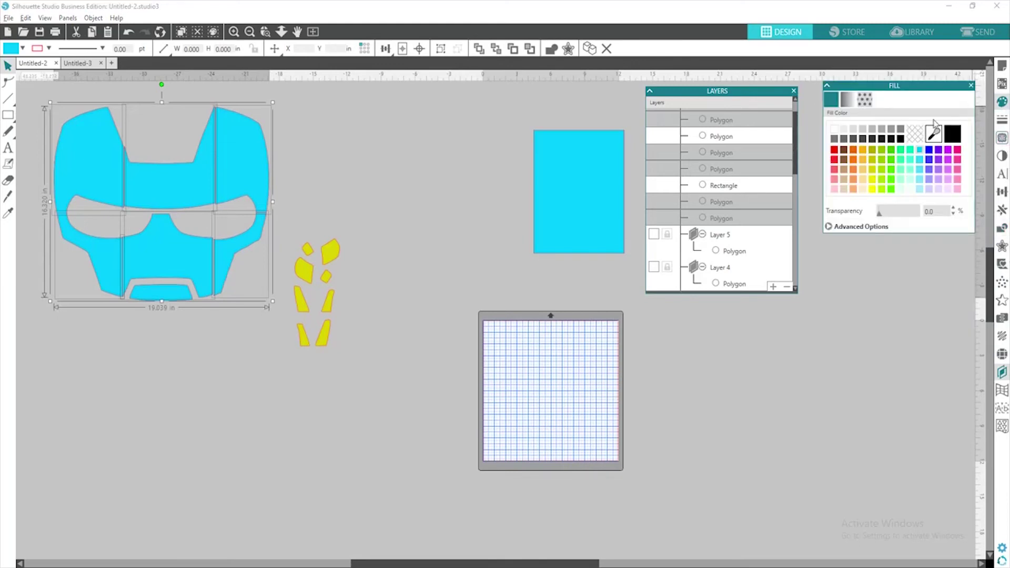
click(873, 180)
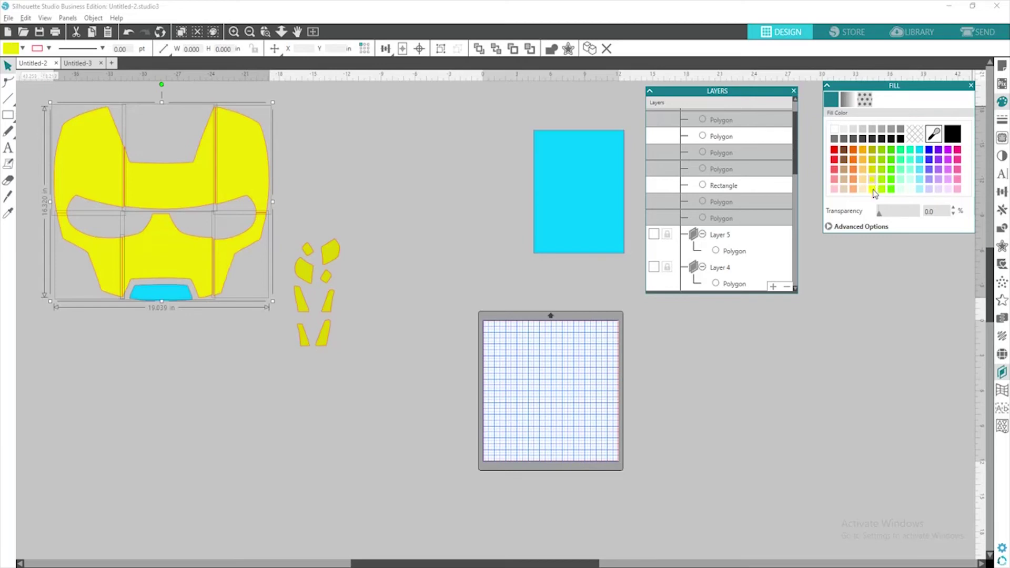
click(873, 169)
click(180, 296)
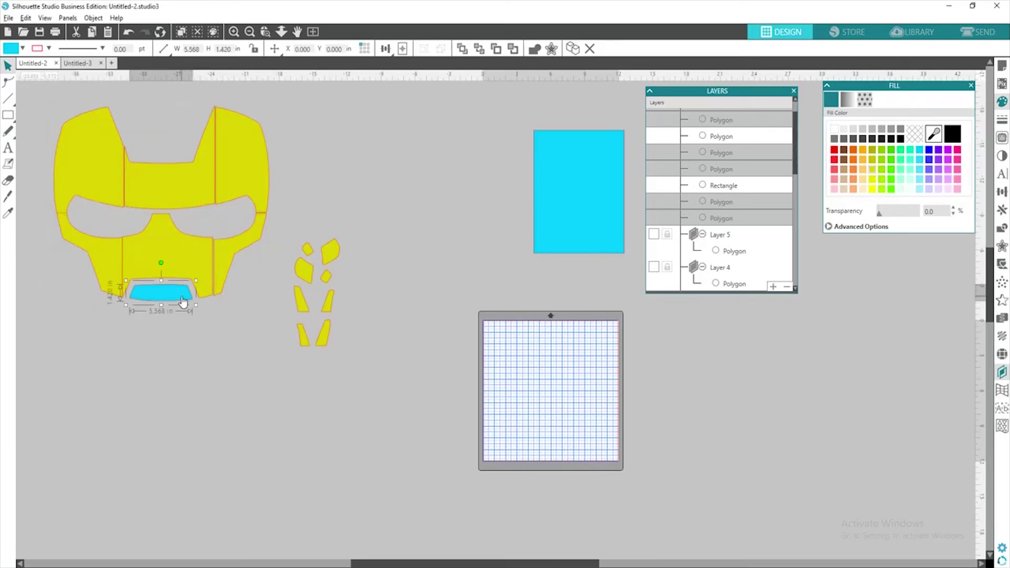
click(873, 171)
click(490, 243)
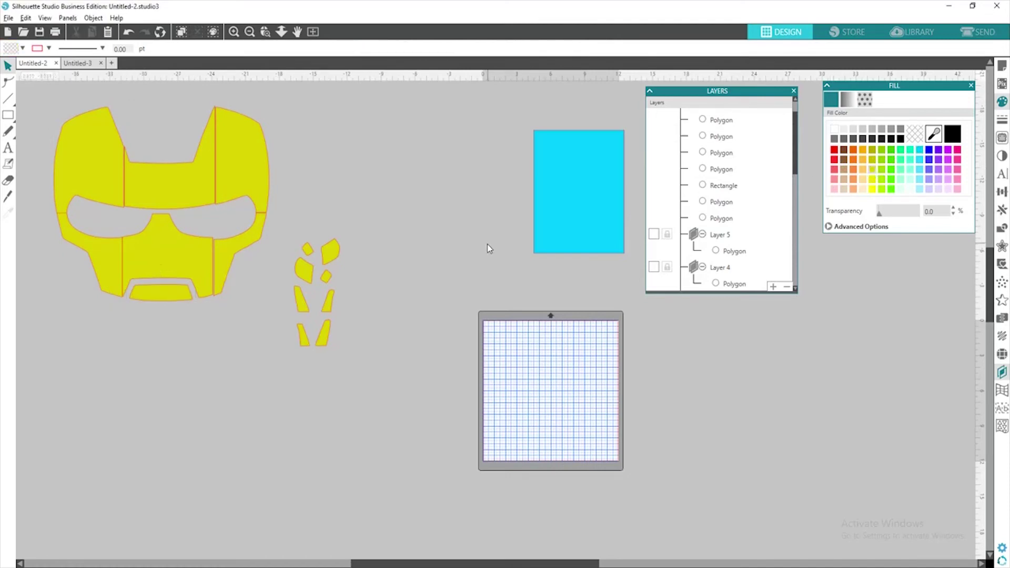
Group the faceplate pieces with the small yellow parts and put the group into Layer 3.
drag(59, 114, 379, 327)
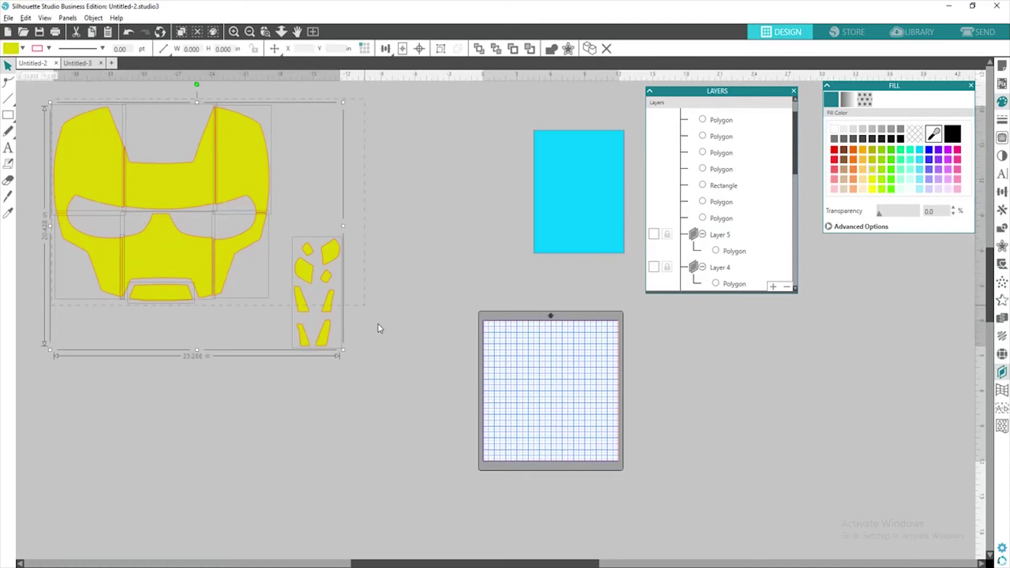
right_click(321, 340)
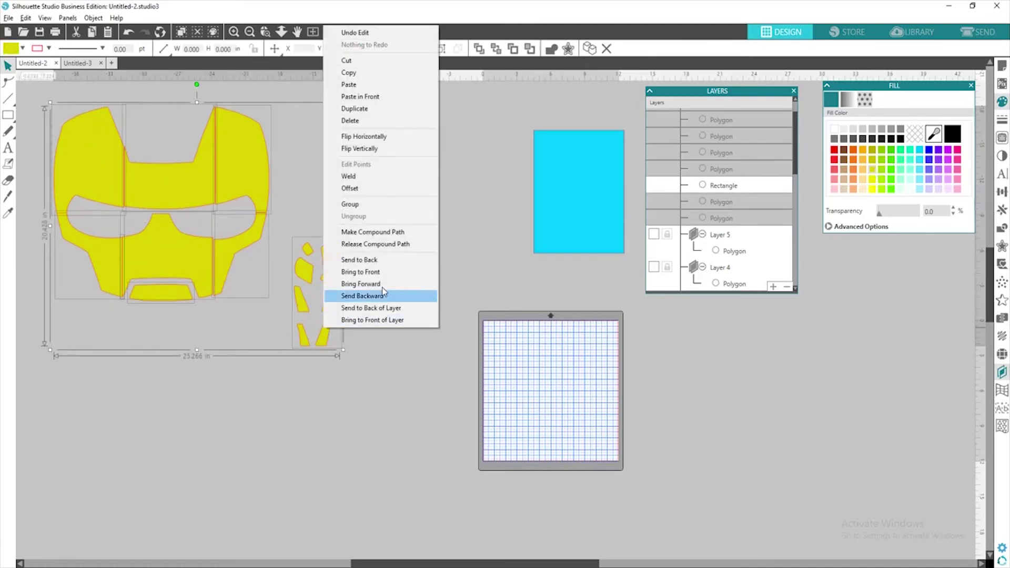
click(394, 204)
scroll(715, 216, up, 2)
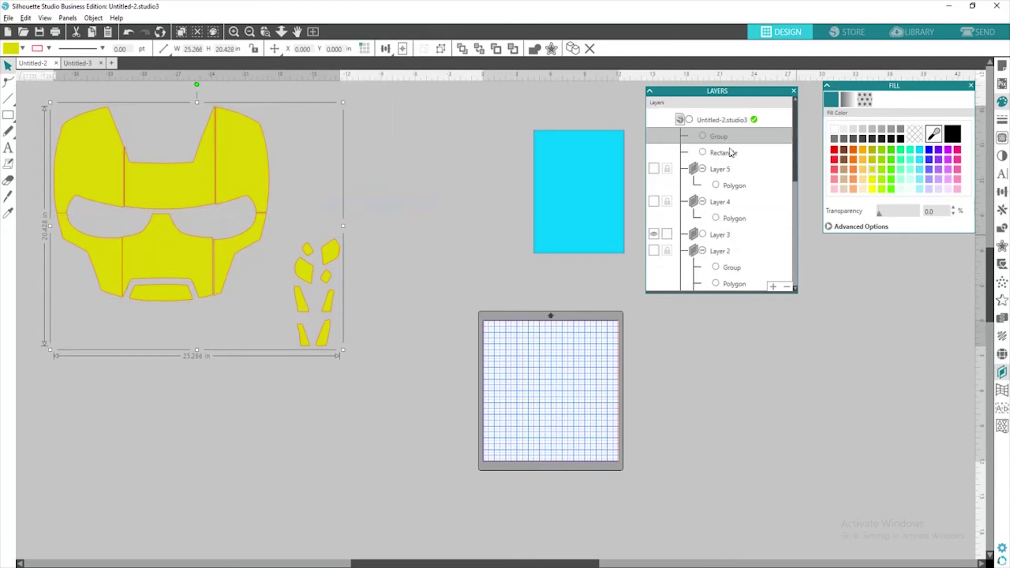
drag(706, 137, 717, 247)
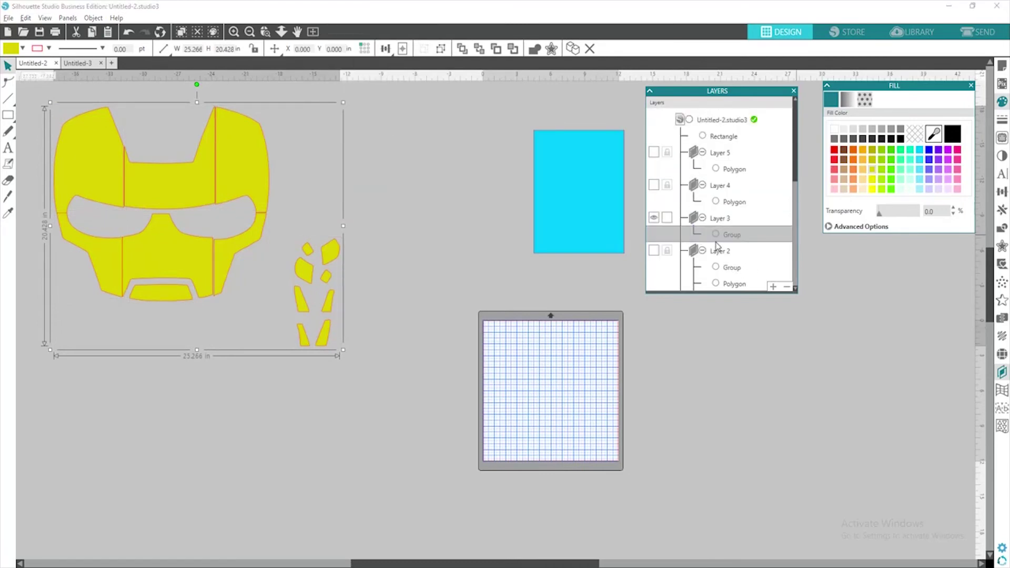
Hide Layer 3, show Layer 4, and bring the white eyes and circle up near the cyan sheet rectangle.
click(654, 219)
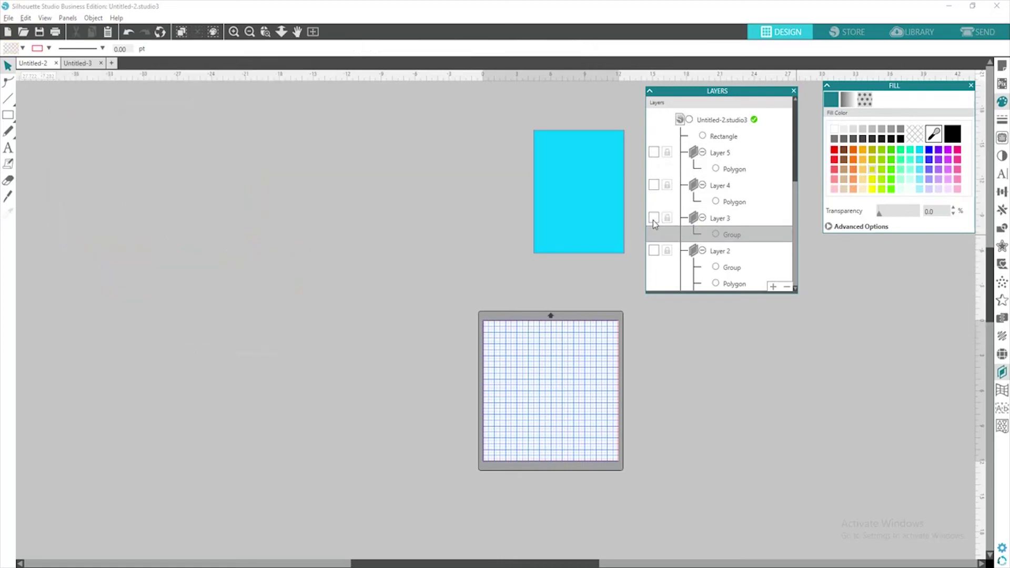
click(654, 185)
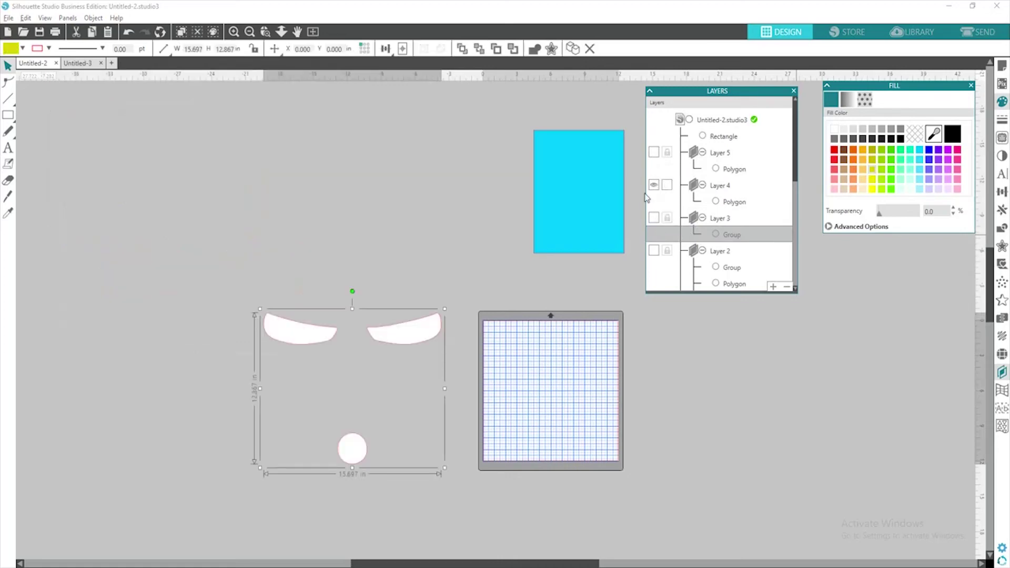
drag(409, 344, 431, 218)
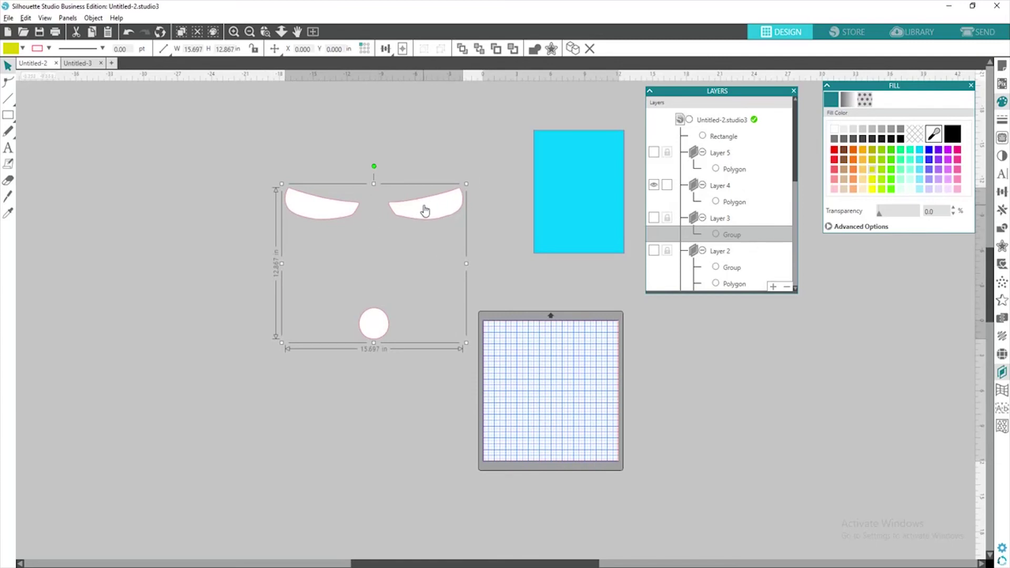
drag(422, 209, 385, 202)
click(593, 166)
drag(593, 166, 519, 228)
Release the white shapes' compound path and stack the second eye and the circle compactly under the first eye.
click(408, 210)
right_click(408, 209)
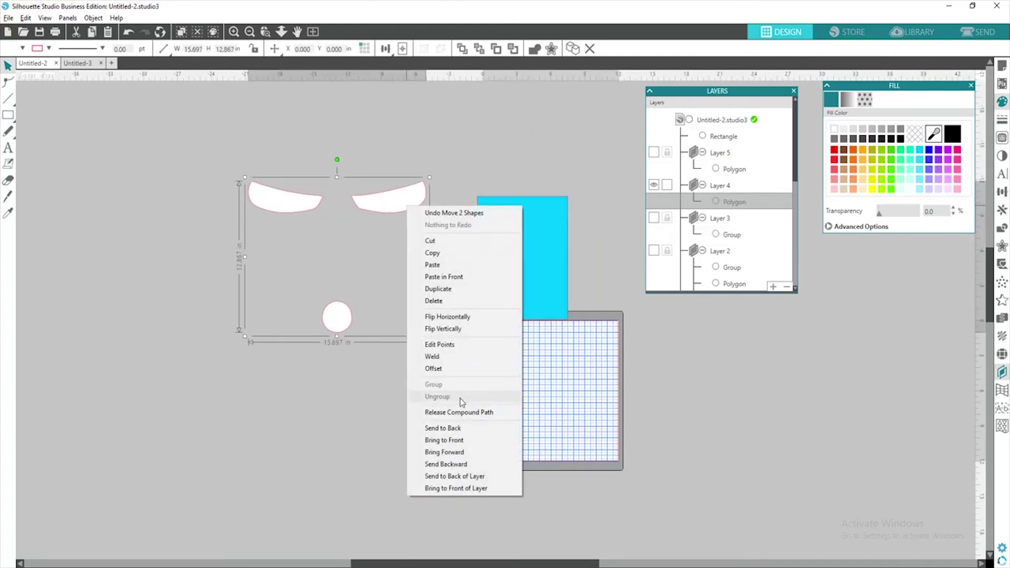
click(453, 412)
drag(380, 204, 279, 235)
drag(338, 322, 281, 277)
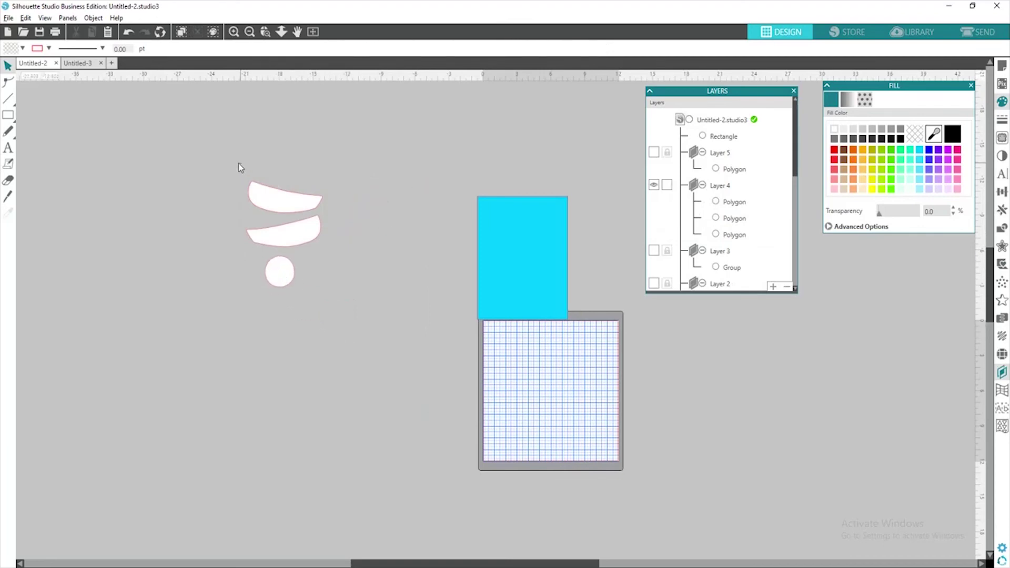
Join the stacked eyes and circle into a compound path, placing it above the mat and the cyan rectangle away from it.
drag(238, 163, 339, 324)
right_click(289, 247)
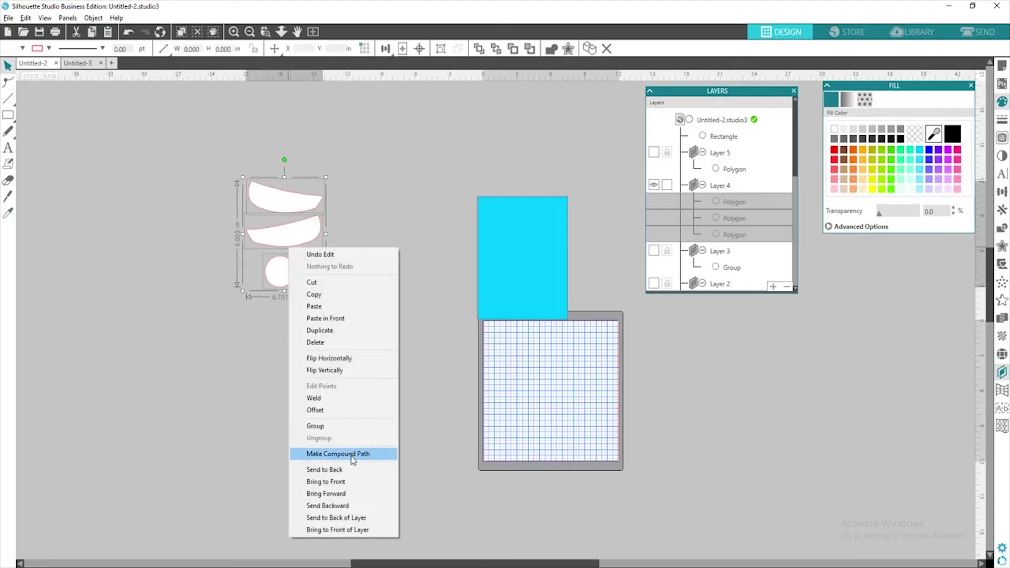
click(351, 454)
mouse_move(282, 232)
mouse_down()
mouse_move(532, 268)
mouse_move(397, 232)
mouse_move(300, 234)
mouse_up()
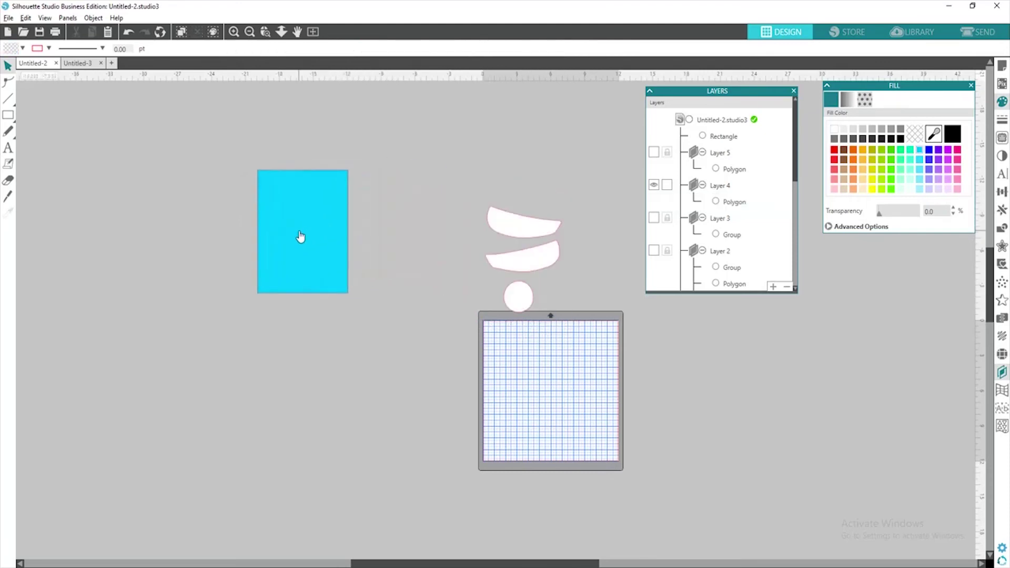
Hide Layer 4, show Layer 5, and move its four gray pieces up beside the cyan sheet rectangle.
click(654, 185)
click(654, 153)
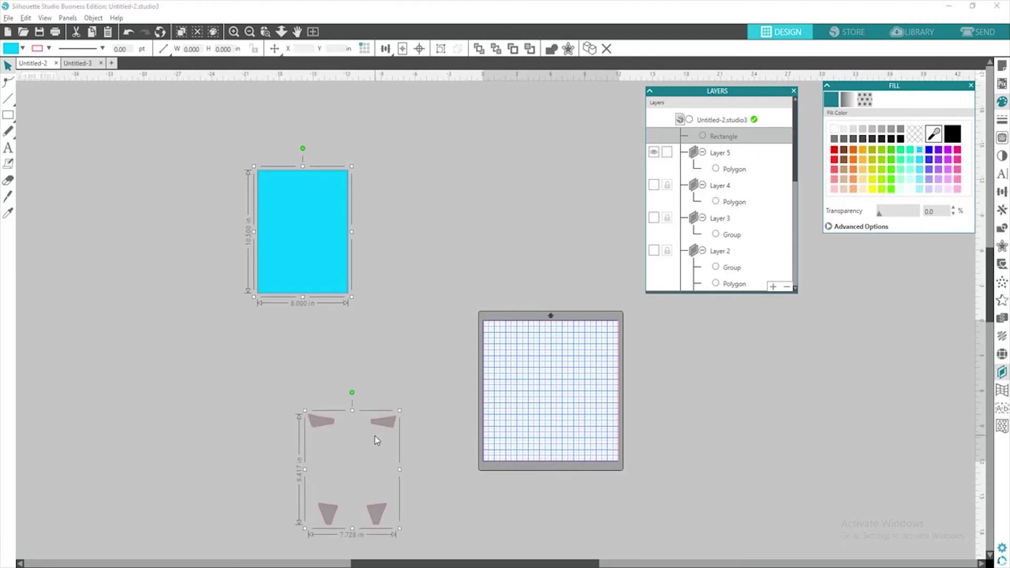
drag(377, 440, 462, 248)
drag(322, 210, 307, 287)
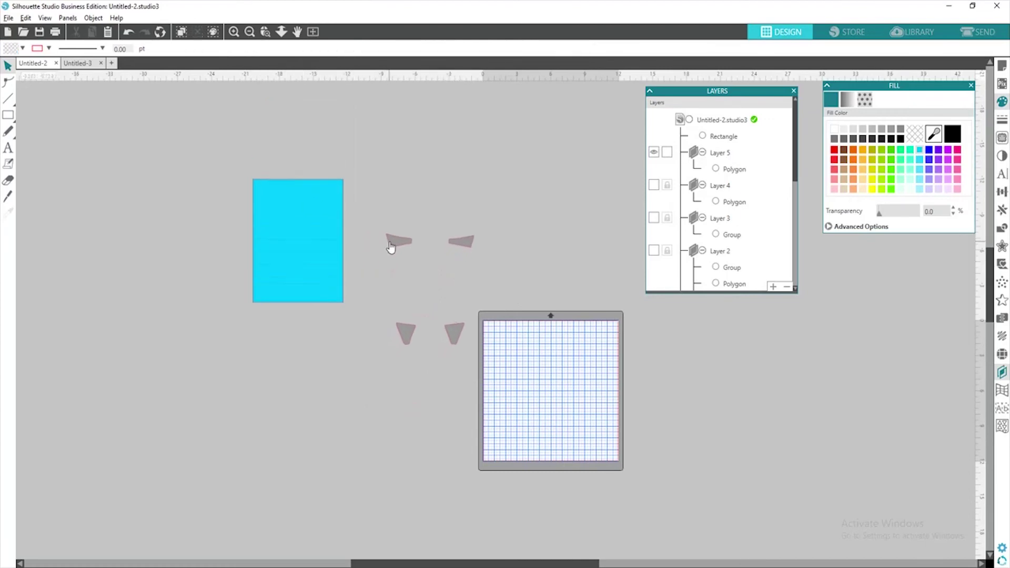
Release the gray pieces' compound path and arrange the four pieces in a tight cluster.
right_click(390, 245)
click(465, 450)
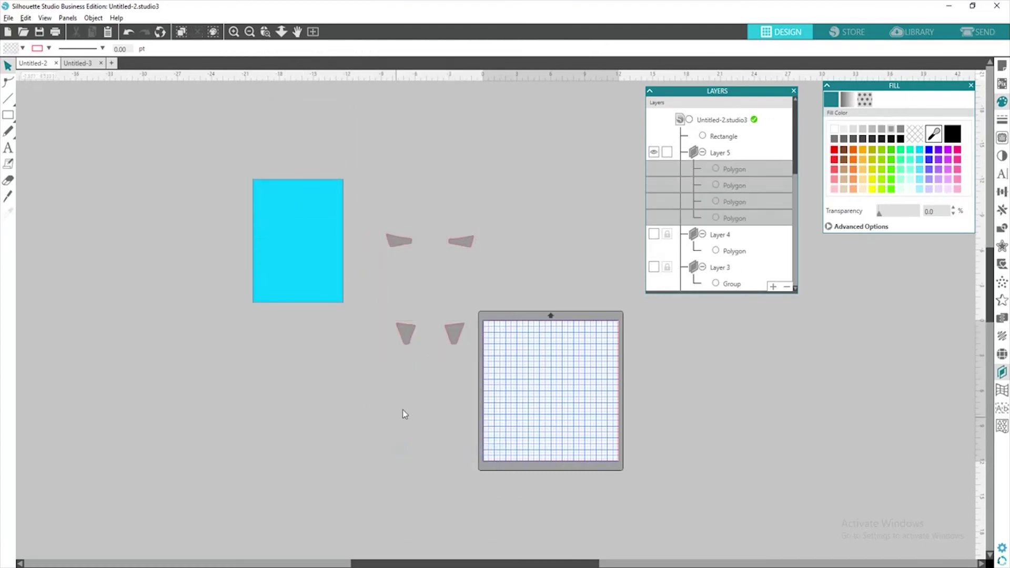
drag(409, 248, 418, 318)
drag(469, 246, 435, 314)
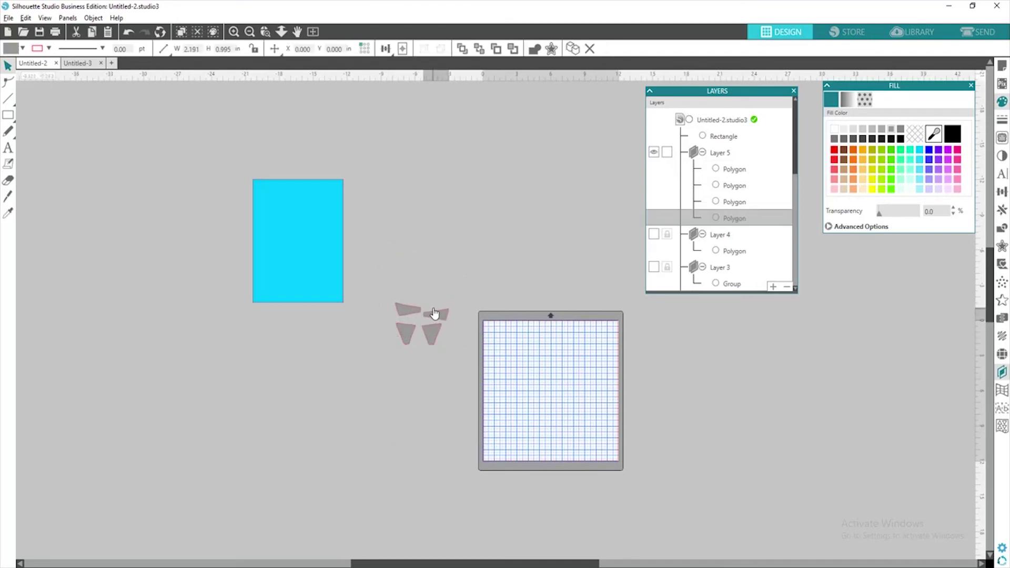
Join the four clustered gray pieces into a compound path and place it beside the spot of the white shapes.
drag(338, 289, 288, 358)
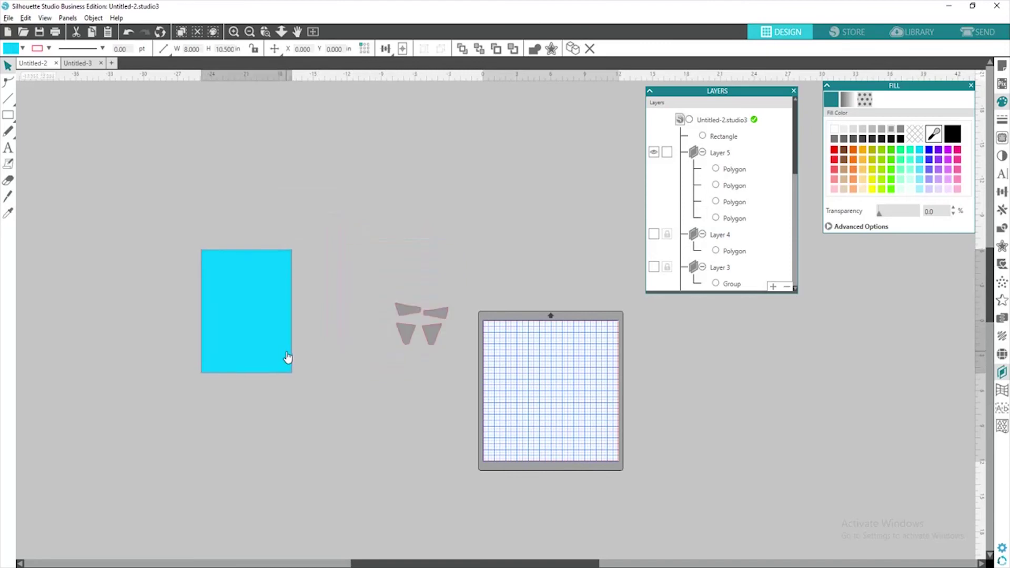
drag(375, 302, 466, 354)
right_click(440, 329)
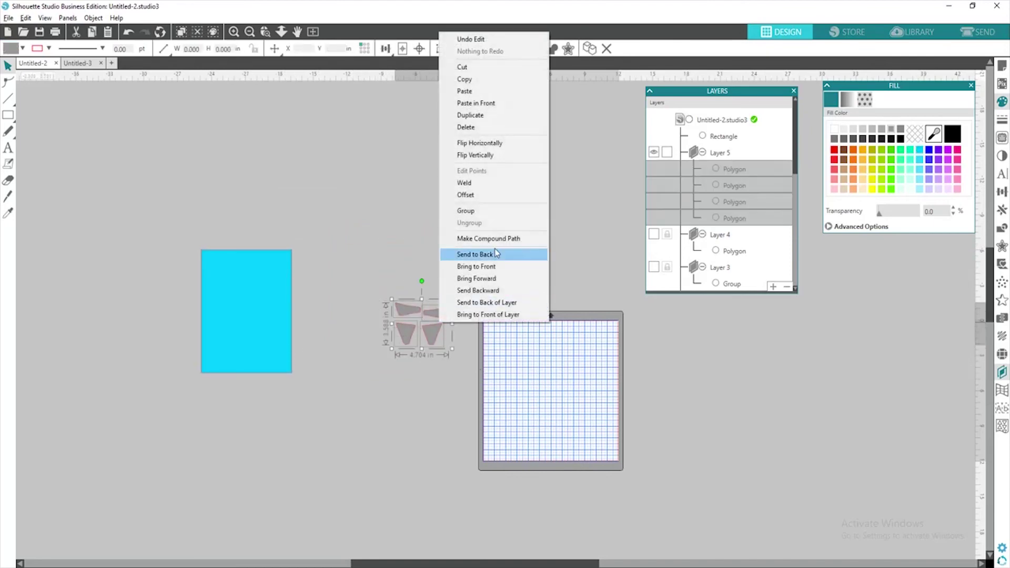
click(491, 239)
drag(396, 353, 419, 289)
Delete the remaining cyan sheet rectangle.
click(273, 323)
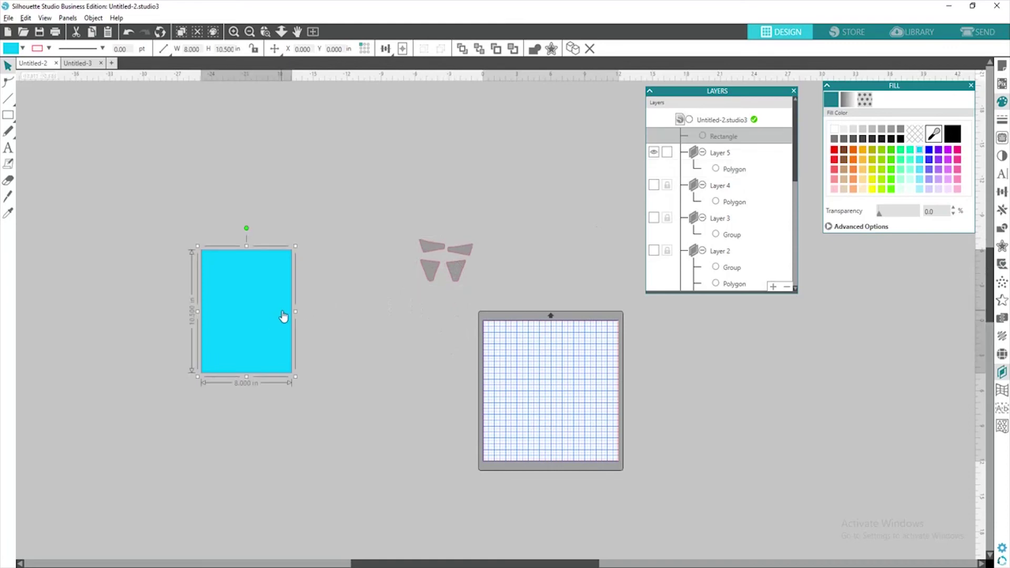
drag(288, 299, 305, 249)
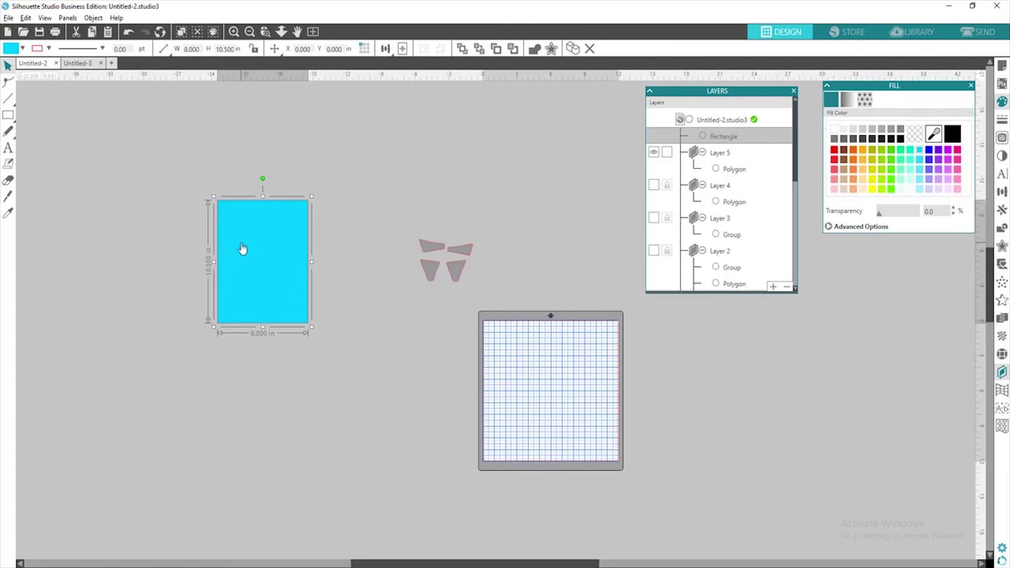
key(Delete)
Show Layers 4, 3 and 2 and reposition the red chest and helmet pieces among the other parts.
click(653, 169)
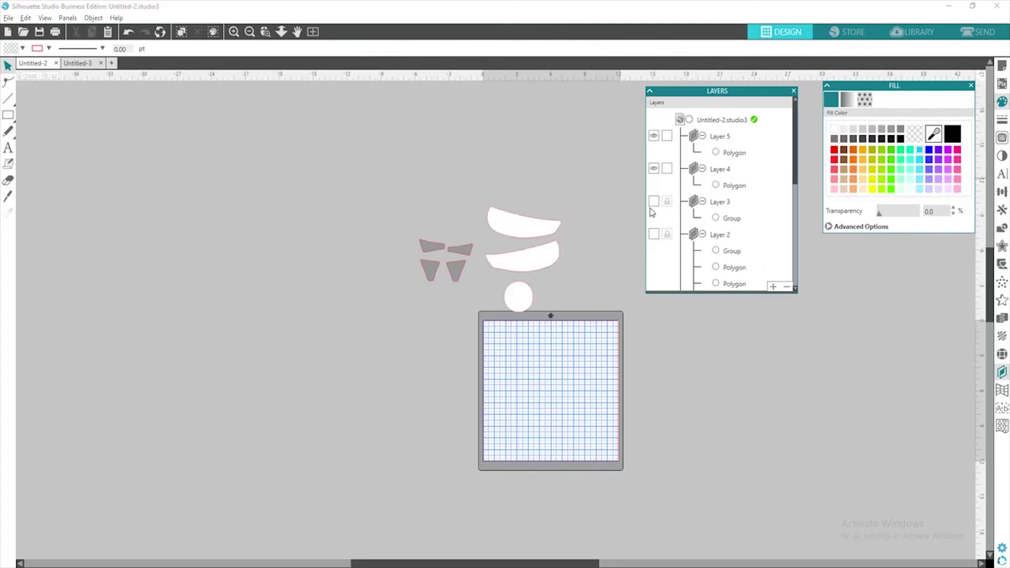
click(653, 201)
click(654, 235)
drag(261, 445, 380, 445)
drag(349, 342, 401, 337)
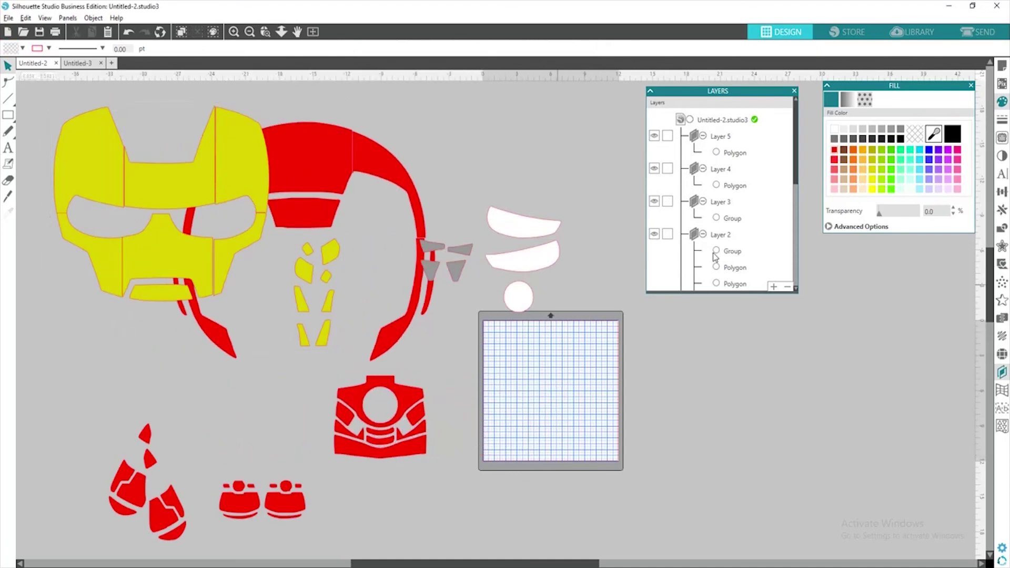
Show Layer 1 and move all its black body pieces away from the colored parts, past the cutting mat.
scroll(715, 252, down, 3)
click(661, 203)
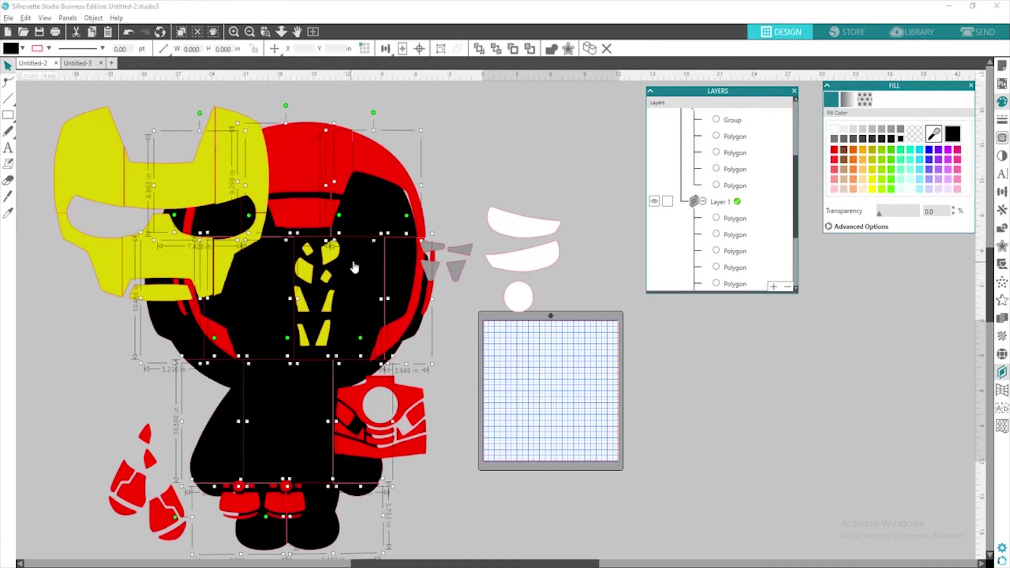
drag(354, 270, 801, 275)
Move the white shapes higher above the cutting mat and place the gray cluster beside them.
drag(515, 255, 502, 197)
drag(443, 247, 462, 176)
click(410, 266)
drag(410, 267, 384, 266)
Hide Layers 5, 4, 3 and 2 so only the black Layer 1 pieces are displayed.
scroll(683, 206, up, 5)
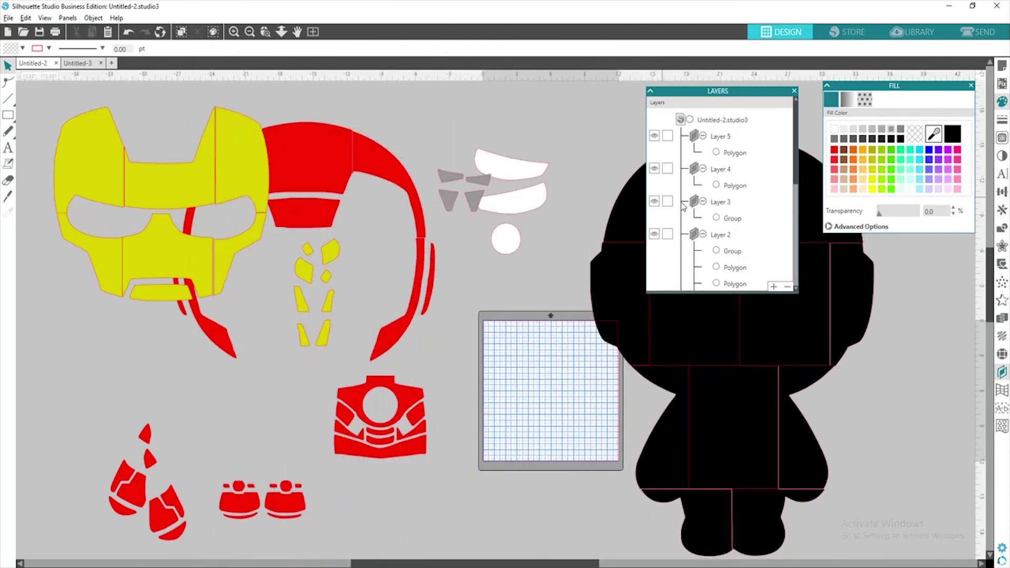
click(654, 136)
click(654, 168)
click(654, 201)
click(654, 234)
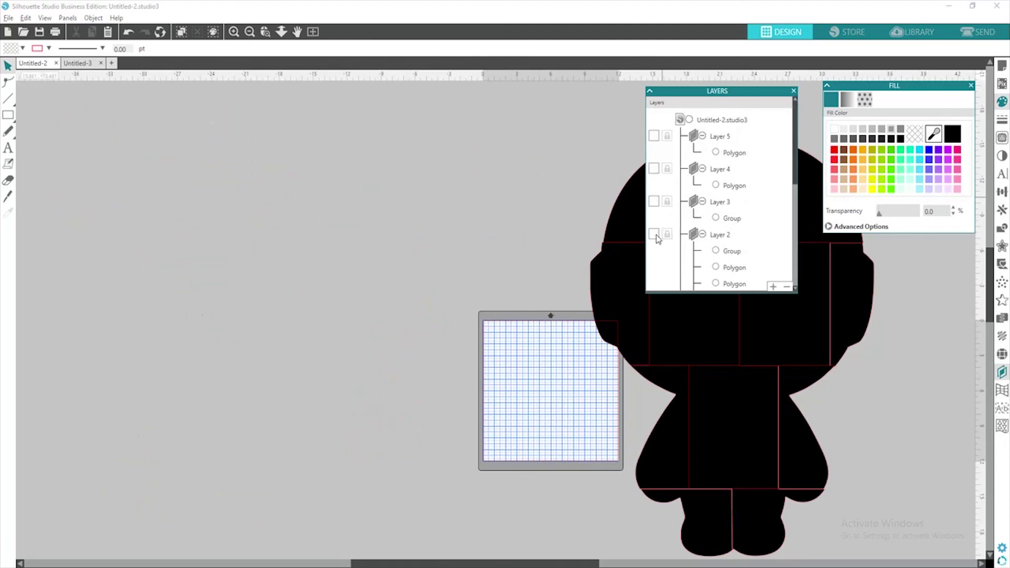
Move all the black body pieces together to the empty area on the other side of the cutting mat.
mouse_move(712, 391)
mouse_down()
mouse_move(214, 356)
mouse_move(458, 388)
mouse_move(709, 392)
mouse_up()
drag(560, 228, 851, 544)
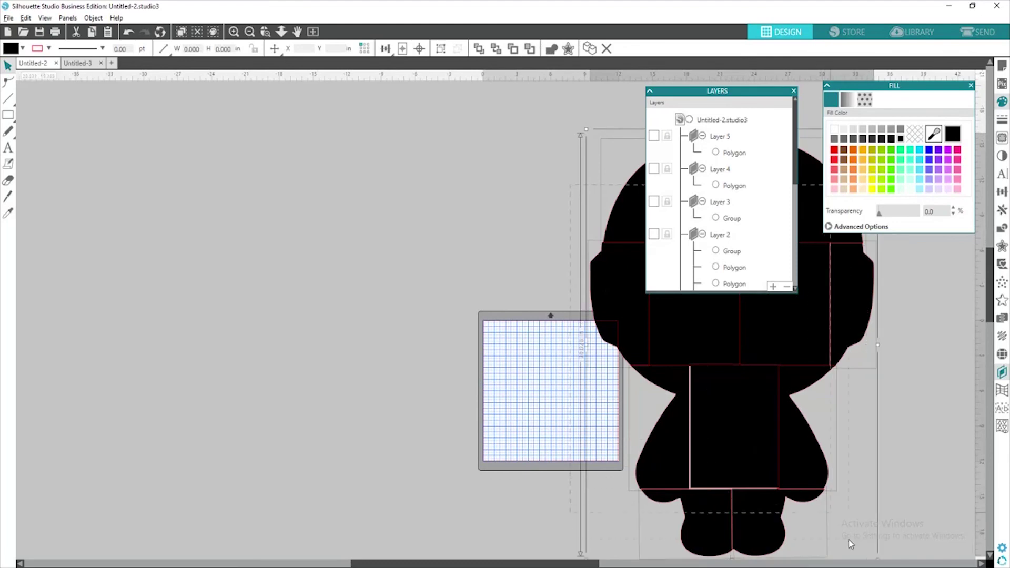
drag(789, 461, 289, 444)
click(515, 255)
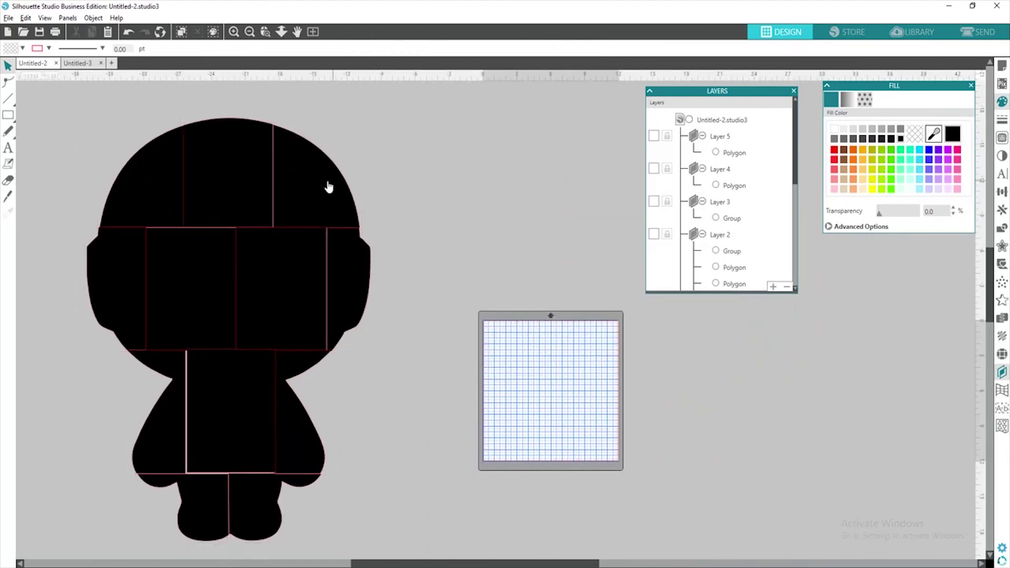
Test the fit of the head's upper-left black piece on the cutting mat and return it to the head.
click(147, 190)
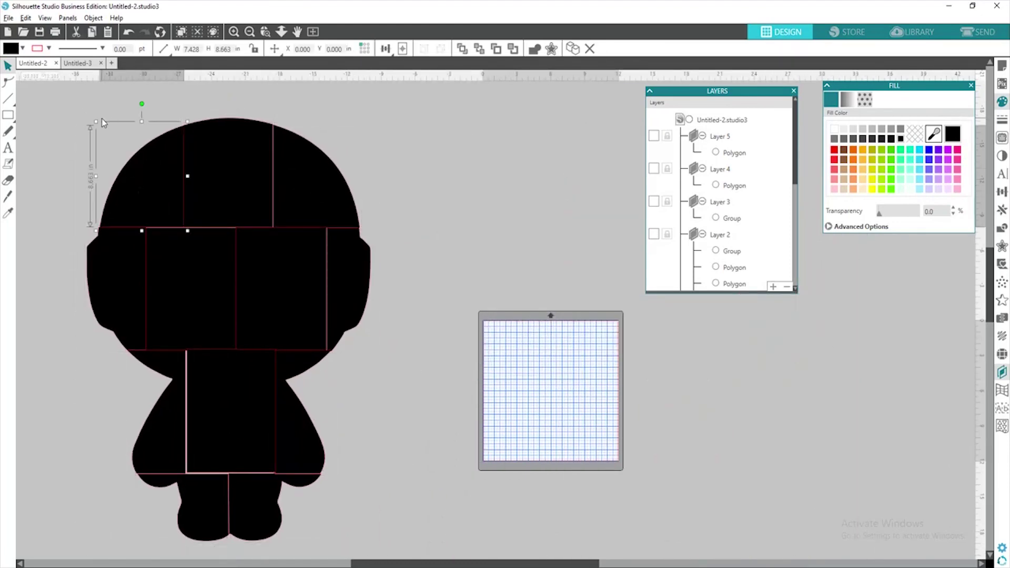
drag(161, 179, 543, 383)
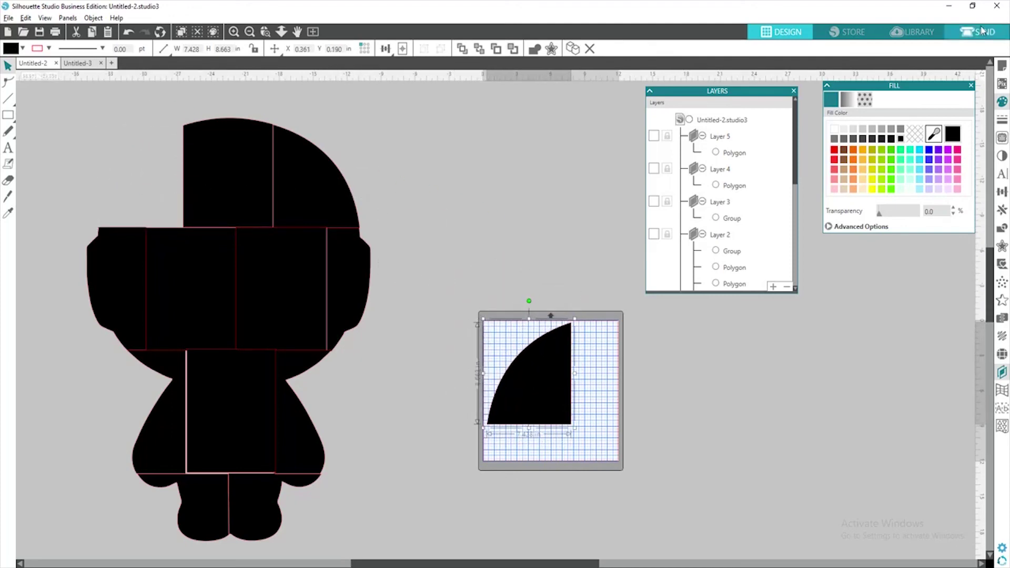
click(243, 402)
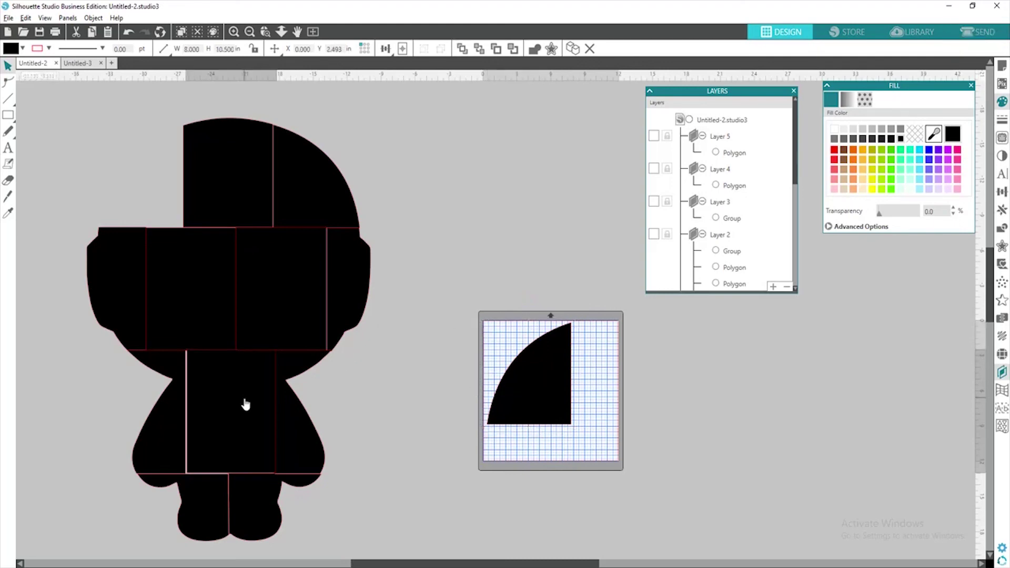
drag(243, 404, 243, 405)
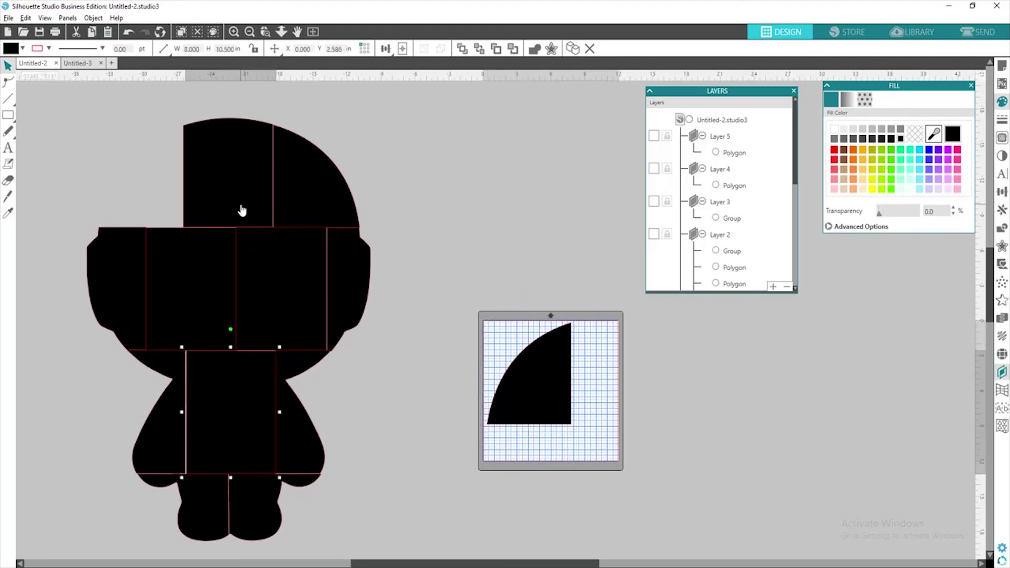
drag(550, 405, 171, 208)
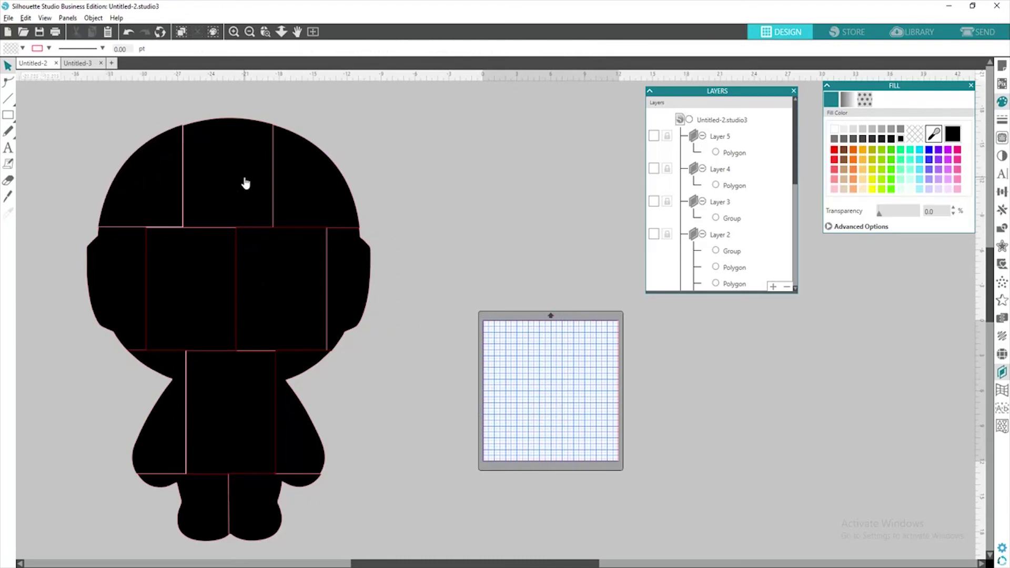
Nudge the head's top-middle black piece toward the upper-left piece and check the whole body's overall size.
mouse_move(245, 183)
mouse_down()
mouse_move(309, 214)
mouse_move(548, 406)
mouse_move(189, 131)
mouse_move(240, 187)
mouse_up()
key(Escape)
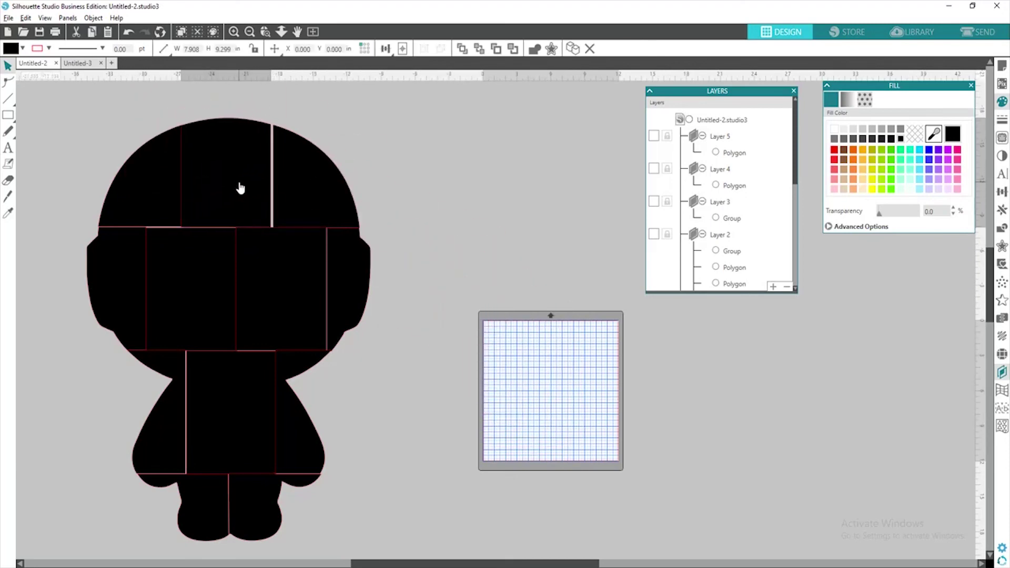
key(Escape)
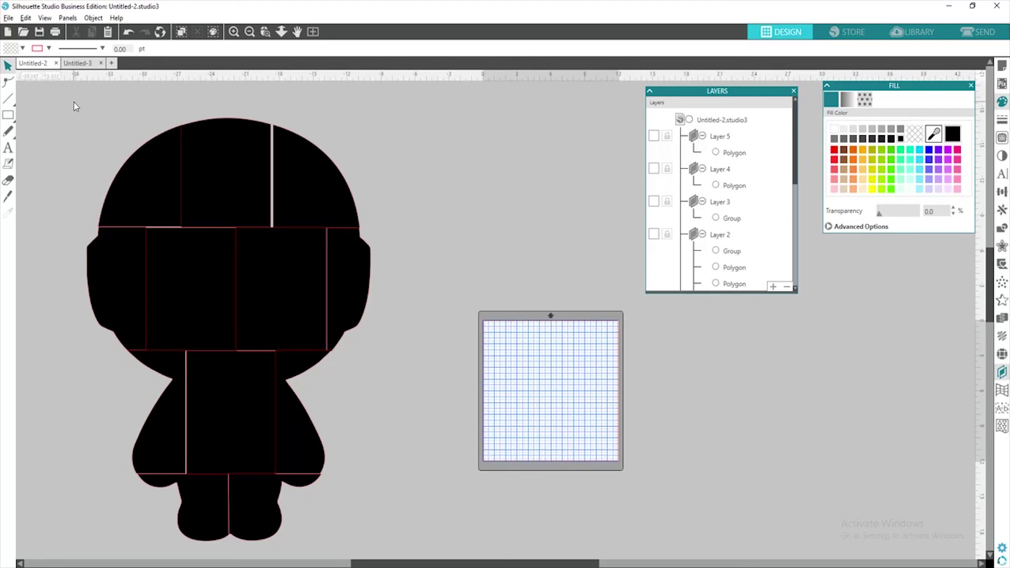
drag(75, 102, 463, 519)
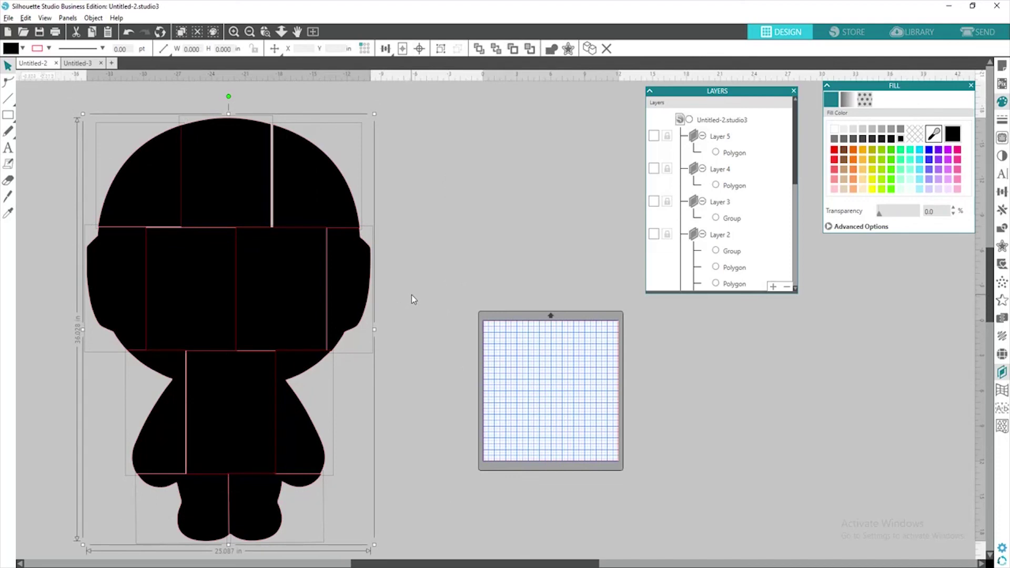
click(461, 268)
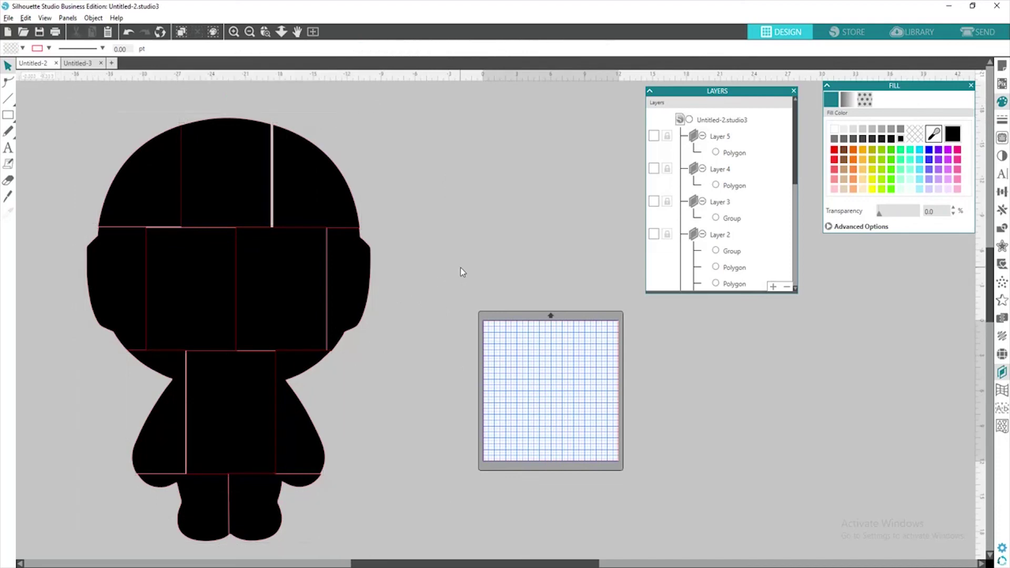